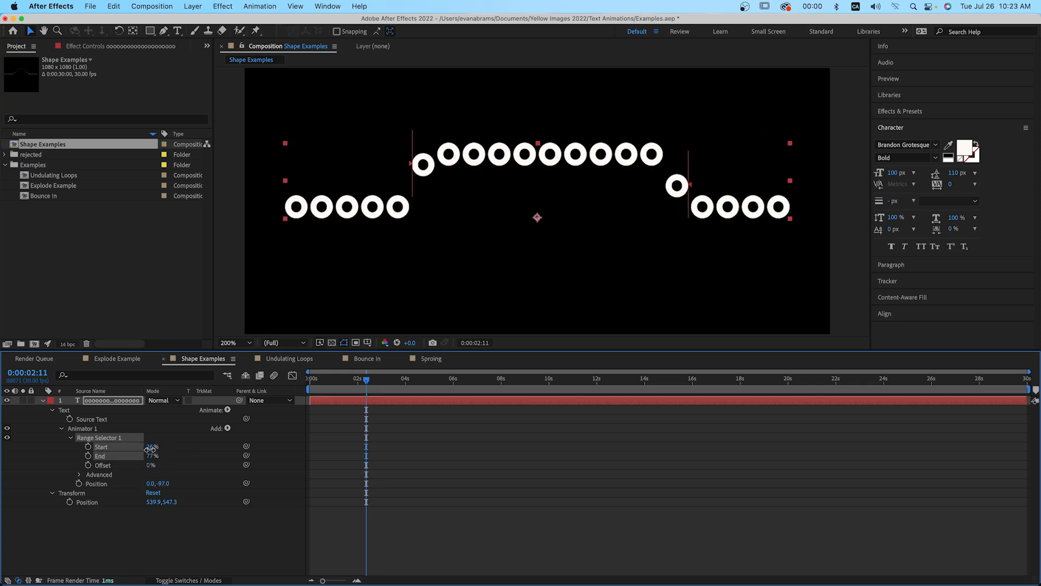
# - Add a red Fill Color property to Animator 1 and set the Start of Range Selector 1 to 18%
pyautogui.click(227, 428)
pyautogui.moveTo(245, 429)
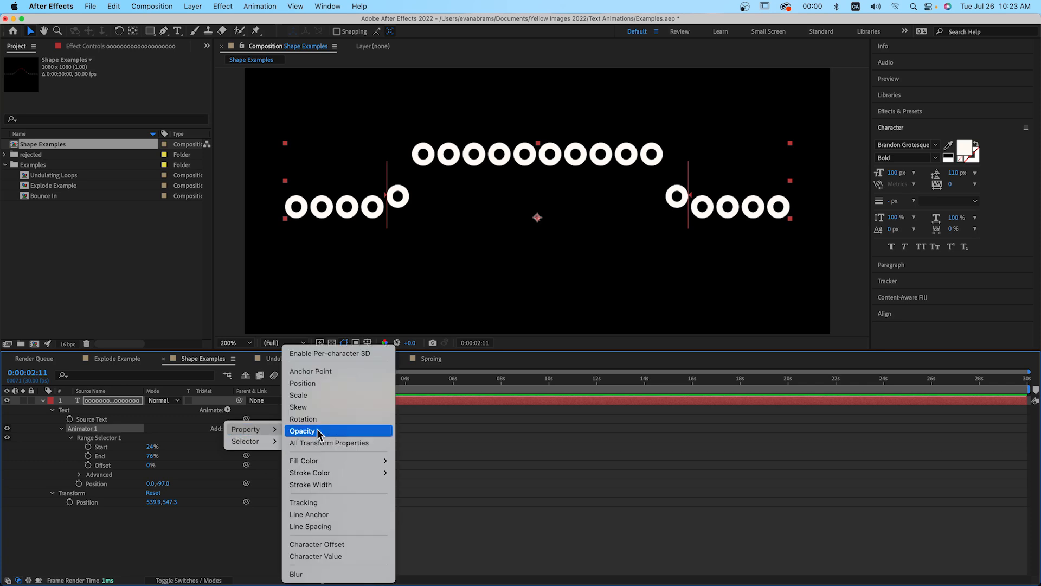
pyautogui.click(408, 461)
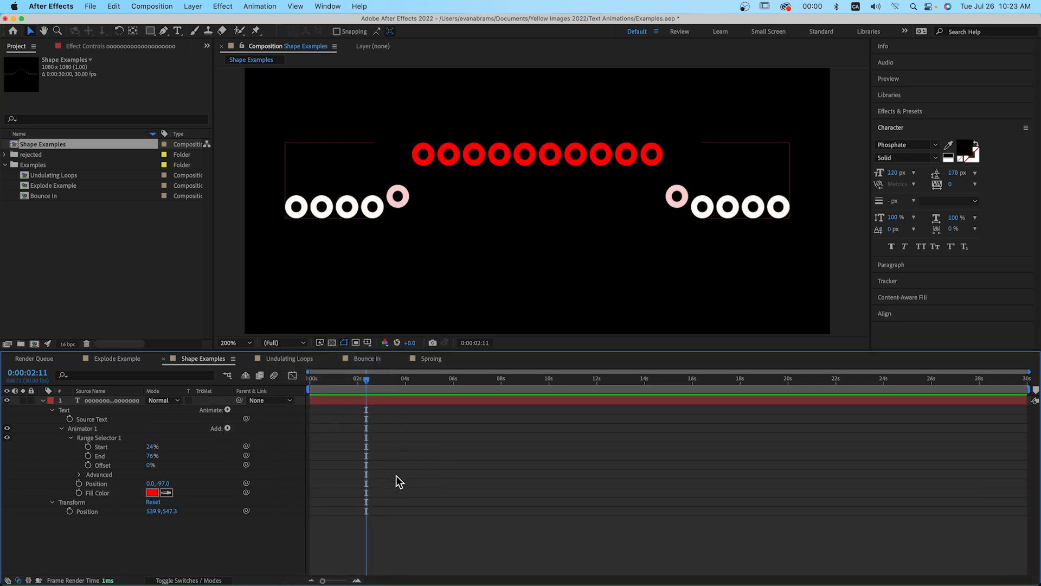
pyautogui.click(398, 399)
pyautogui.moveTo(158, 448); pyautogui.dragTo(151, 457)
# - Expand the Advanced settings of Range Selector 1 and enlarge the timeline area so all of its properties fit
pyautogui.click(102, 476)
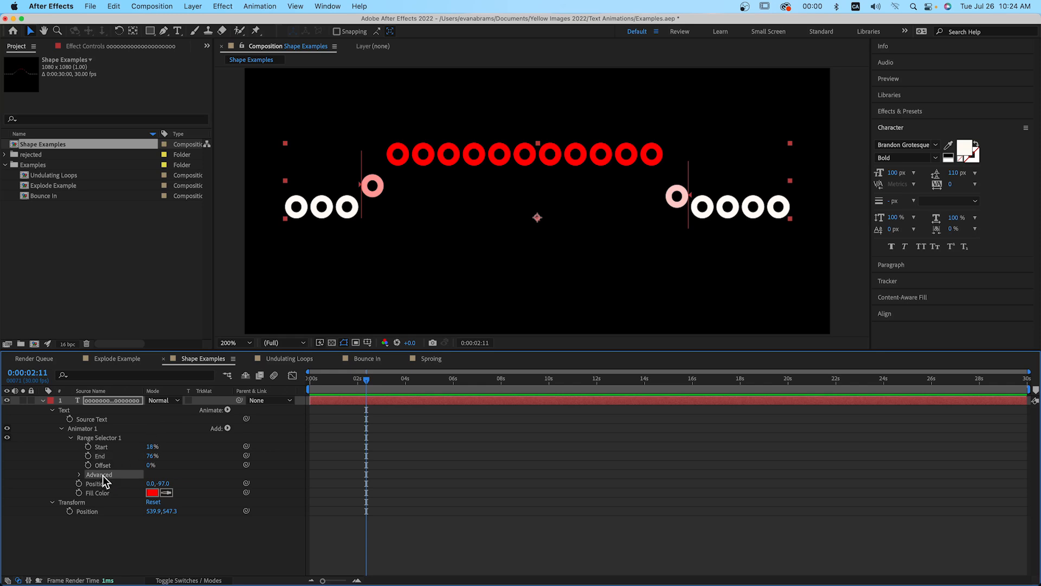
pyautogui.click(80, 475)
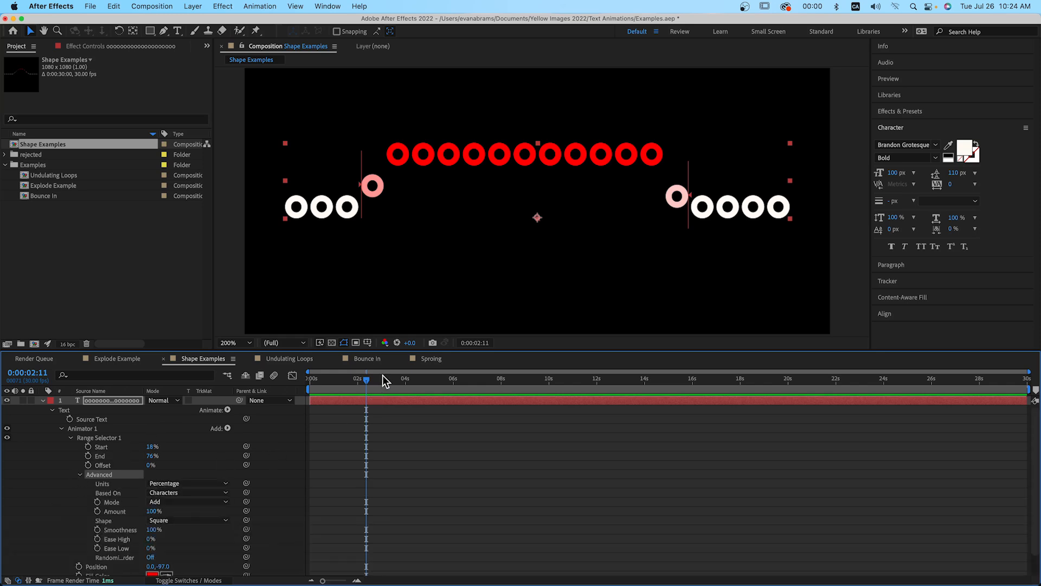
pyautogui.moveTo(399, 351); pyautogui.dragTo(399, 272)
pyautogui.moveTo(456, 195)
pyautogui.mouseDown()
pyautogui.moveTo(475, 207)
pyautogui.moveTo(465, 213)
pyautogui.mouseUp()
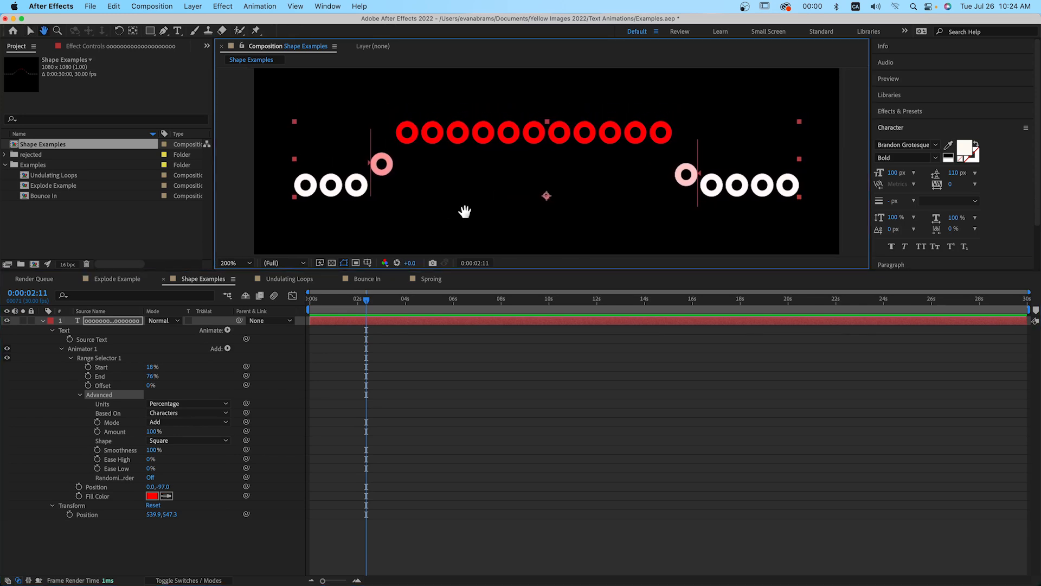
# - Switch the range selector's Units to Index and back to Percentage
pyautogui.click(320, 418)
pyautogui.click(214, 406)
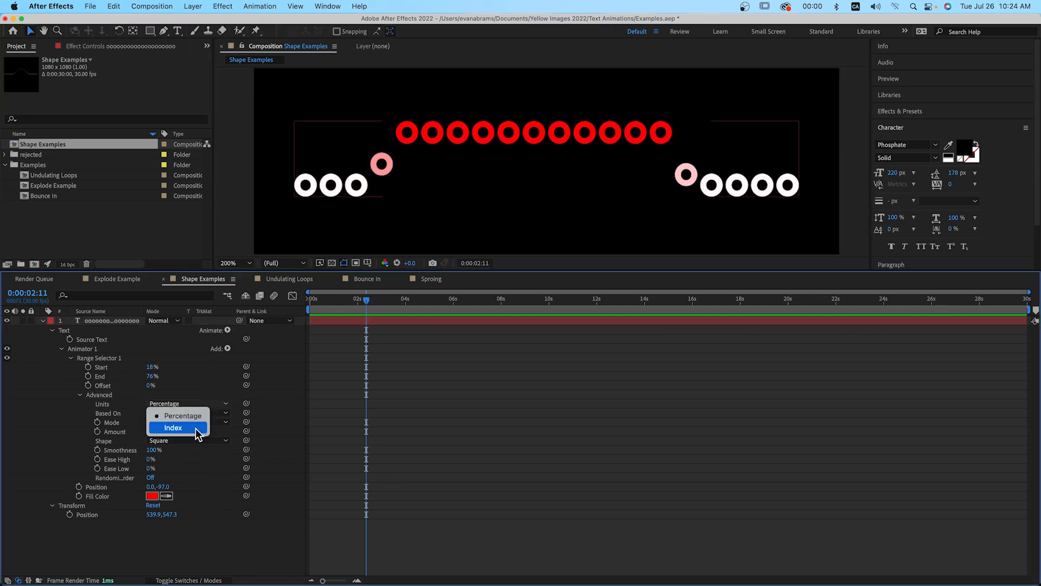
pyautogui.click(199, 428)
pyautogui.click(200, 404)
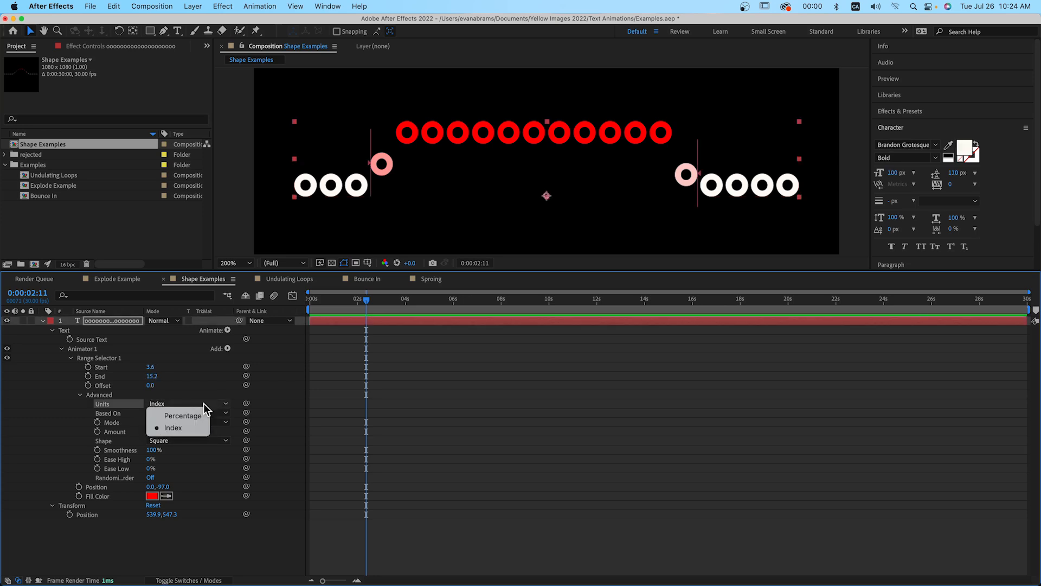
pyautogui.click(202, 421)
# - Examine the Based On, Mode, Amount and Shape options in the range selector's Advanced settings
pyautogui.click(210, 414)
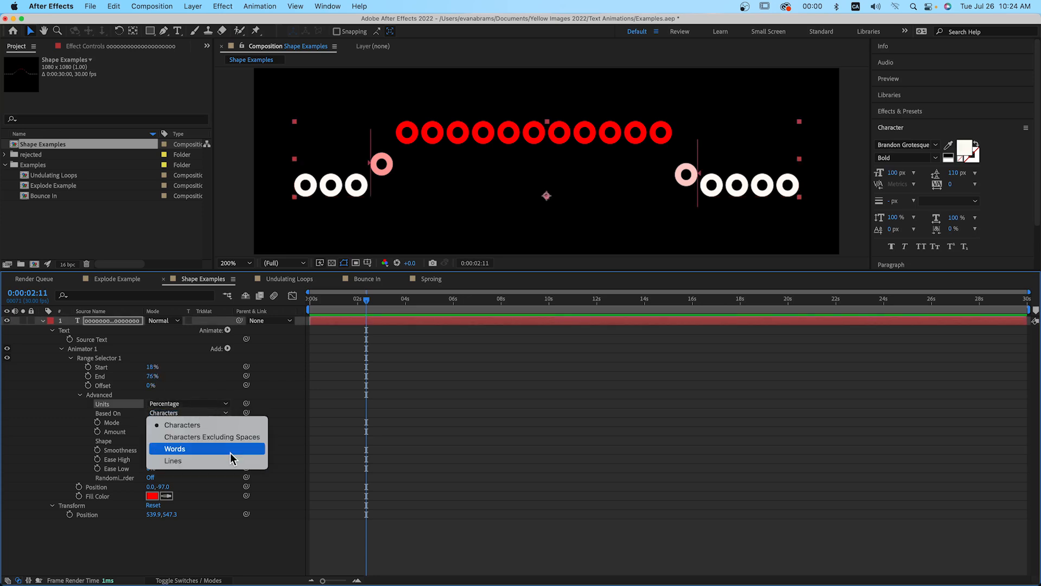
pyautogui.click(252, 403)
pyautogui.click(219, 413)
pyautogui.click(277, 419)
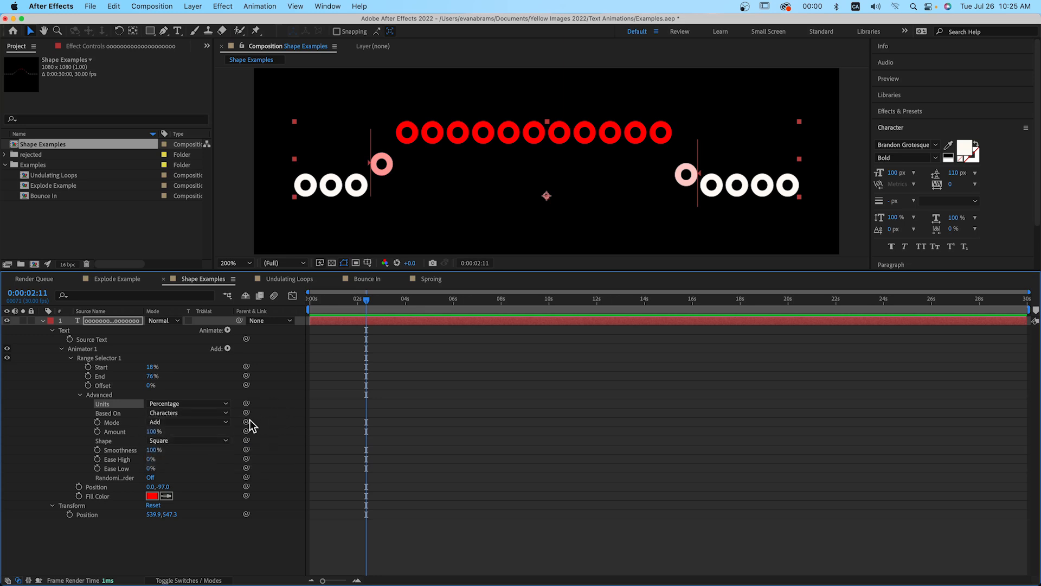
pyautogui.click(223, 423)
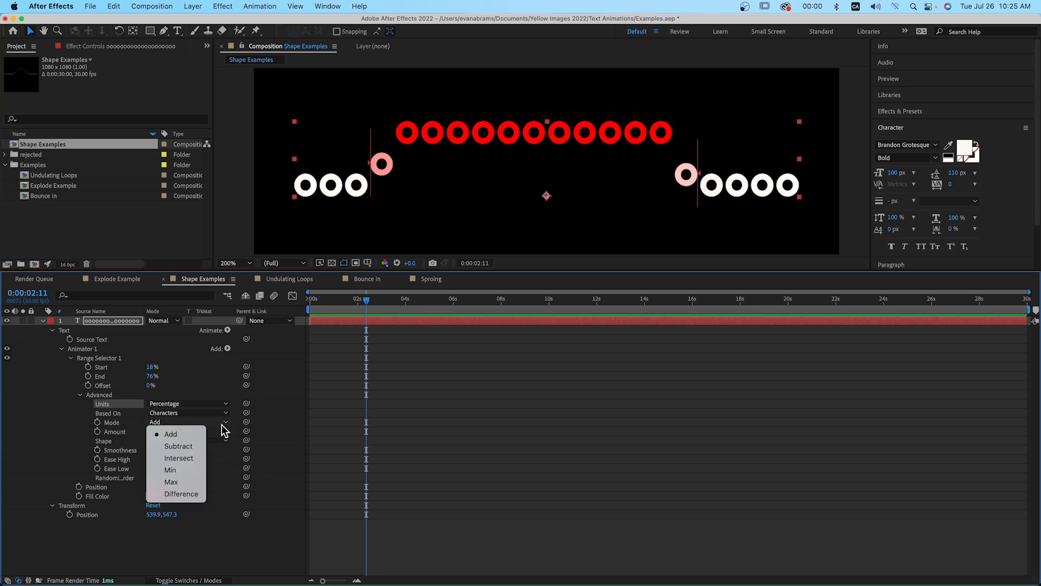
pyautogui.click(277, 428)
pyautogui.moveTo(153, 432); pyautogui.dragTo(179, 434)
pyautogui.click(349, 435)
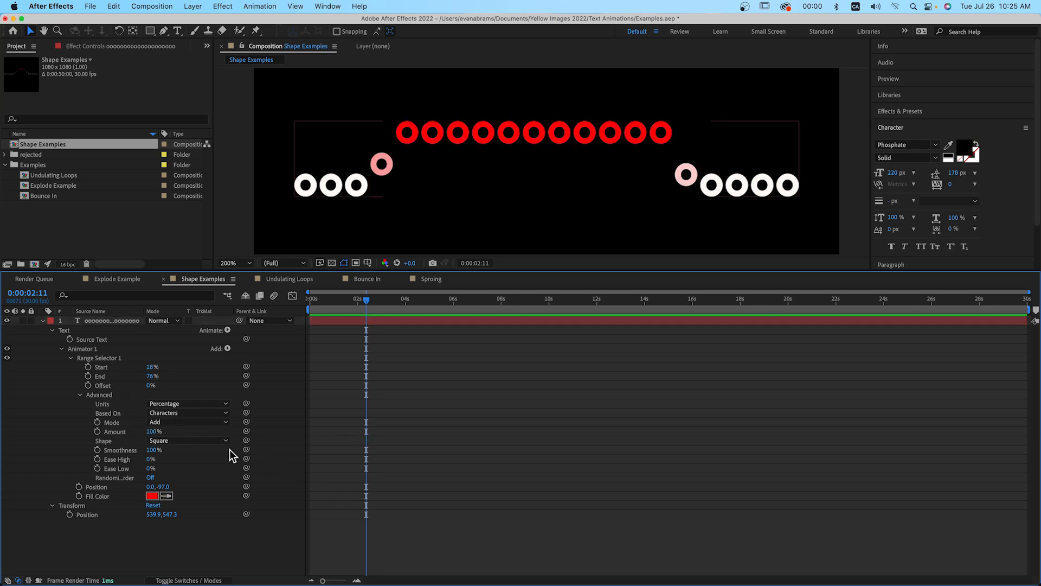
pyautogui.click(207, 441)
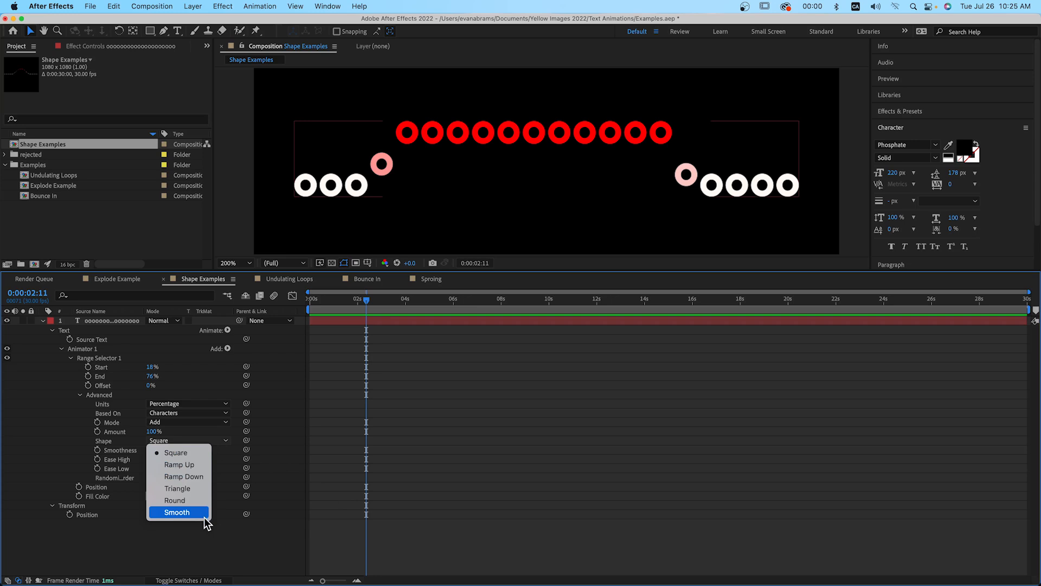
pyautogui.click(227, 457)
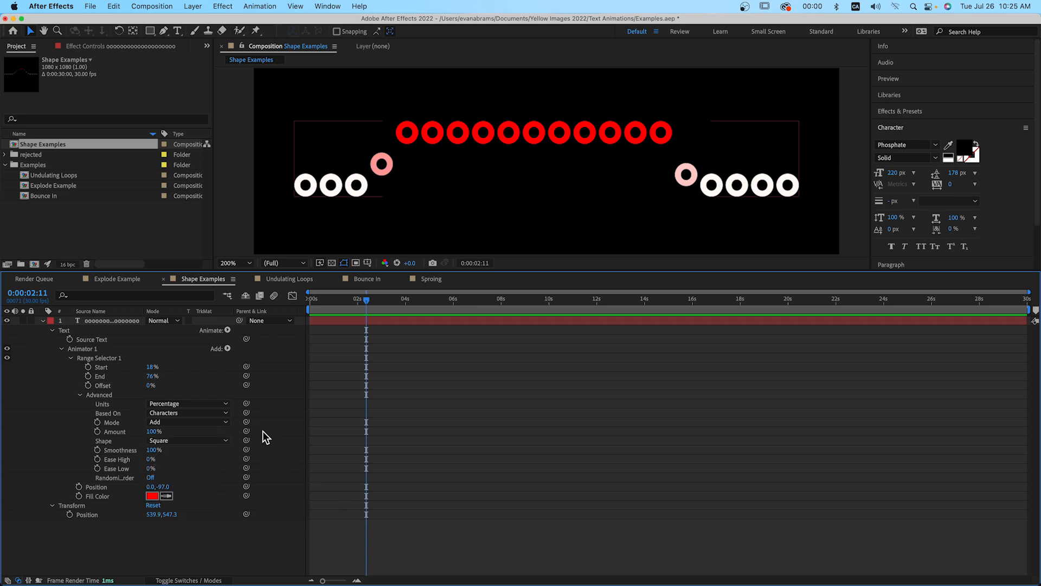
# - Set the range selector's Start to 15% and its Shape to Triangle
pyautogui.click(380, 169)
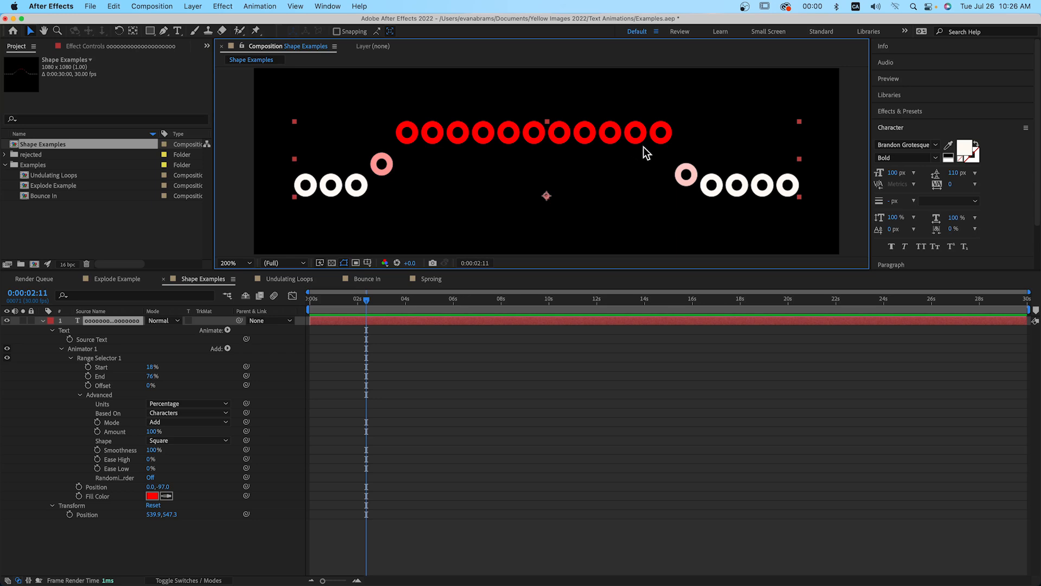
pyautogui.click(102, 357)
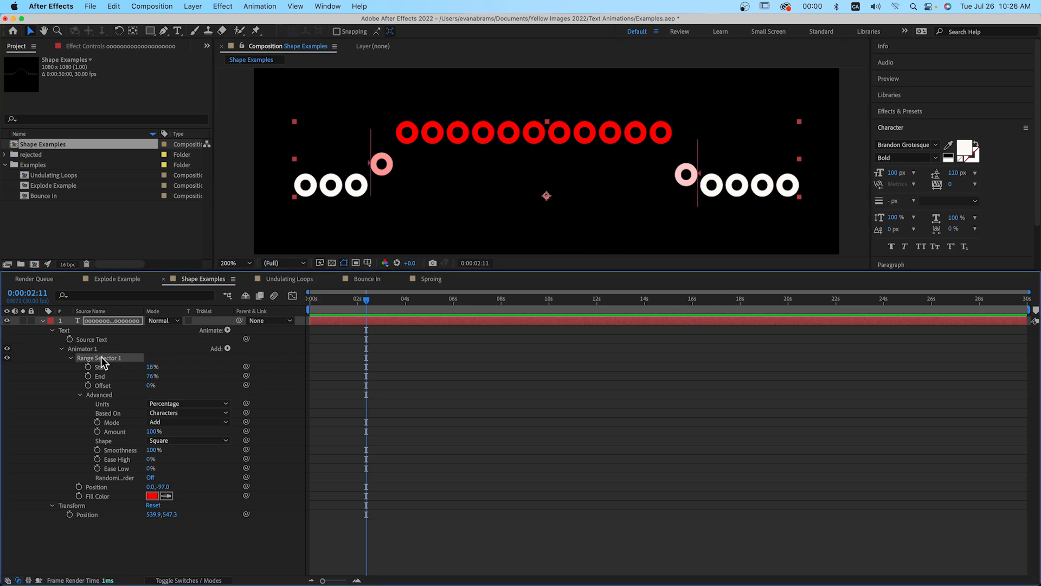
pyautogui.moveTo(370, 155)
pyautogui.mouseDown()
pyautogui.moveTo(399, 172)
pyautogui.moveTo(396, 162)
pyautogui.moveTo(375, 165)
pyautogui.mouseUp()
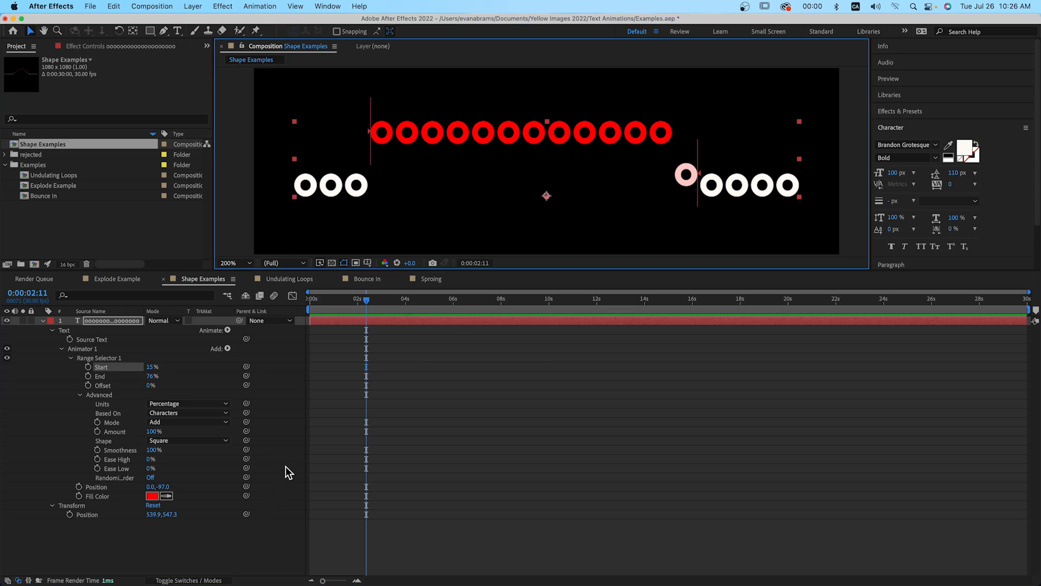
pyautogui.click(195, 440)
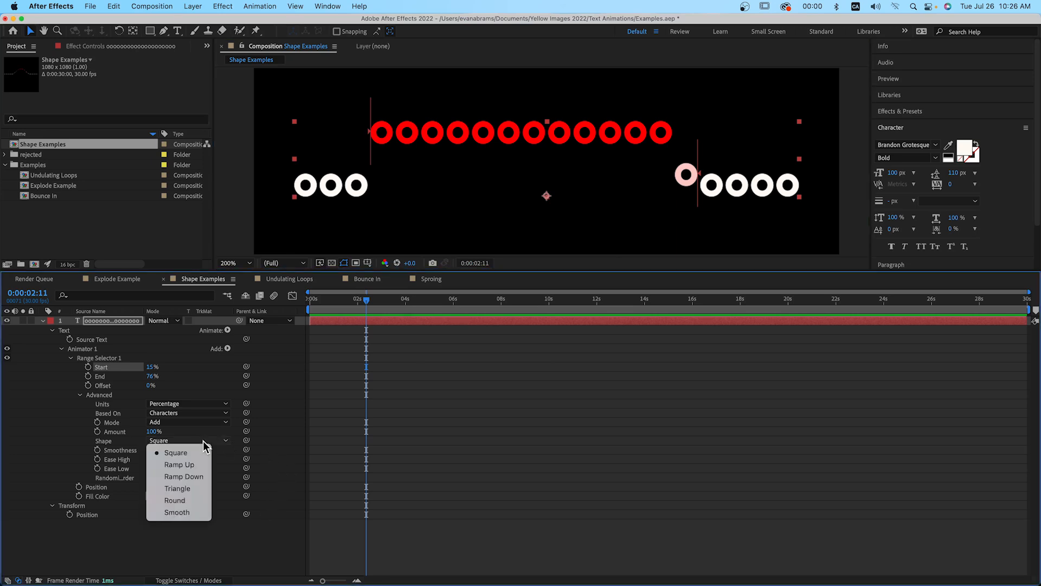
pyautogui.click(196, 490)
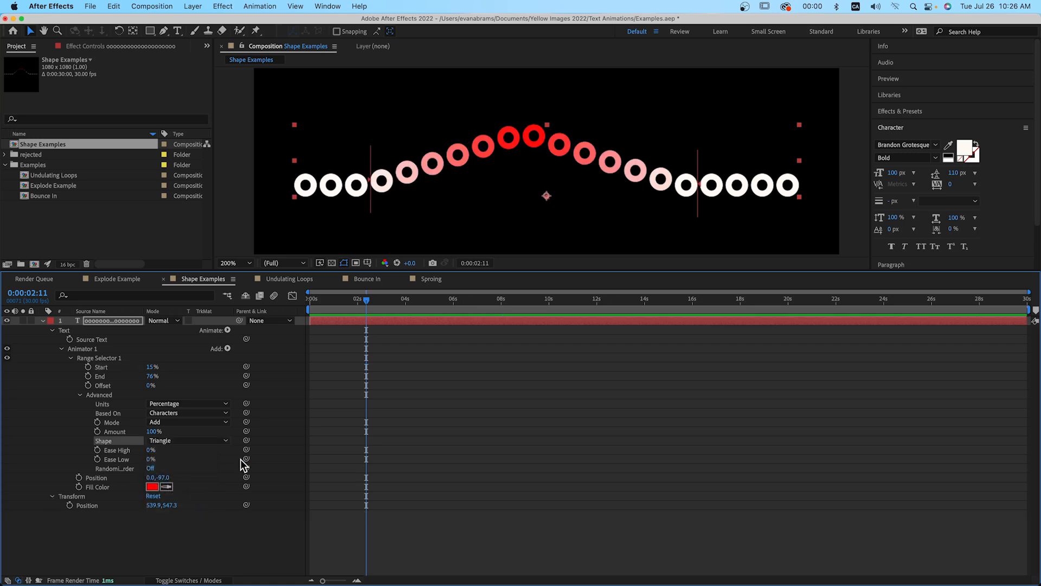
pyautogui.click(480, 196)
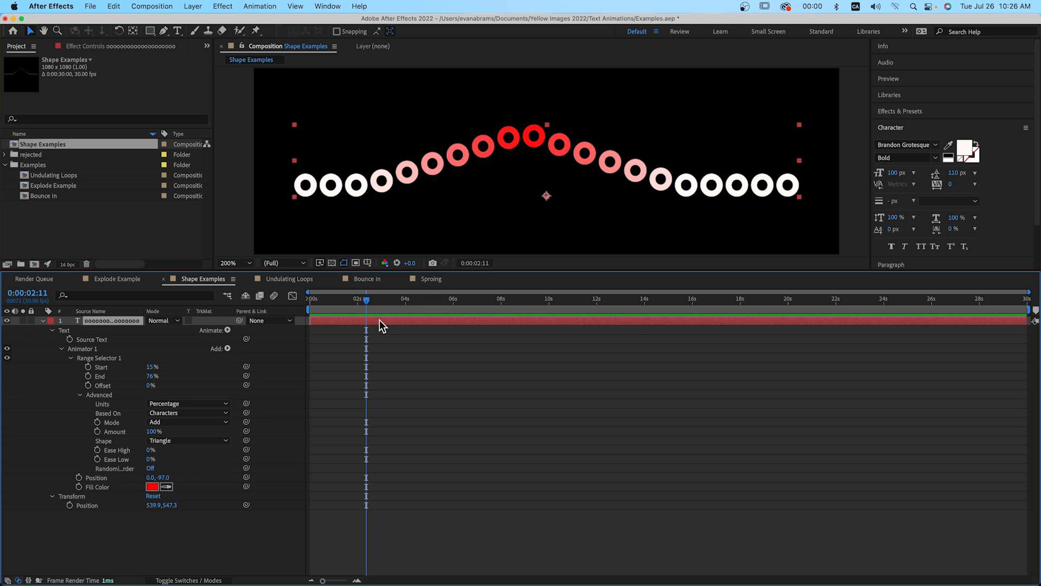
# - Try the Round and Smooth options for the range selector's Shape
pyautogui.click(212, 441)
pyautogui.click(184, 499)
pyautogui.click(400, 415)
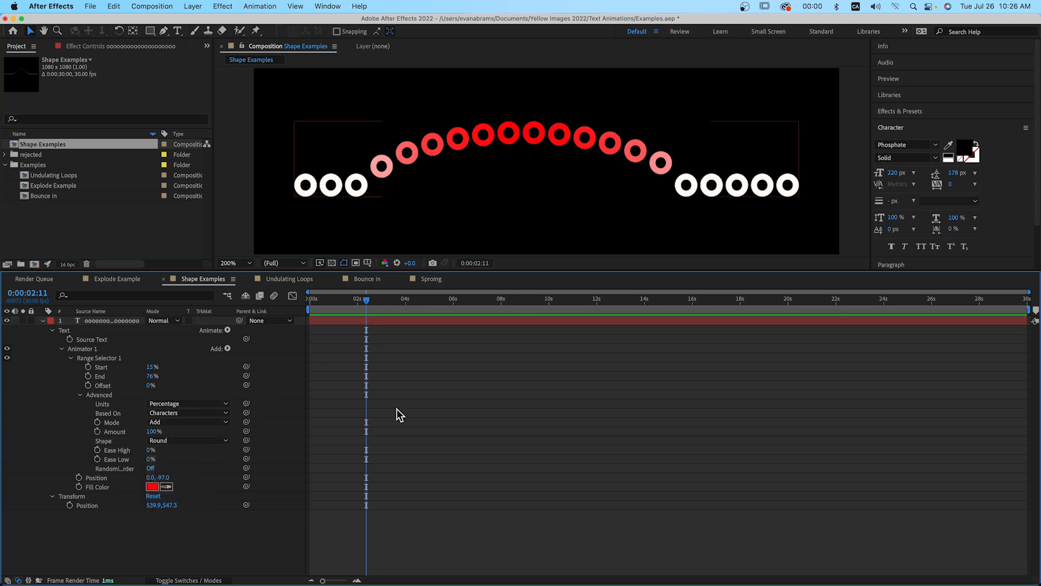
pyautogui.click(217, 440)
pyautogui.click(193, 510)
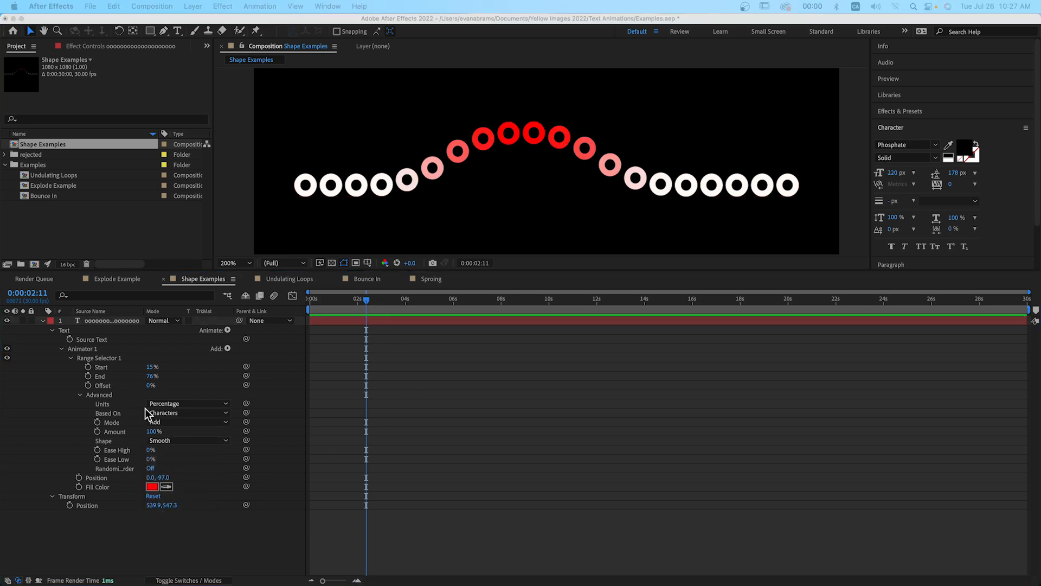
# - Set the range selector's Shape to Ramp Up and narrow its range to Start 31% and End 61%
pyautogui.click(214, 440)
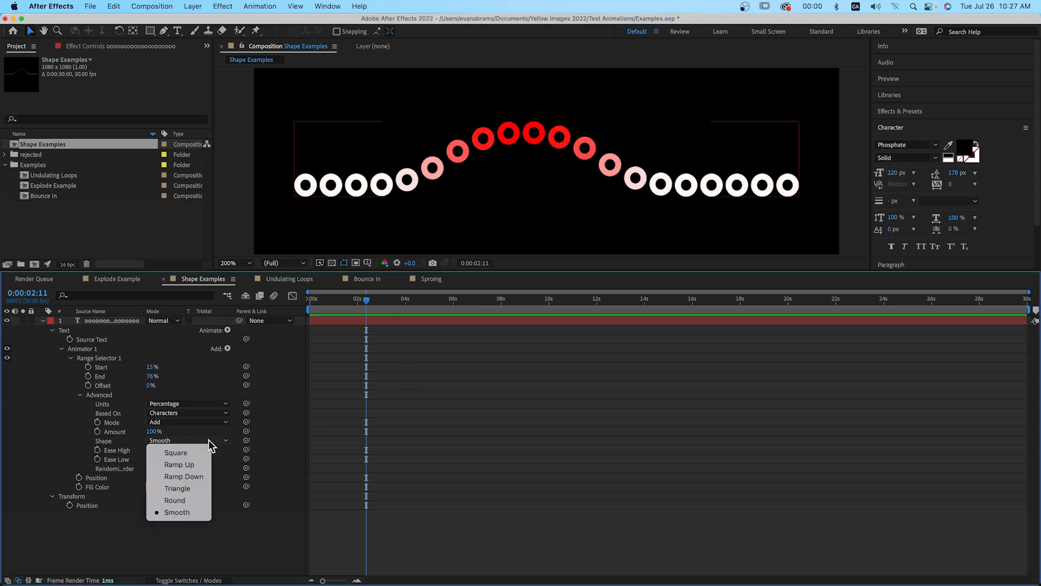
pyautogui.click(197, 466)
pyautogui.click(332, 353)
pyautogui.moveTo(367, 301); pyautogui.dragTo(376, 301)
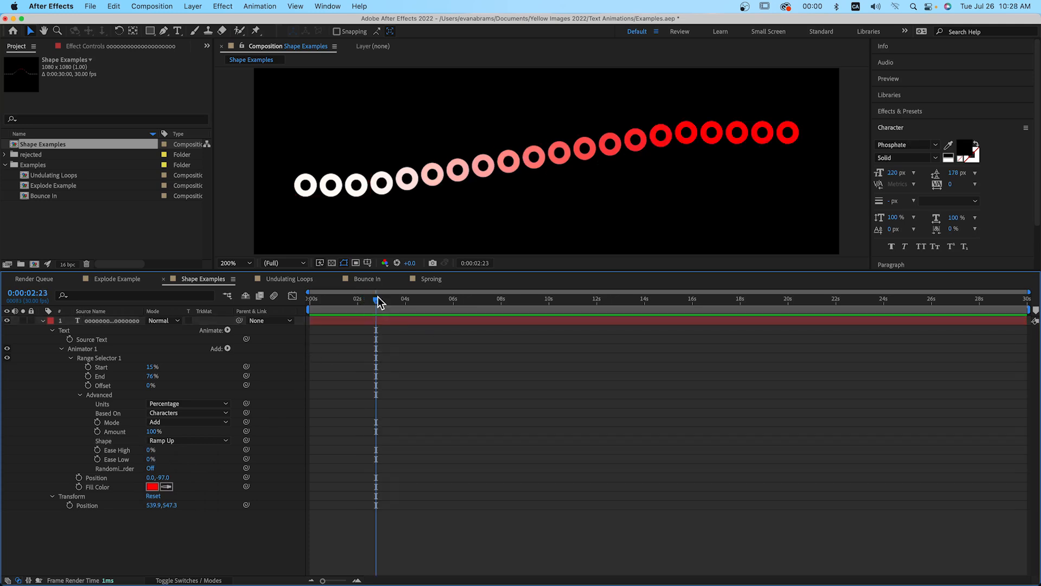
pyautogui.click(737, 142)
pyautogui.moveTo(144, 369); pyautogui.dragTo(205, 379)
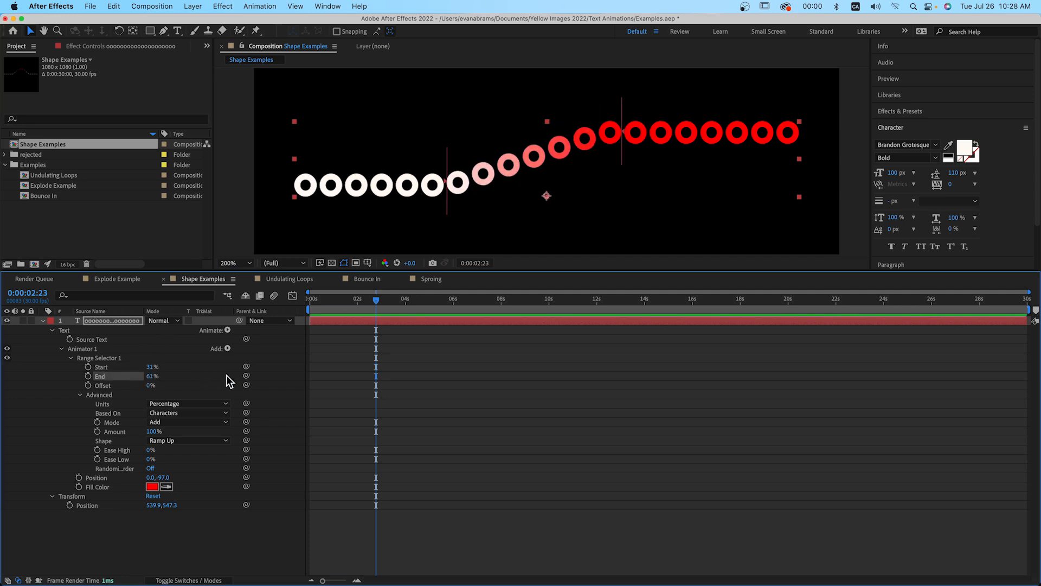
pyautogui.click(231, 384)
# - Set the range selector's Shape to Ramp Down, with Start 20%, End 78%, Ease High 48% and Ease Low 41%
pyautogui.click(209, 448)
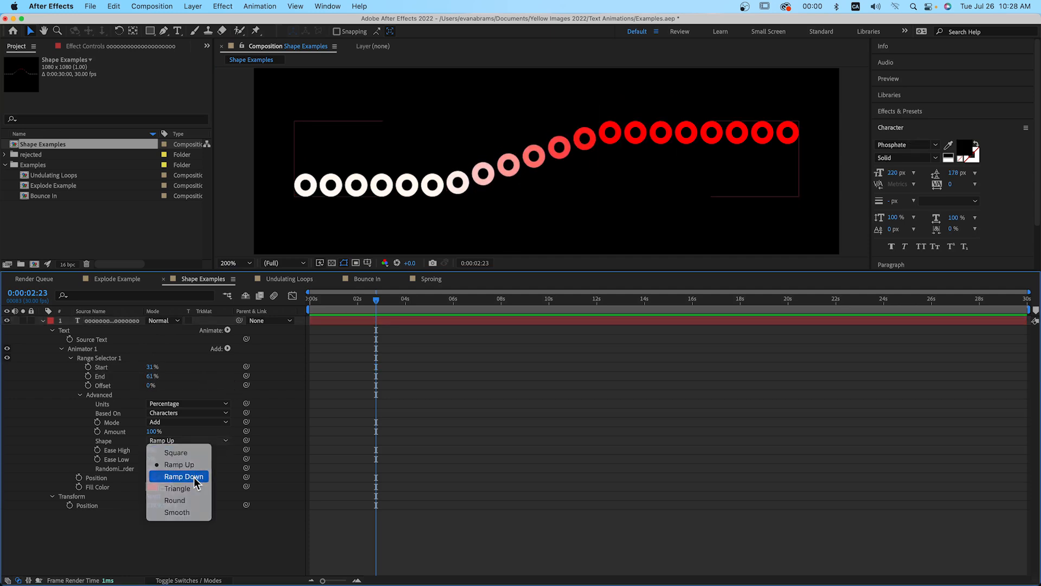
pyautogui.click(206, 468)
pyautogui.moveTo(153, 371)
pyautogui.mouseDown()
pyautogui.moveTo(137, 370)
pyautogui.moveTo(155, 378)
pyautogui.mouseUp()
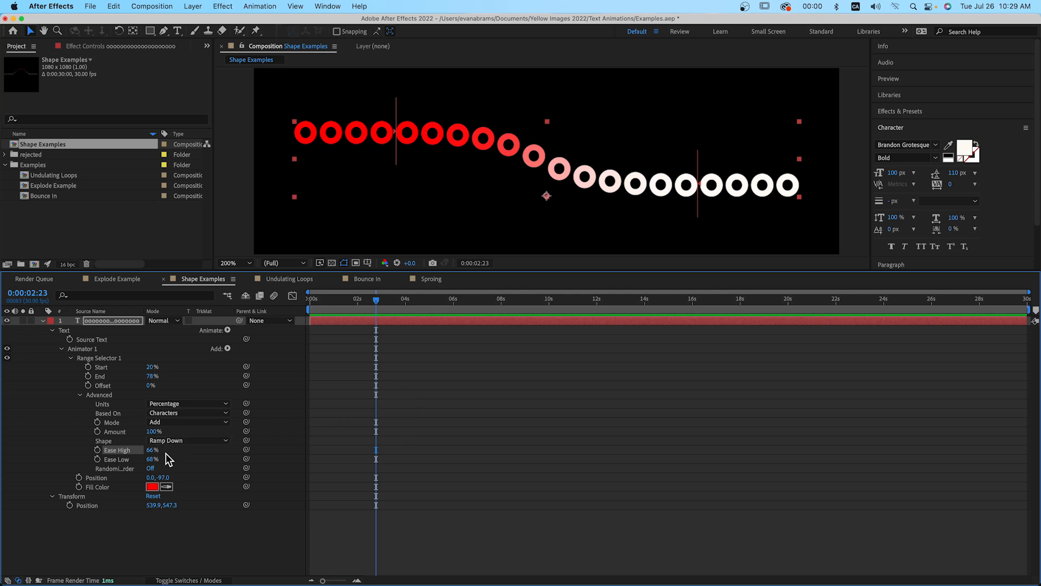
pyautogui.moveTo(149, 451); pyautogui.dragTo(167, 470)
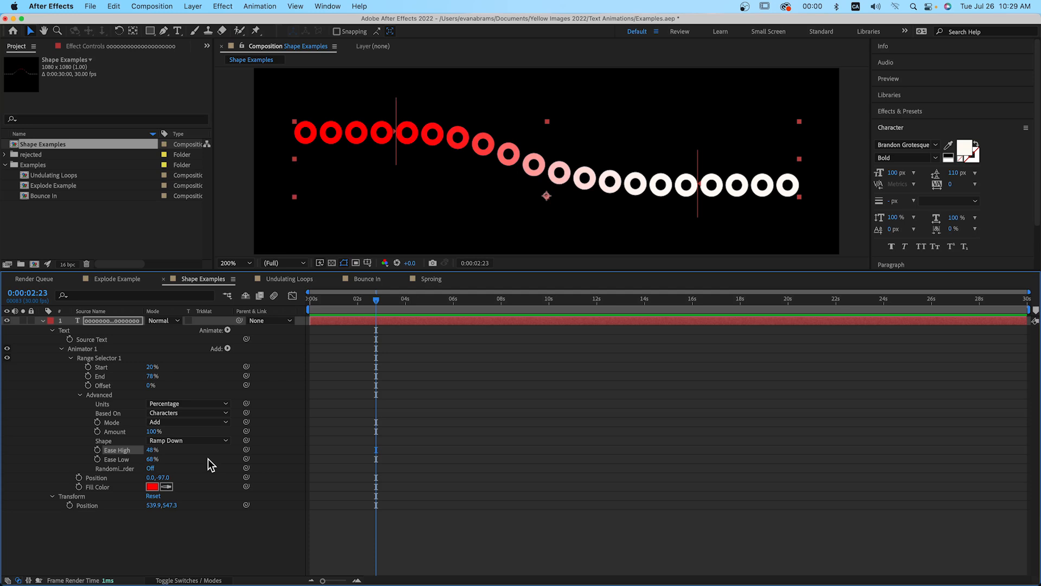
pyautogui.moveTo(149, 463); pyautogui.dragTo(196, 467)
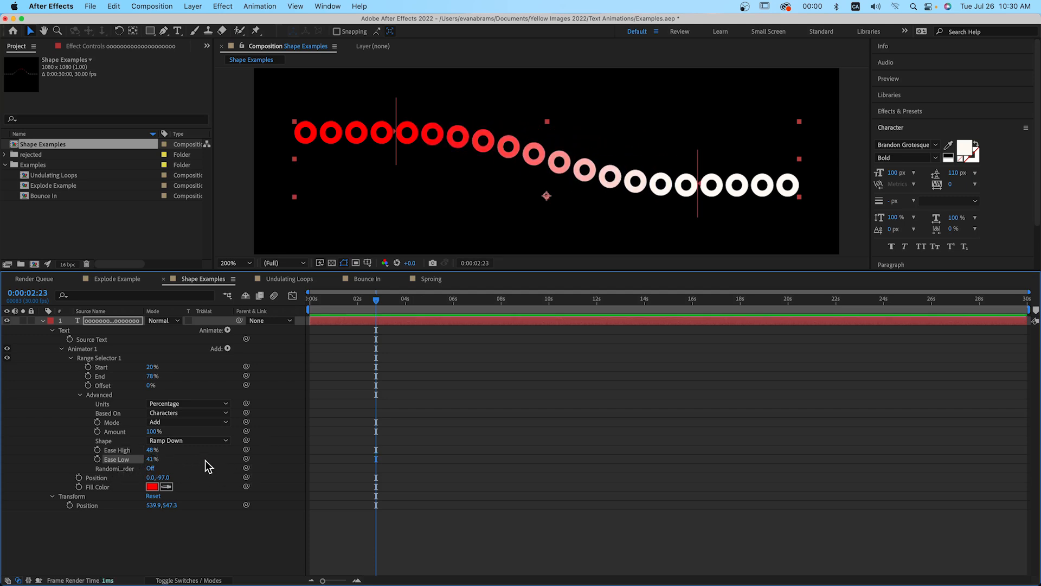
# - Set the range selector's Shape to Triangle, with Ease High 56% and Ease Low 63%
pyautogui.click(204, 444)
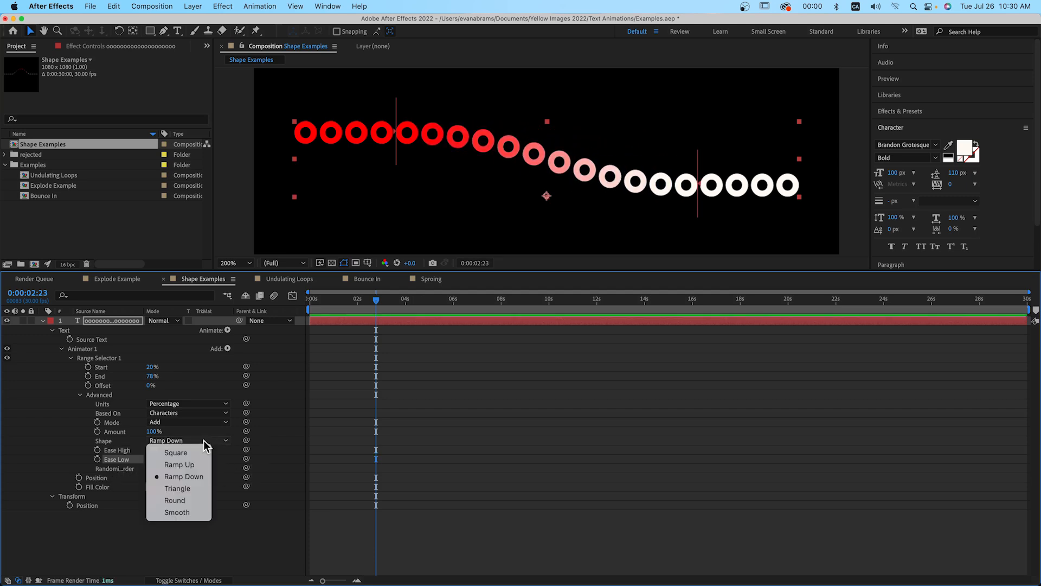
pyautogui.click(197, 495)
pyautogui.click(207, 476)
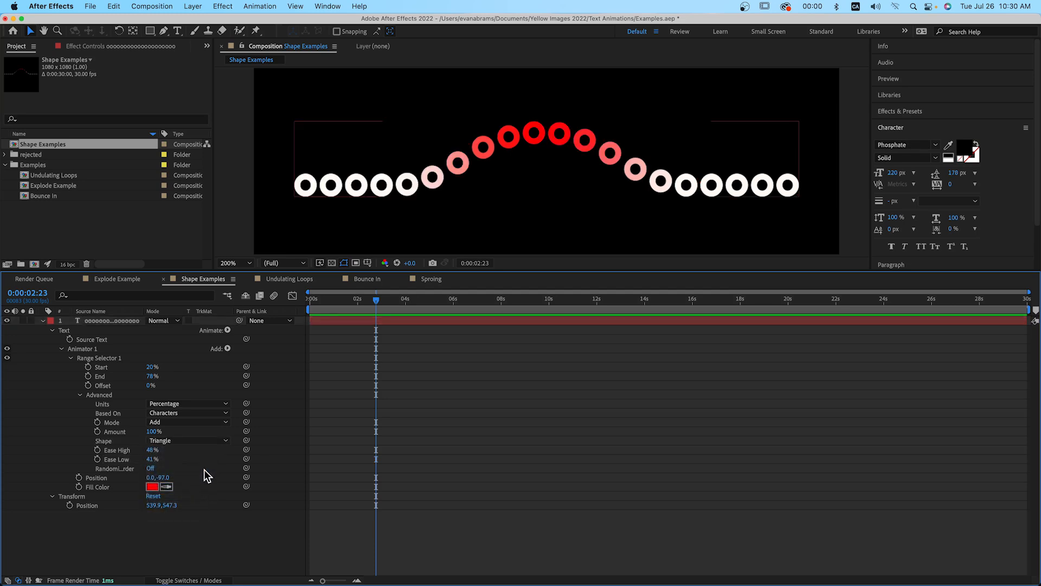
pyautogui.moveTo(152, 453)
pyautogui.mouseDown()
pyautogui.moveTo(120, 452)
pyautogui.moveTo(169, 460)
pyautogui.mouseUp()
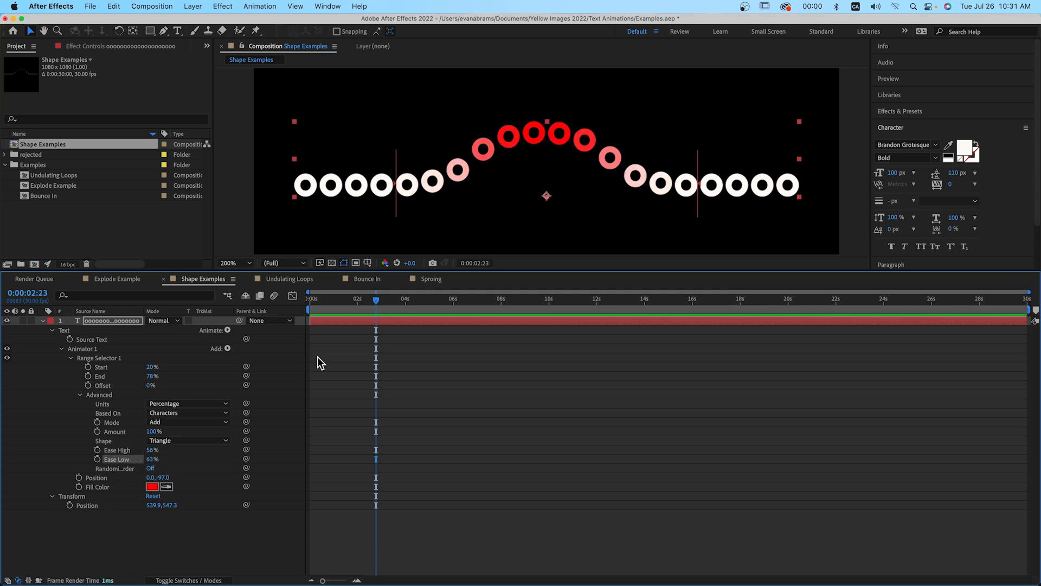
# - Change the range selector's Mode to Subtract and set its range to Start 29% and End 71%
pyautogui.click(383, 326)
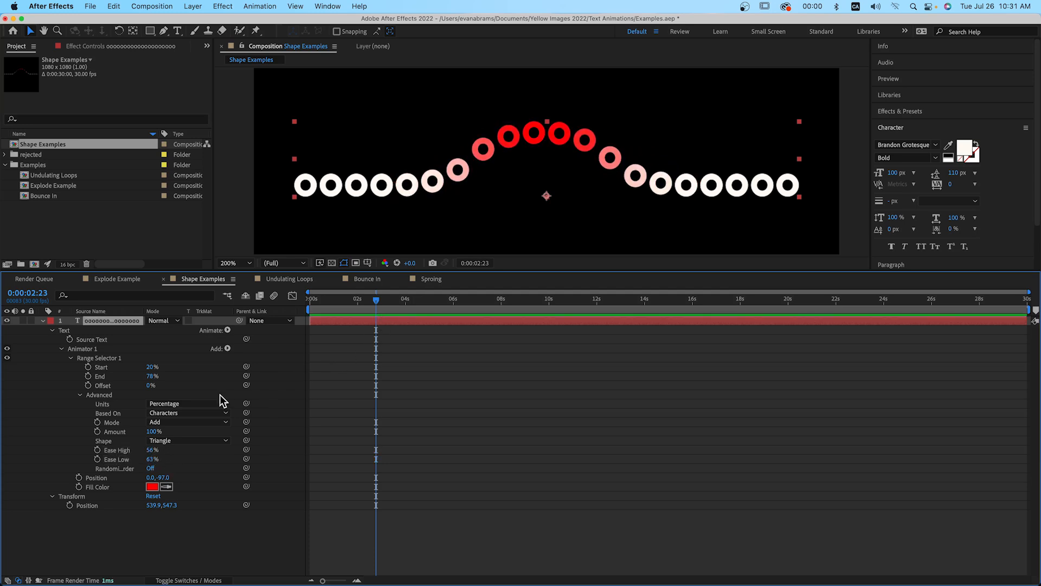
pyautogui.click(195, 426)
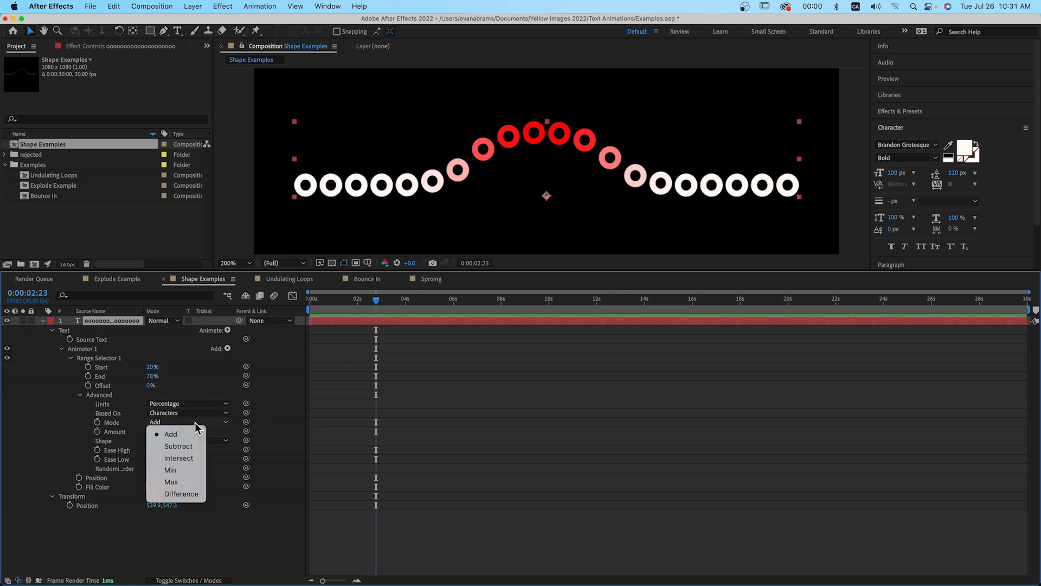
pyautogui.click(193, 448)
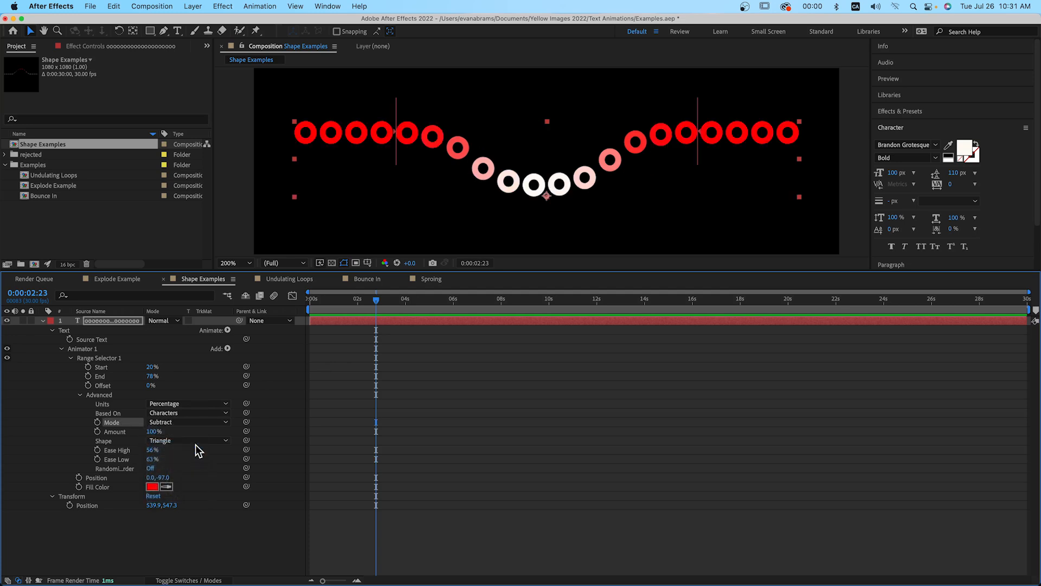
pyautogui.moveTo(148, 380)
pyautogui.mouseDown()
pyautogui.moveTo(139, 380)
pyautogui.moveTo(151, 387)
pyautogui.moveTo(160, 369)
pyautogui.mouseUp()
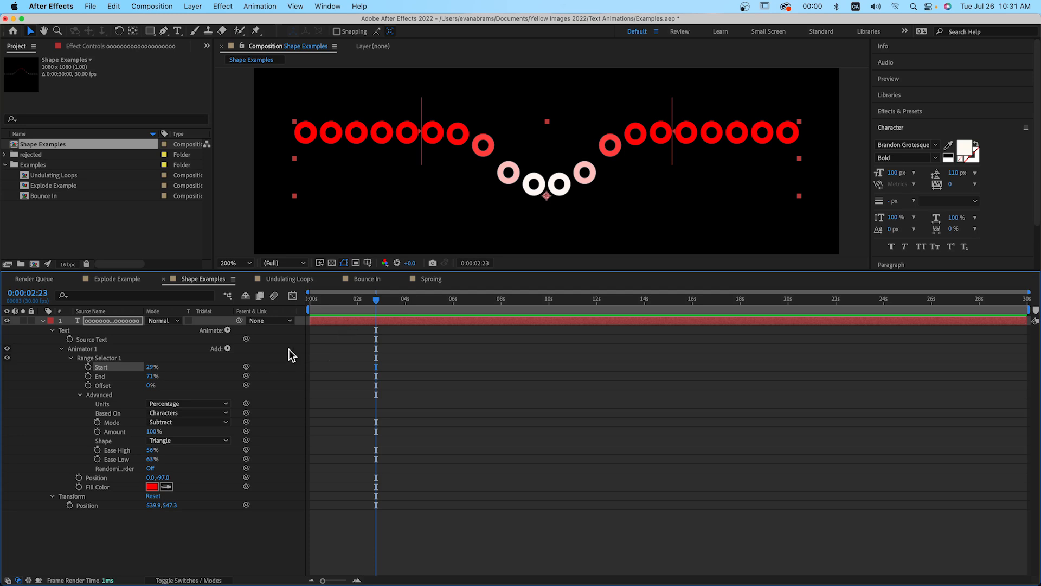
# - Adjust the range selector's Offset and Ease High to reshape the inverted dip in the row of characters
pyautogui.click(103, 385)
pyautogui.moveTo(154, 385)
pyautogui.mouseDown()
pyautogui.moveTo(174, 385)
pyautogui.moveTo(108, 386)
pyautogui.moveTo(147, 386)
pyautogui.mouseUp()
pyautogui.click(155, 451)
pyautogui.moveTo(155, 450)
pyautogui.mouseDown()
pyautogui.moveTo(179, 450)
pyautogui.moveTo(128, 456)
pyautogui.moveTo(184, 457)
pyautogui.moveTo(171, 455)
pyautogui.mouseUp()
pyautogui.moveTo(148, 388)
pyautogui.mouseDown()
pyautogui.moveTo(155, 395)
pyautogui.moveTo(140, 395)
pyautogui.mouseUp()
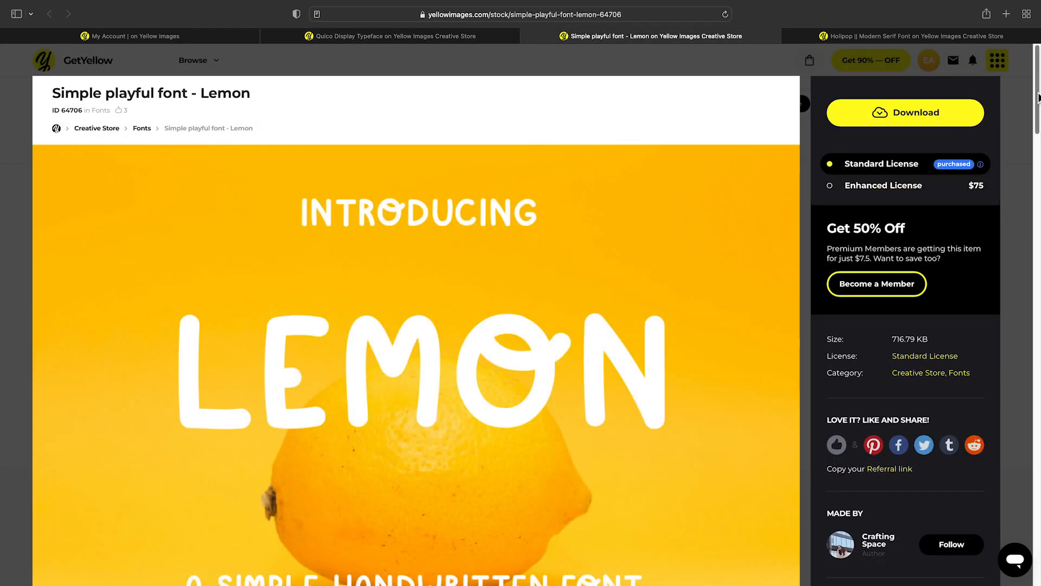
# - Switch to the Yellow Images site and look through the Lemon and Holipop font pages
pyautogui.scroll(-5, 1037, 146)
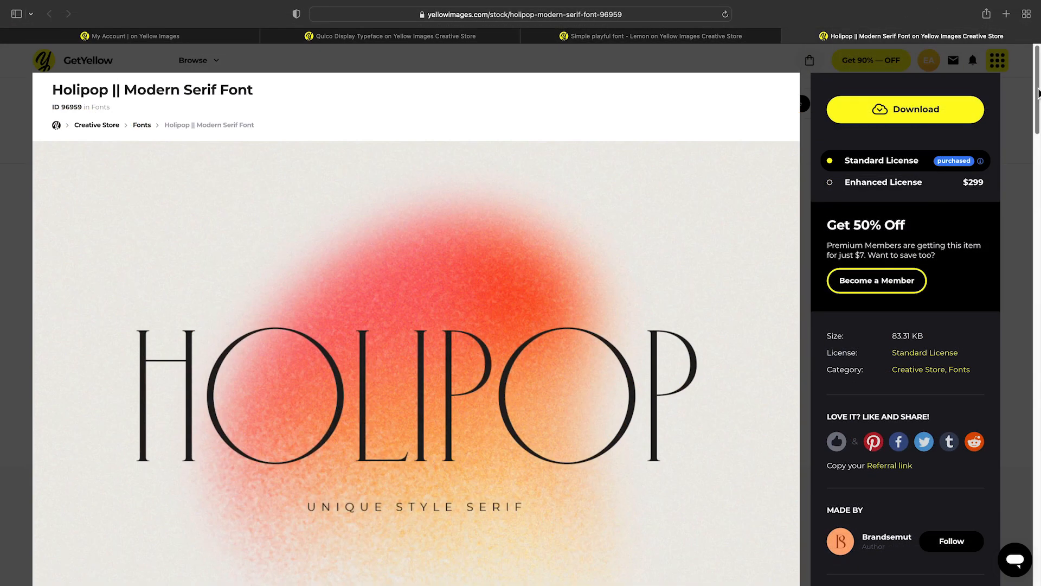
pyautogui.scroll(-2, 1038, 121)
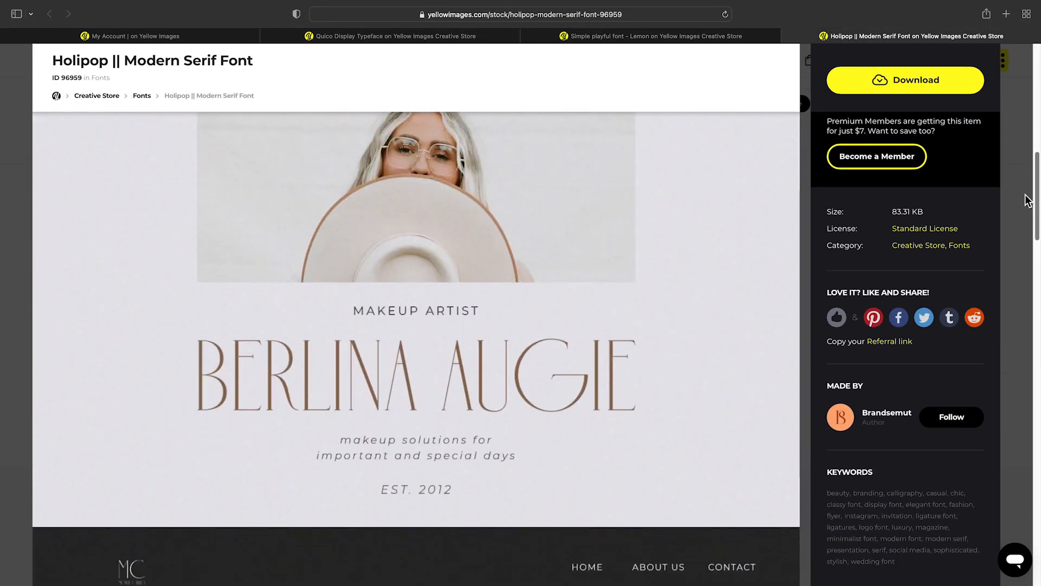
pyautogui.scroll(-8, 1029, 297)
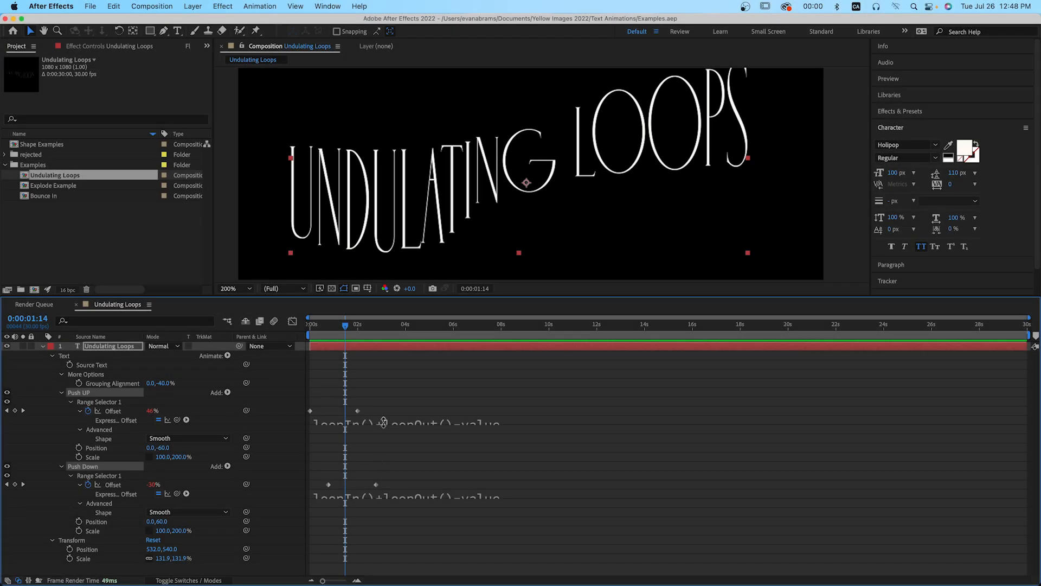
# - Scrub through the finished Undulating Loops animation while trying a different timing for the Push Down Offset keyframes
pyautogui.moveTo(347, 333); pyautogui.dragTo(363, 338)
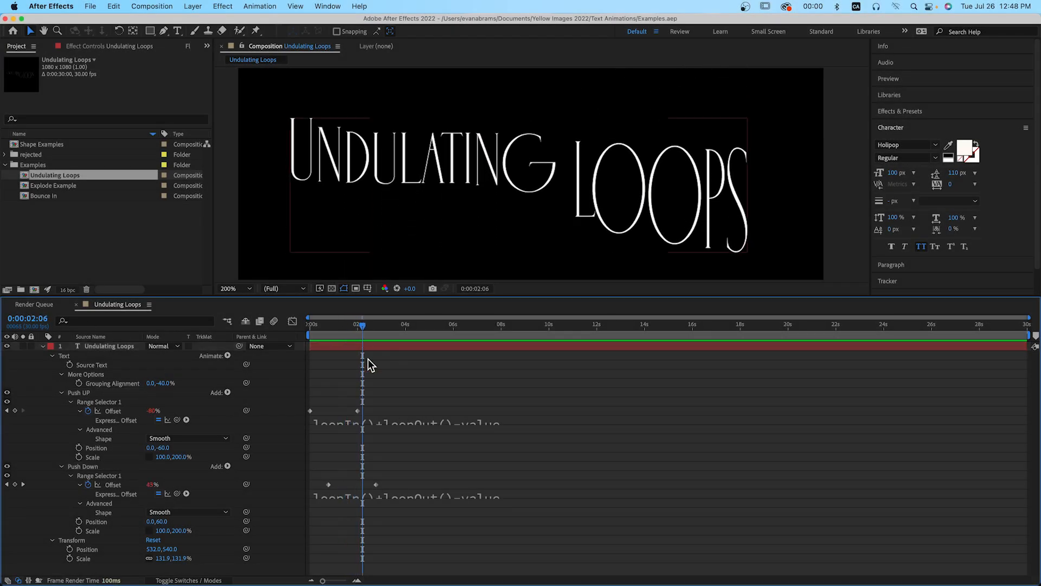
pyautogui.moveTo(385, 459); pyautogui.dragTo(342, 484)
pyautogui.click(350, 326)
pyautogui.press('space')
pyautogui.press('.')
pyautogui.press(',')
pyautogui.press(',')
pyautogui.moveTo(327, 327); pyautogui.dragTo(377, 331)
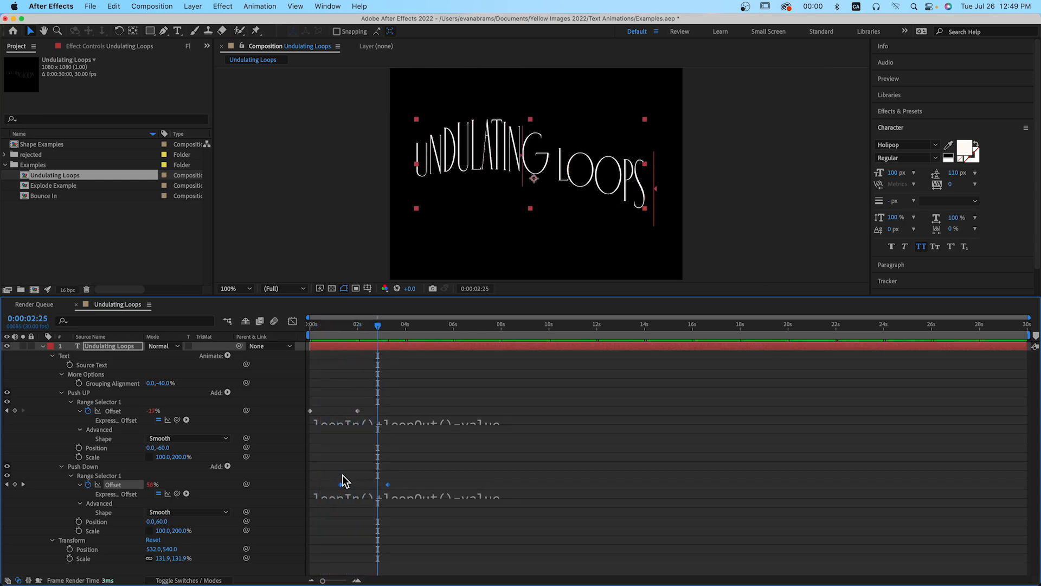
pyautogui.moveTo(341, 483); pyautogui.dragTo(328, 484)
pyautogui.moveTo(324, 330); pyautogui.dragTo(385, 340)
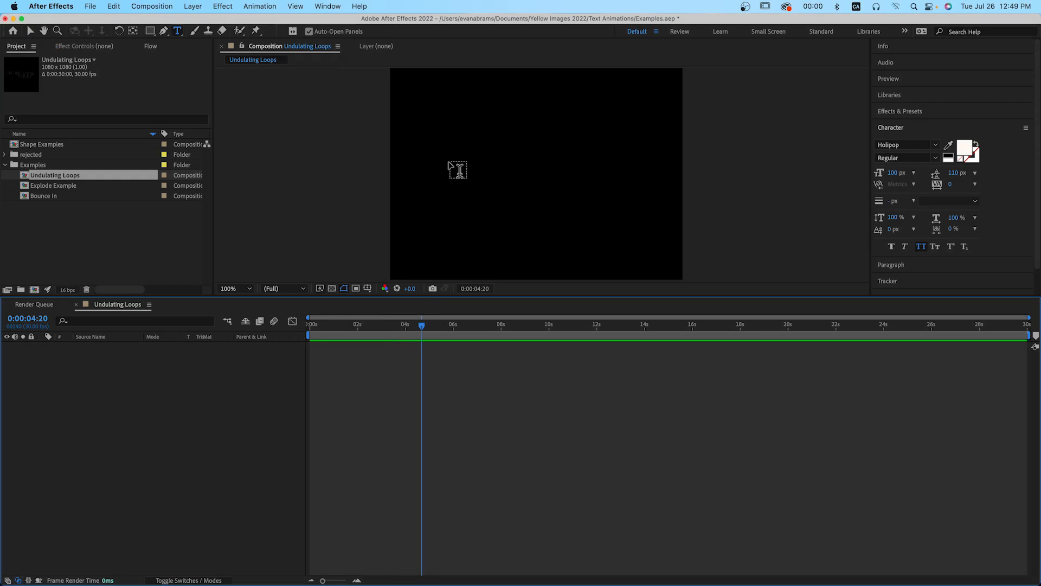
# - Create the text layer "Undulating Loops" and place it around the middle of the composition
pyautogui.click(449, 163)
pyautogui.write('Undulating Loops')
pyautogui.press('Escape')
pyautogui.press('v')
pyautogui.moveTo(483, 162); pyautogui.dragTo(519, 157)
pyautogui.moveTo(521, 168); pyautogui.dragTo(537, 169)
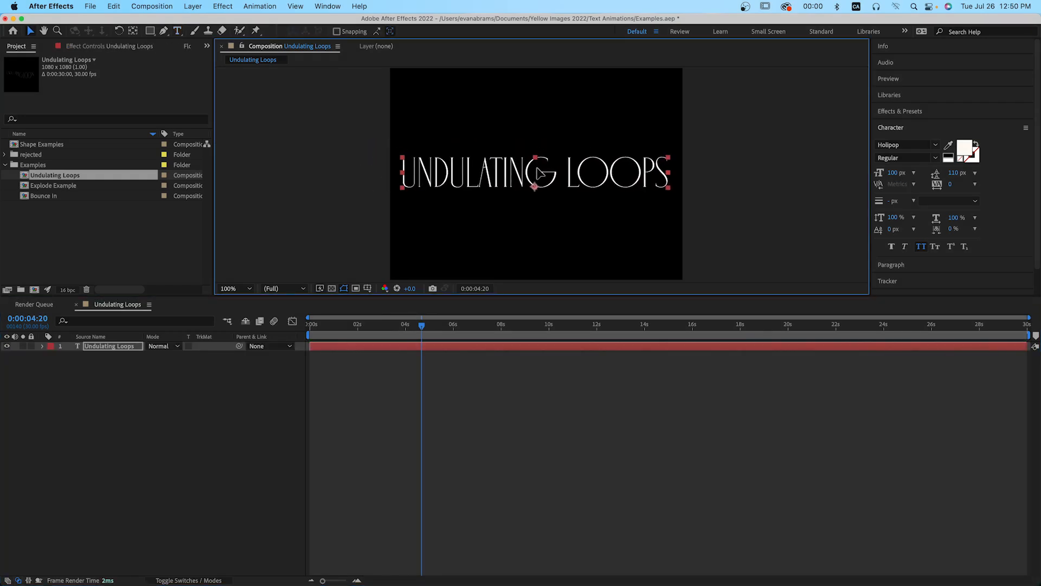
pyautogui.click(426, 386)
# - Add a Position animator to the Undulating Loops text layer and include a Scale property in it
pyautogui.click(43, 346)
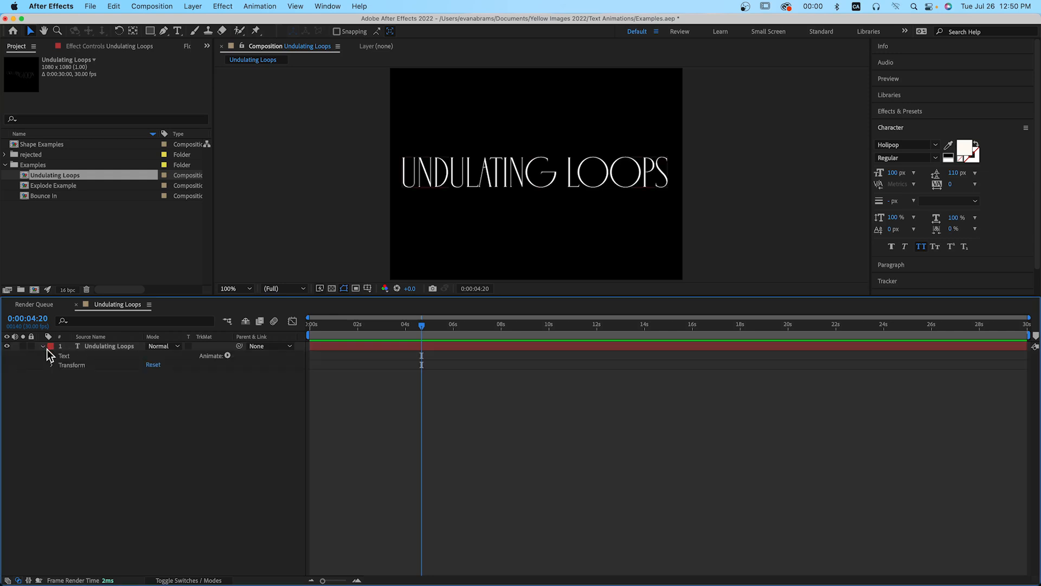
pyautogui.click(228, 356)
pyautogui.click(244, 384)
pyautogui.click(228, 393)
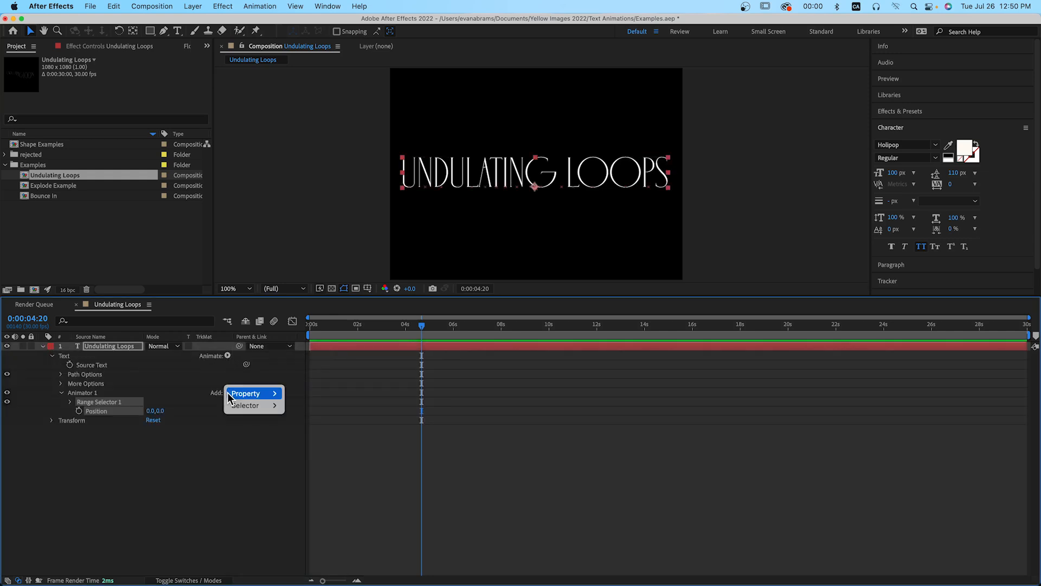
pyautogui.click(298, 396)
# - Set the range selector's Shape to Smooth, with the animator's Position at 0.0,-20.0 and unlinked Scale at 100.0,185.0%
pyautogui.click(68, 401)
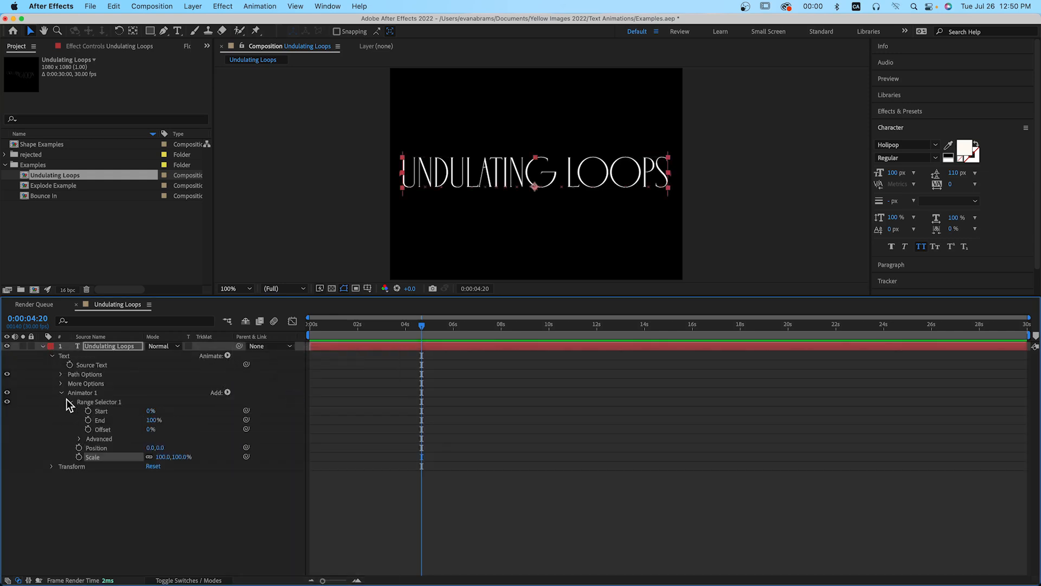
pyautogui.click(79, 439)
pyautogui.click(179, 484)
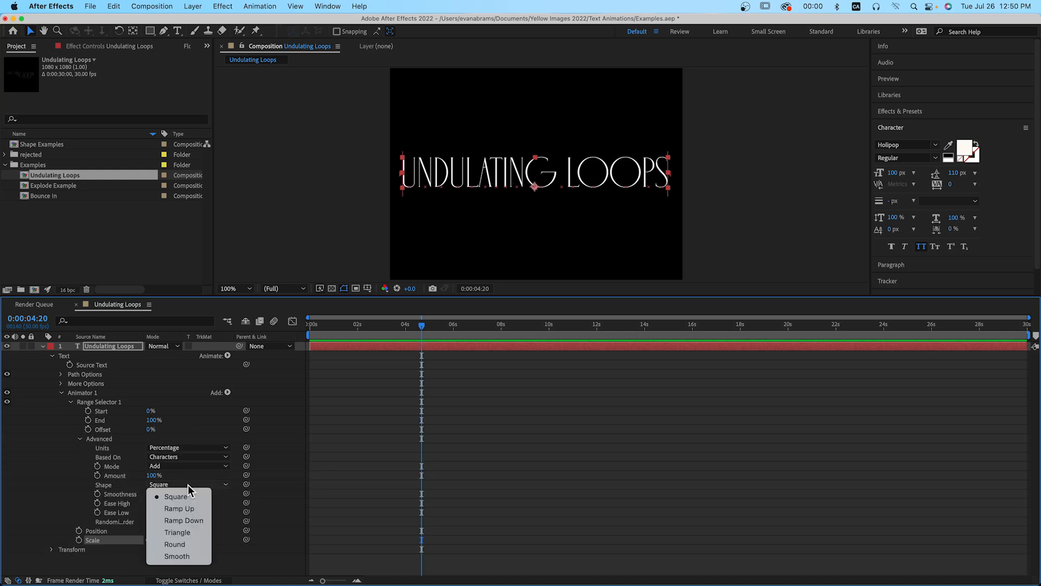
pyautogui.click(177, 556)
pyautogui.moveTo(182, 530); pyautogui.dragTo(144, 527)
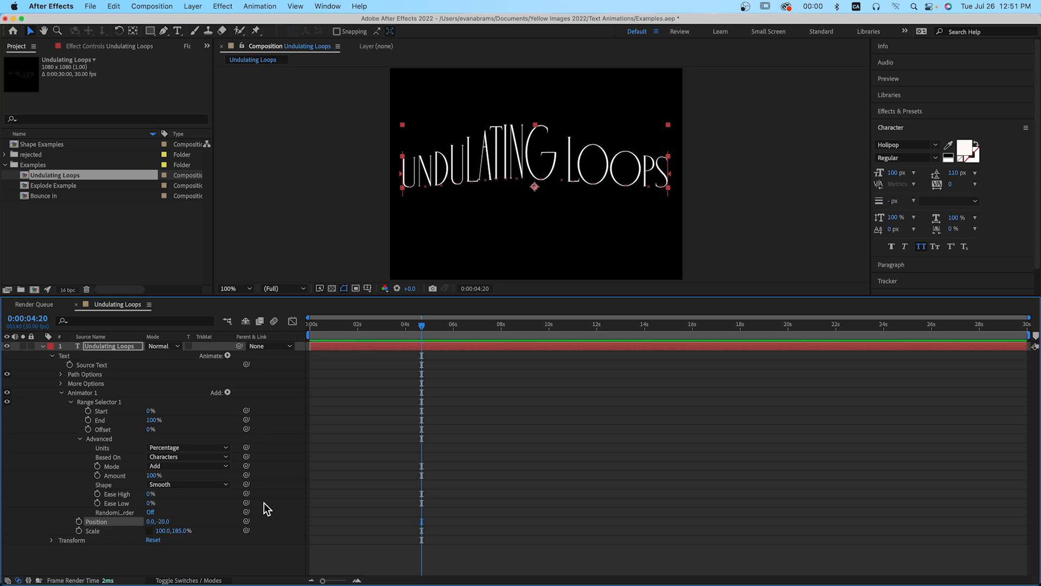
# - Set the text's Grouping Alignment to 0.0,-40.0%
pyautogui.click(61, 383)
pyautogui.moveTo(162, 406); pyautogui.dragTo(162, 402)
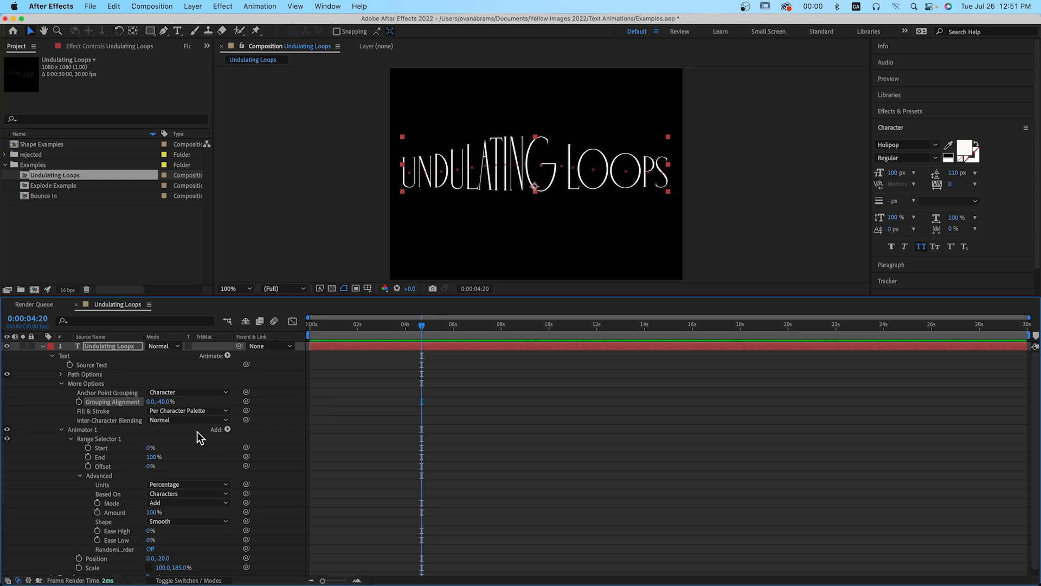
# - Set the animator's Scale to 100.0,200.0% and its Position to 0.0,-38.0
pyautogui.scroll(-1, 209, 488)
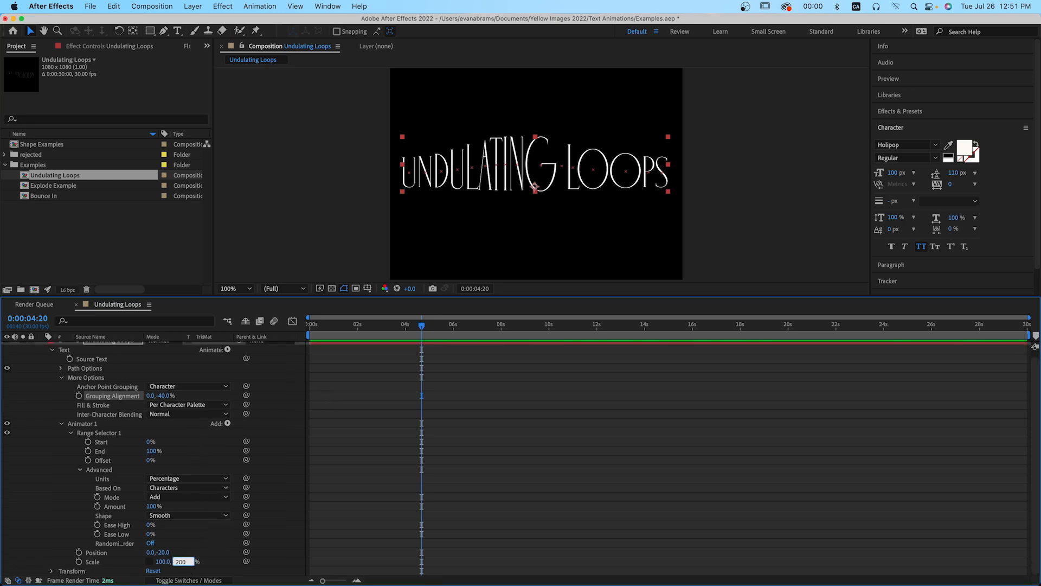
pyautogui.press('Return')
pyautogui.click(247, 502)
pyautogui.moveTo(164, 551); pyautogui.dragTo(153, 550)
pyautogui.click(321, 418)
pyautogui.click(66, 379)
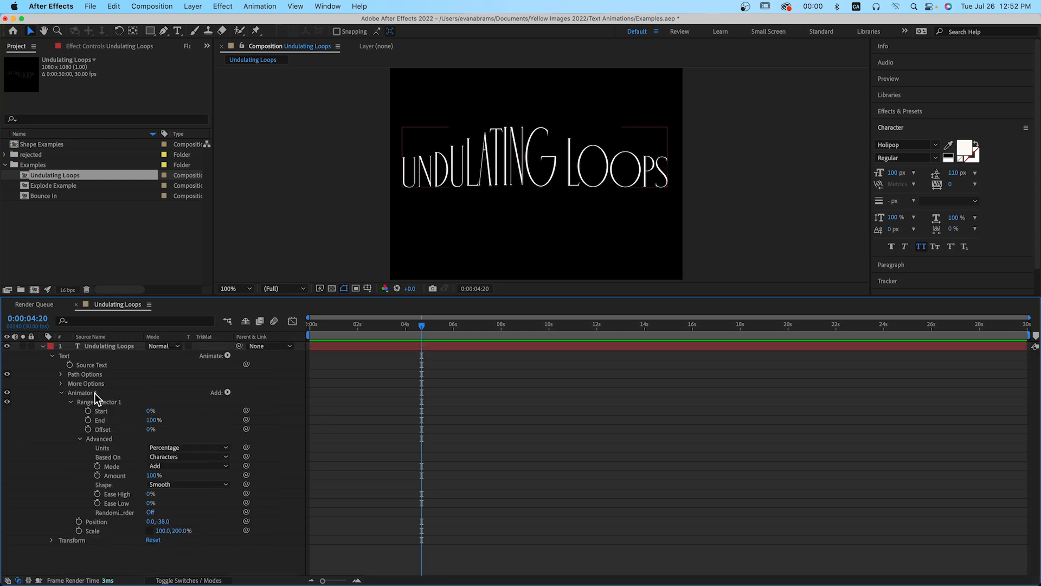
# - Keyframe the range selector's Offset, starting at 0:00:01:05 and reaching 100% about two seconds after that
pyautogui.click(337, 324)
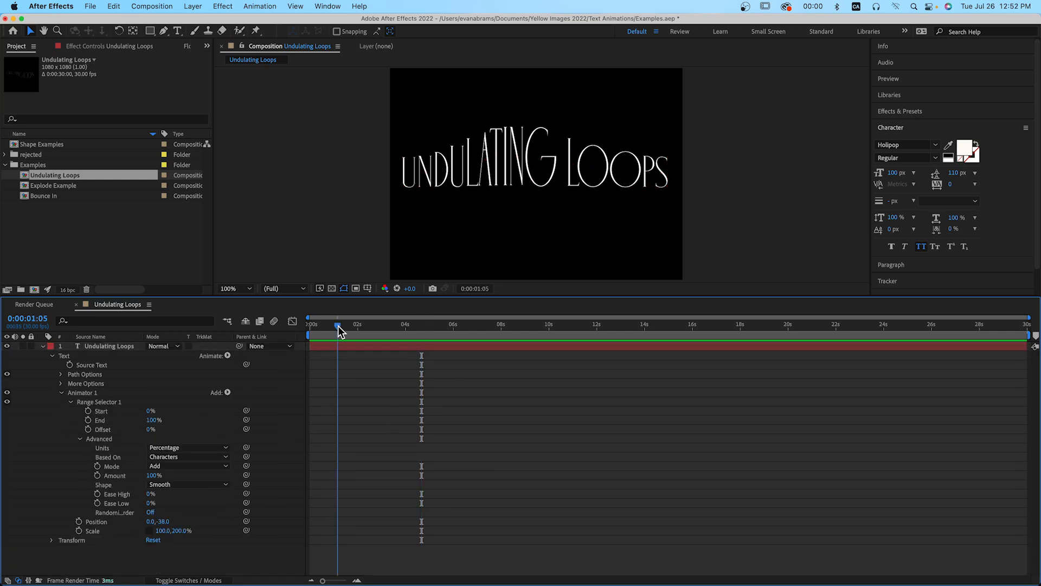
pyautogui.click(88, 429)
pyautogui.moveTo(149, 429); pyautogui.dragTo(93, 430)
pyautogui.press('space')
pyautogui.moveTo(156, 429); pyautogui.dragTo(293, 452)
pyautogui.press('space')
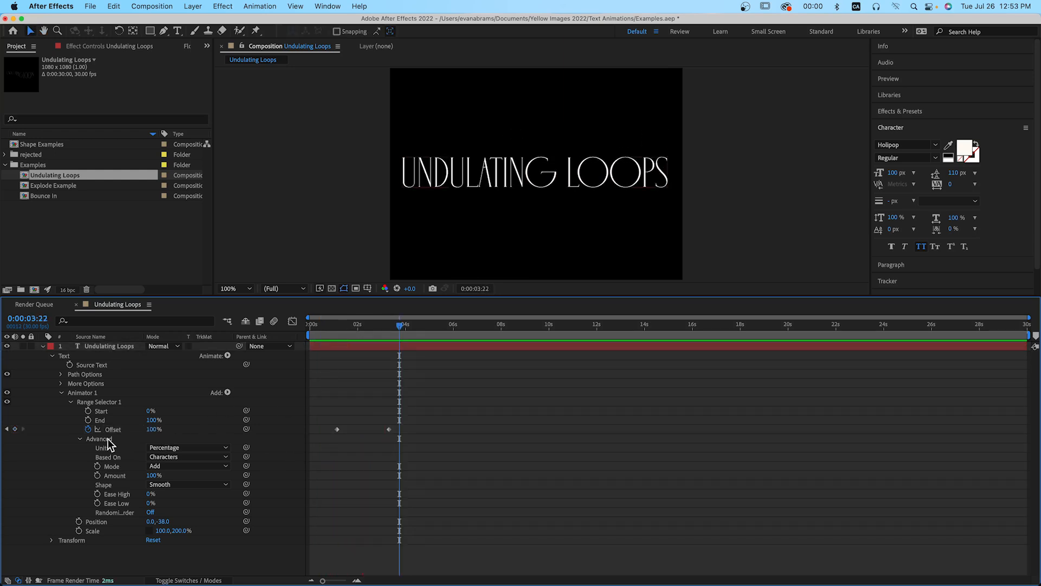
# - Add the expression loopIn() + loopOut() - value to the range selector's Offset
pyautogui.keyDown('alt'); pyautogui.click(87, 430); pyautogui.keyUp('alt')
pyautogui.write('loop')
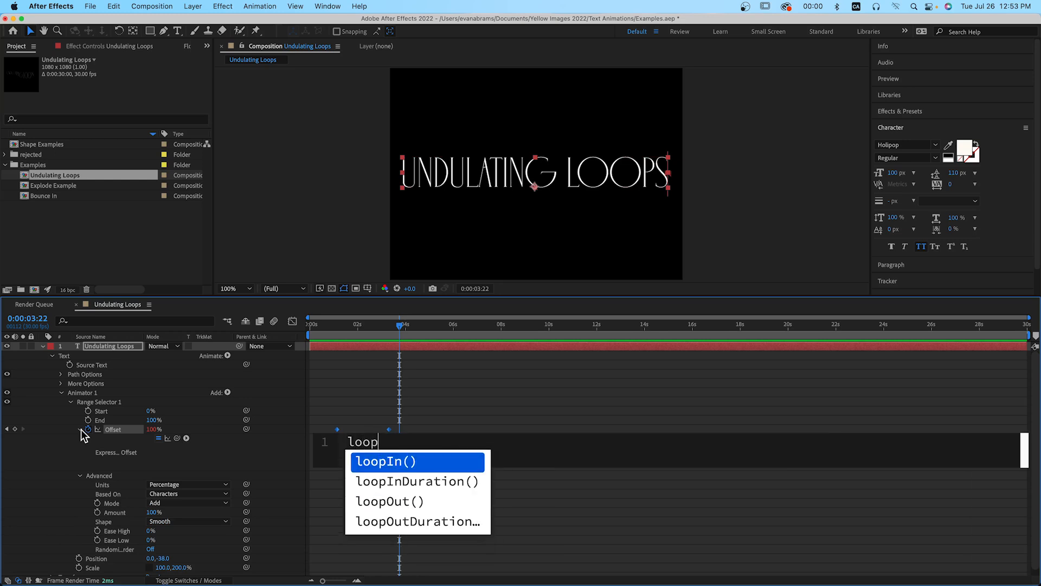
pyautogui.press('Return')
pyautogui.write('+ Loop')
pyautogui.press('Down')
pyautogui.press('Down')
pyautogui.press('Return')
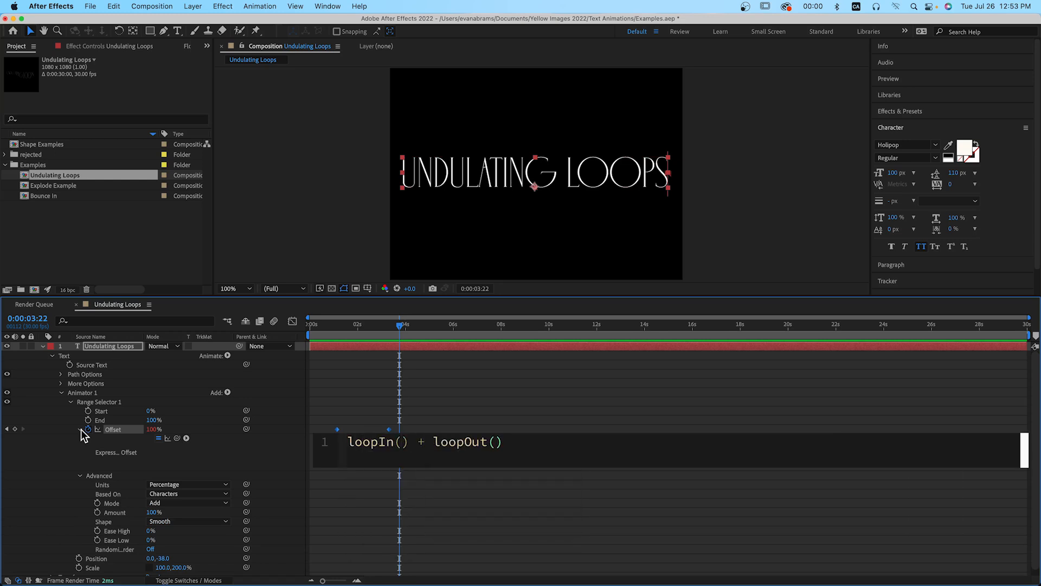
pyautogui.write('- value')
pyautogui.click(309, 394)
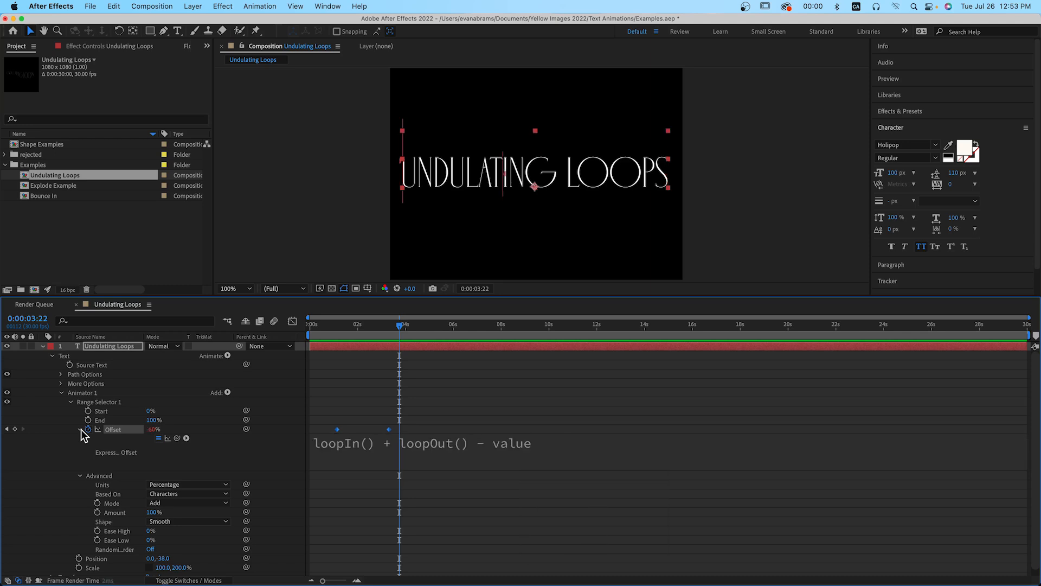
# - Move both Offset keyframes about 1.5 seconds forward in time and preview the looping animation from the start
pyautogui.click(421, 390)
pyautogui.press('space')
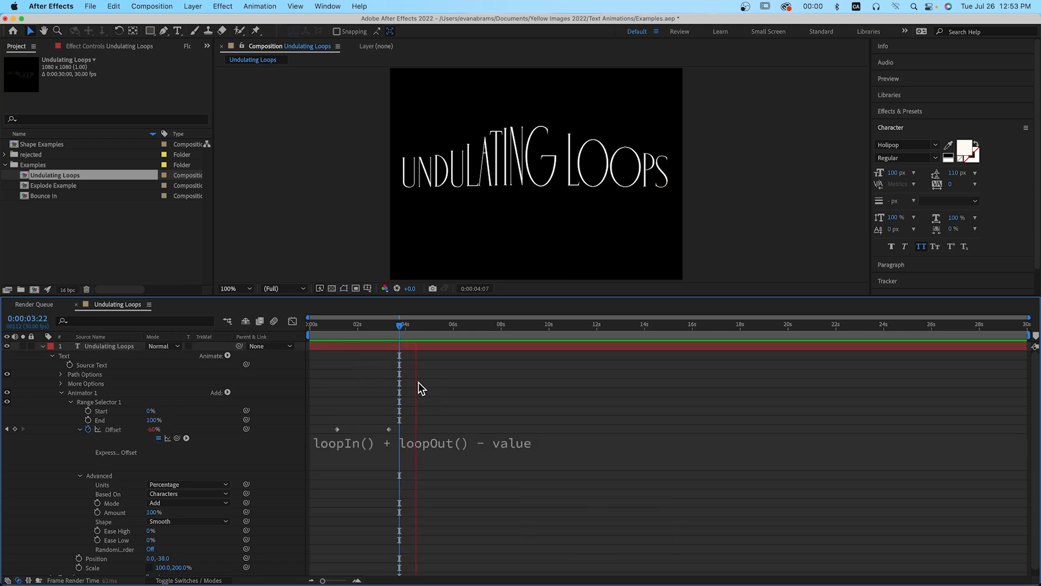
pyautogui.moveTo(413, 409); pyautogui.dragTo(373, 430)
pyautogui.moveTo(333, 324); pyautogui.dragTo(273, 367)
pyautogui.press('space')
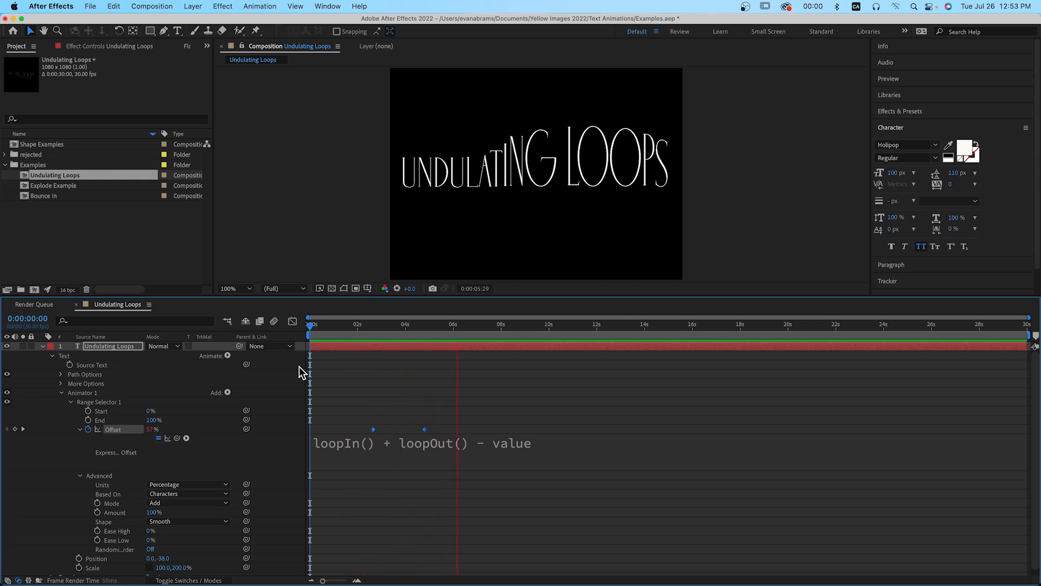
pyautogui.press('space')
pyautogui.click(324, 368)
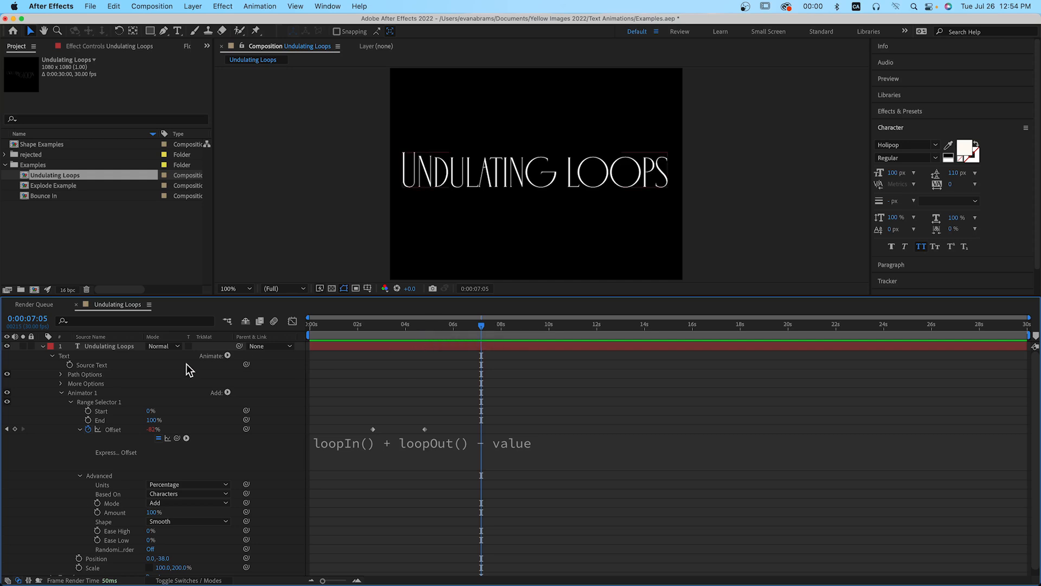
# - Collapse Animator 1 and duplicate it on the text layer
pyautogui.click(61, 392)
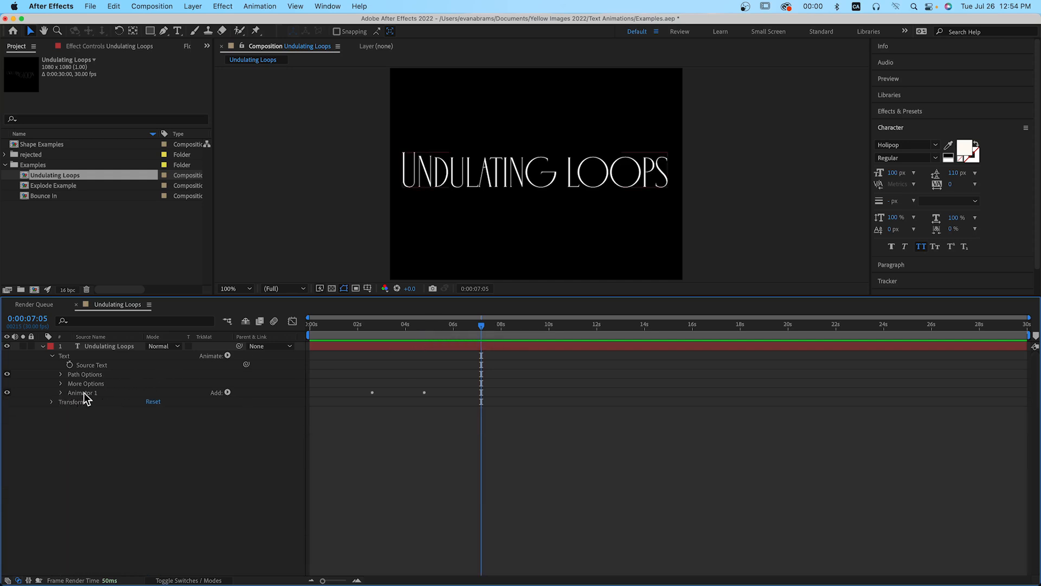
pyautogui.click(83, 393)
pyautogui.press('super+d')
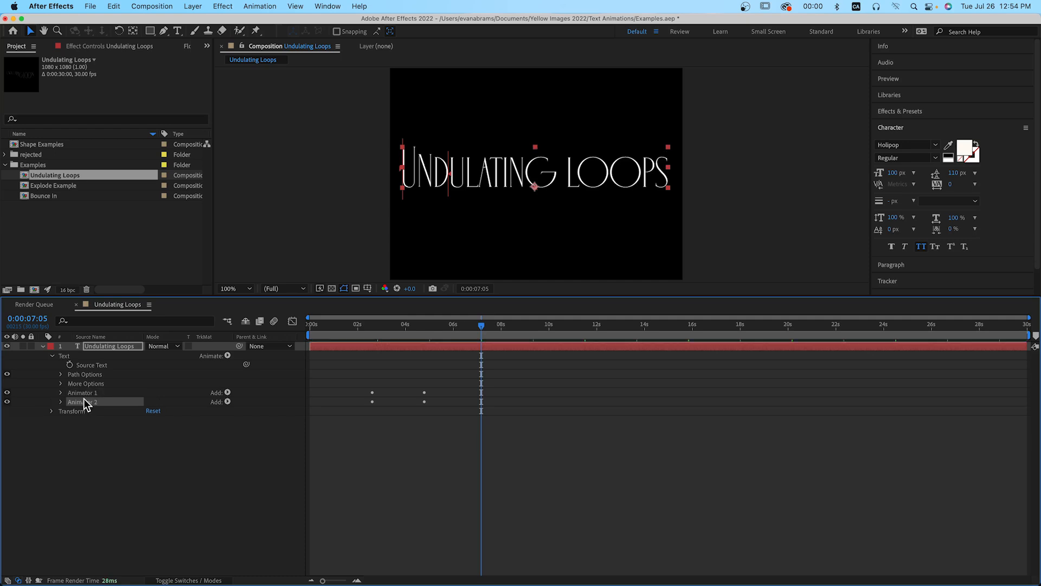
# - Rename the original animator as Push Up and its duplicate as Push Down
pyautogui.click(89, 389)
pyautogui.press('Return')
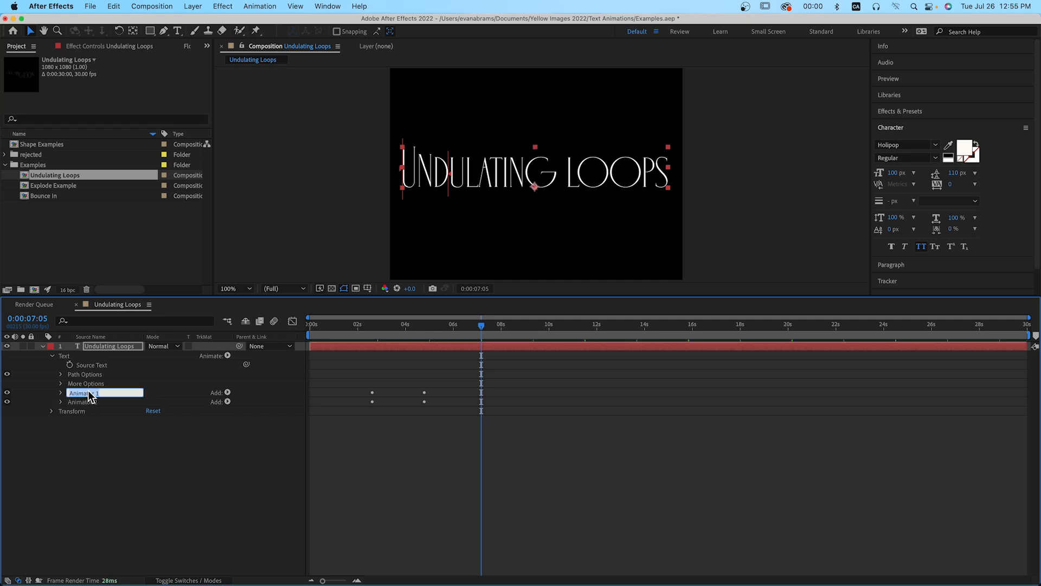
pyautogui.press('Return')
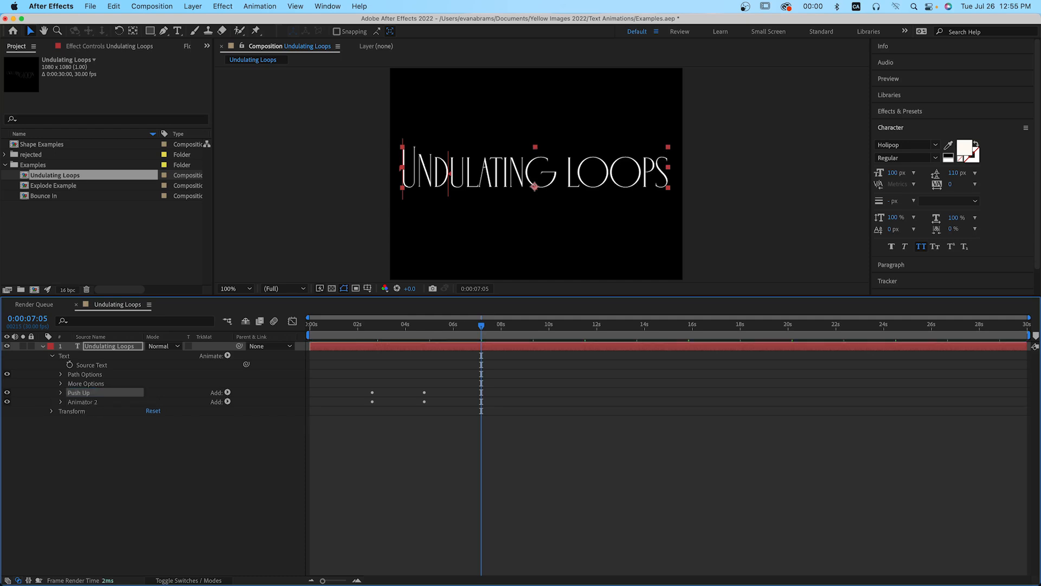
pyautogui.press('Return')
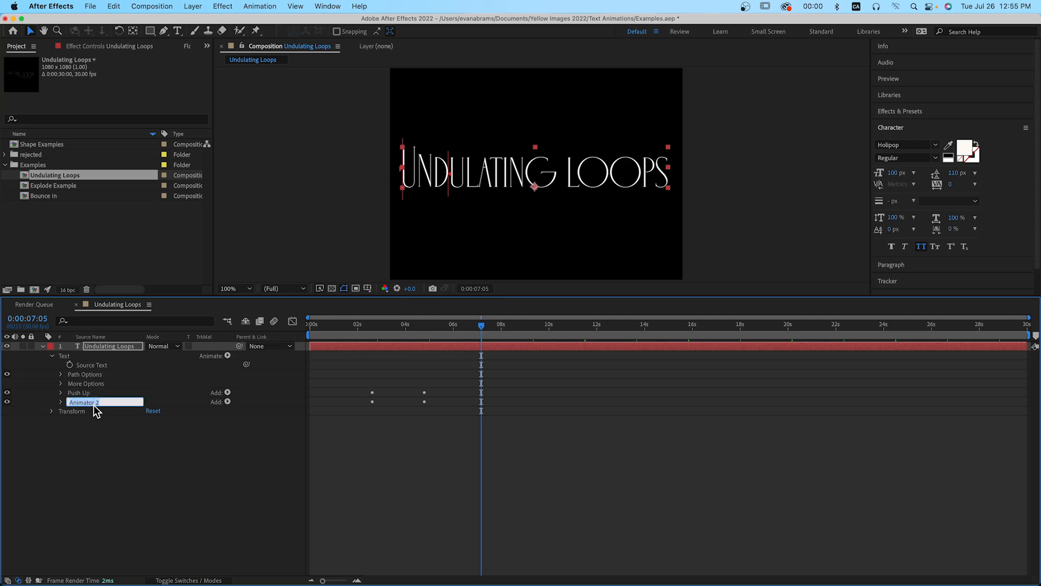
pyautogui.write('Push Down')
pyautogui.press('Return')
# - Set the Push Down animator's Position to 0.0,38.0 and check the text at 0:00:03:23
pyautogui.click(61, 401)
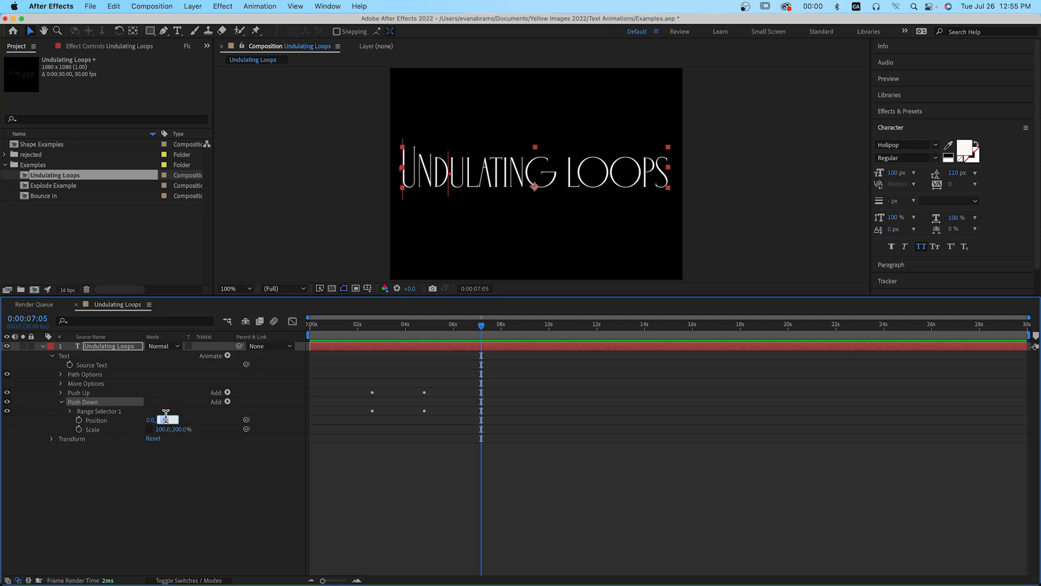
pyautogui.press('Return')
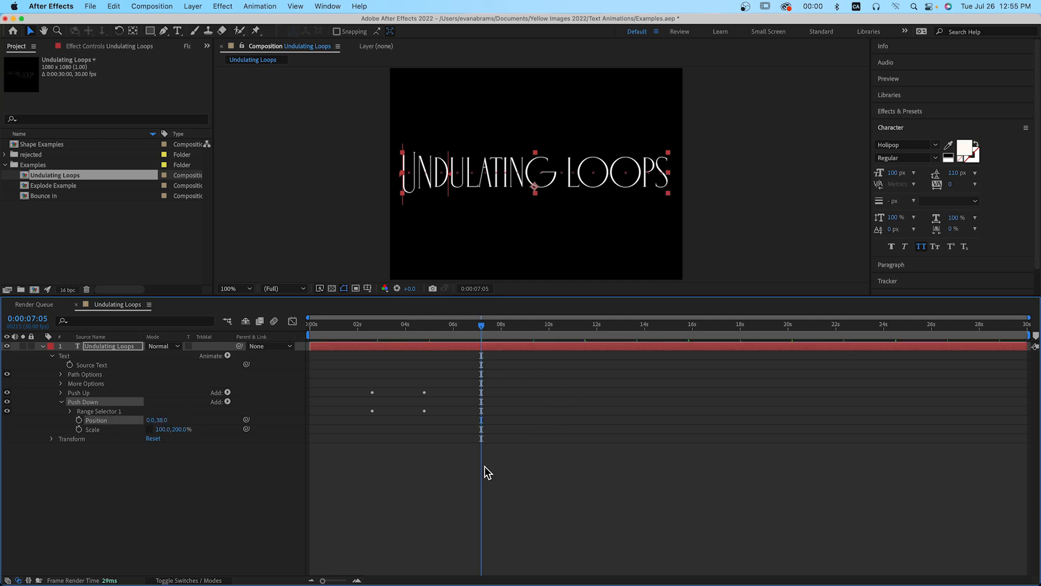
pyautogui.click(435, 477)
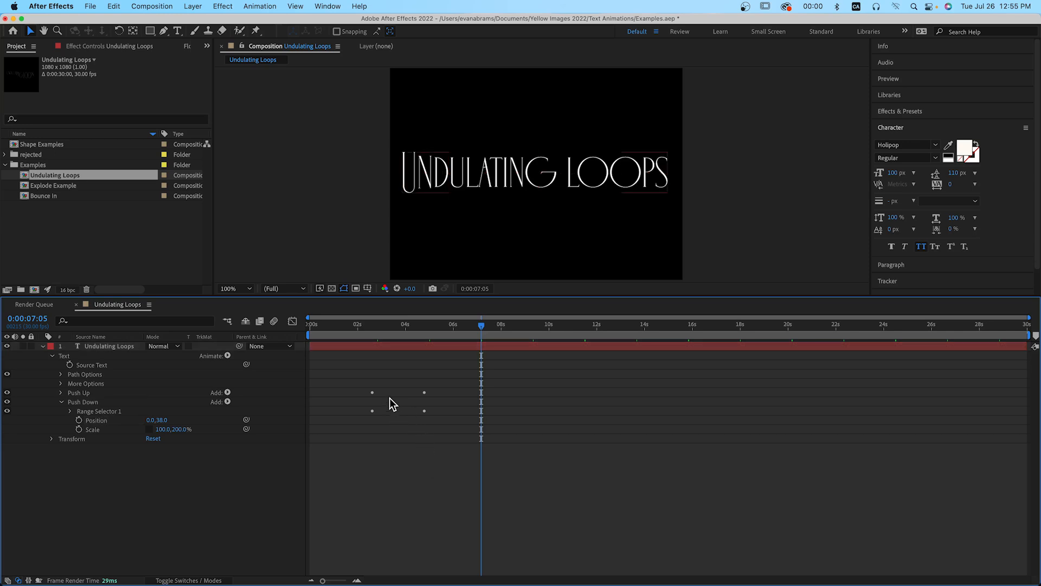
pyautogui.moveTo(410, 339)
pyautogui.mouseDown()
pyautogui.moveTo(382, 339)
pyautogui.moveTo(399, 341)
pyautogui.mouseUp()
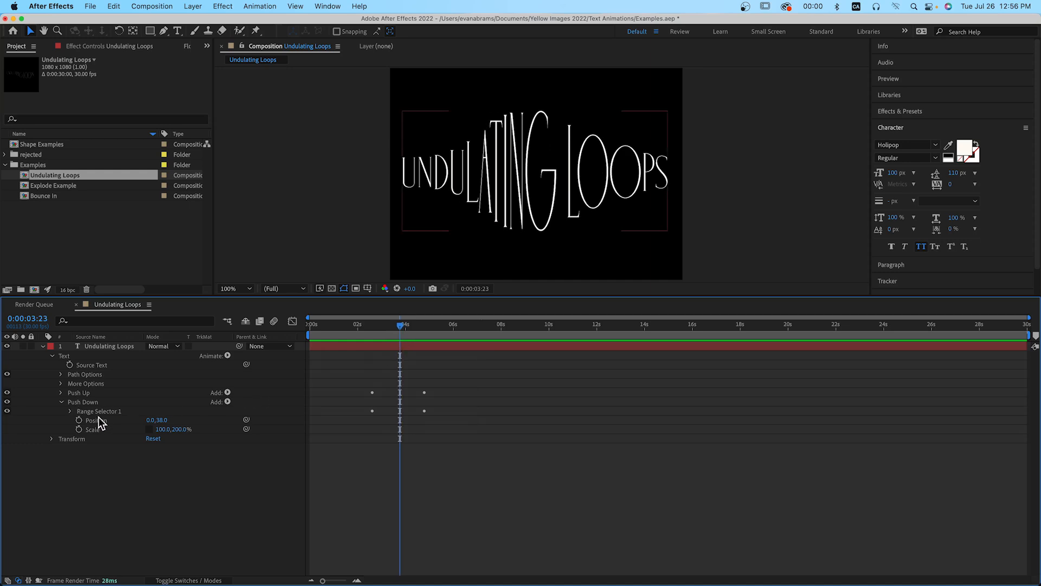
# - Expand the Push Up and Push Down animators and select the Position and Scale properties of both to compare them
pyautogui.click(61, 392)
pyautogui.click(69, 402)
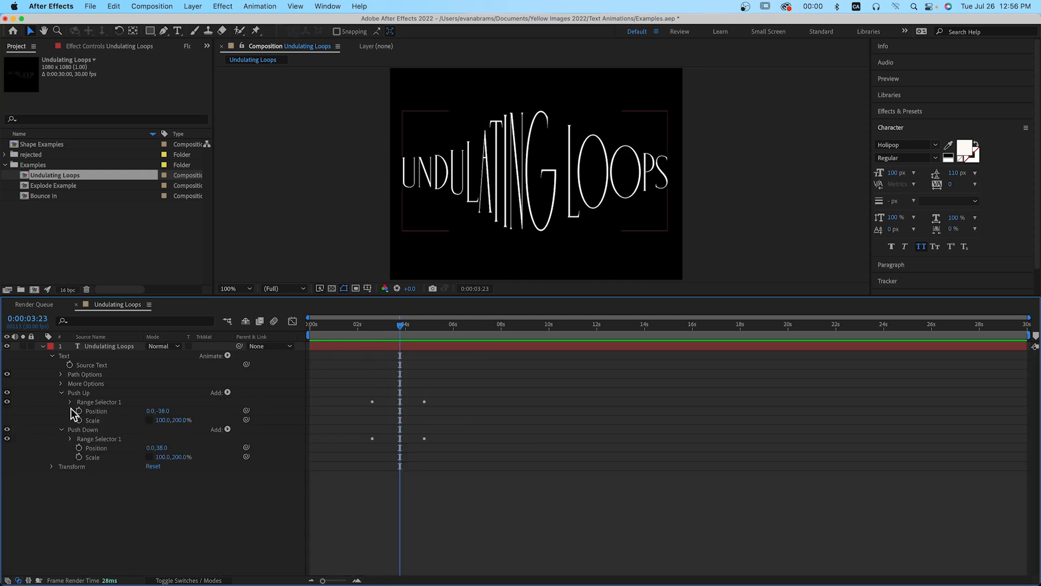
pyautogui.click(91, 411)
pyautogui.keyDown('shift'); pyautogui.click(96, 420); pyautogui.keyUp('shift')
pyautogui.keyDown('shift'); pyautogui.click(99, 448); pyautogui.keyUp('shift')
pyautogui.keyDown('shift'); pyautogui.click(93, 458); pyautogui.keyUp('shift')
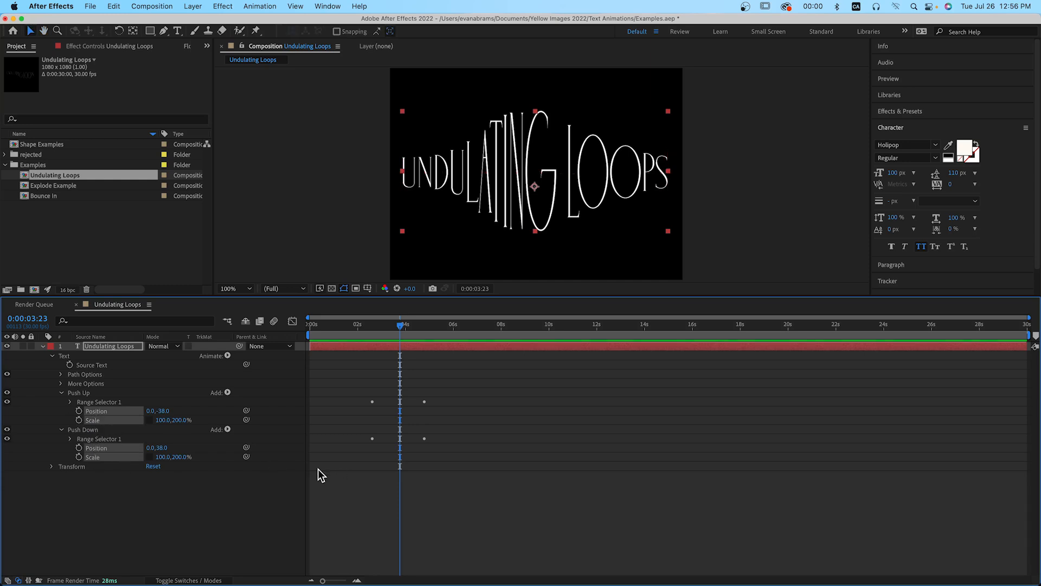
# - Reveal the keyframed Offsets, shift Push Down's keyframe pair about one second later, and preview from 0:00:02:13
pyautogui.click(409, 366)
pyautogui.press('u')
pyautogui.moveTo(433, 376); pyautogui.dragTo(395, 387)
pyautogui.click(367, 329)
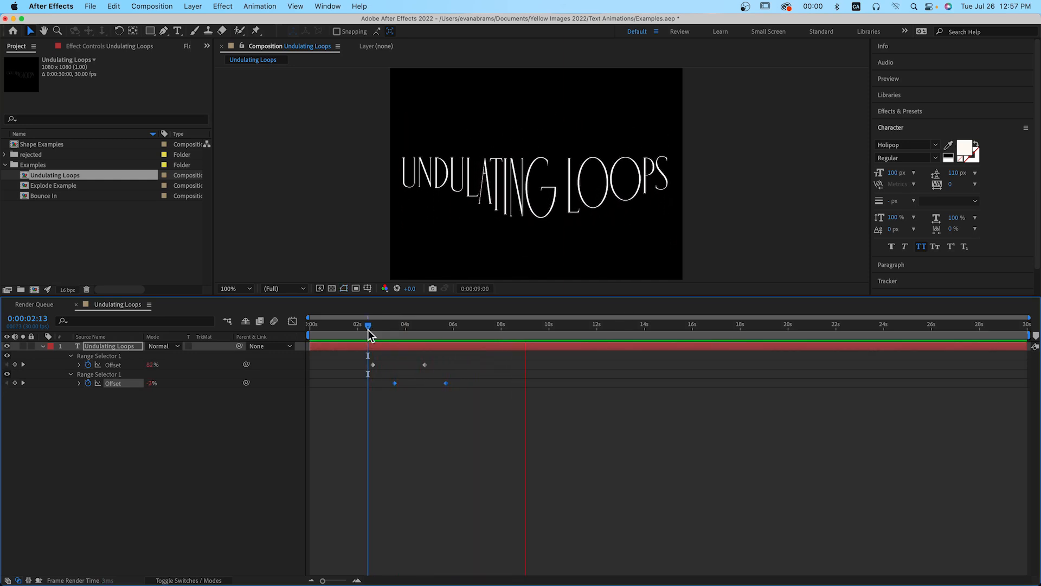
pyautogui.press('space')
# - Nudge Push Down's Offset keyframes slightly earlier in small increments, previewing the loop after each adjustment
pyautogui.moveTo(395, 384); pyautogui.dragTo(389, 384)
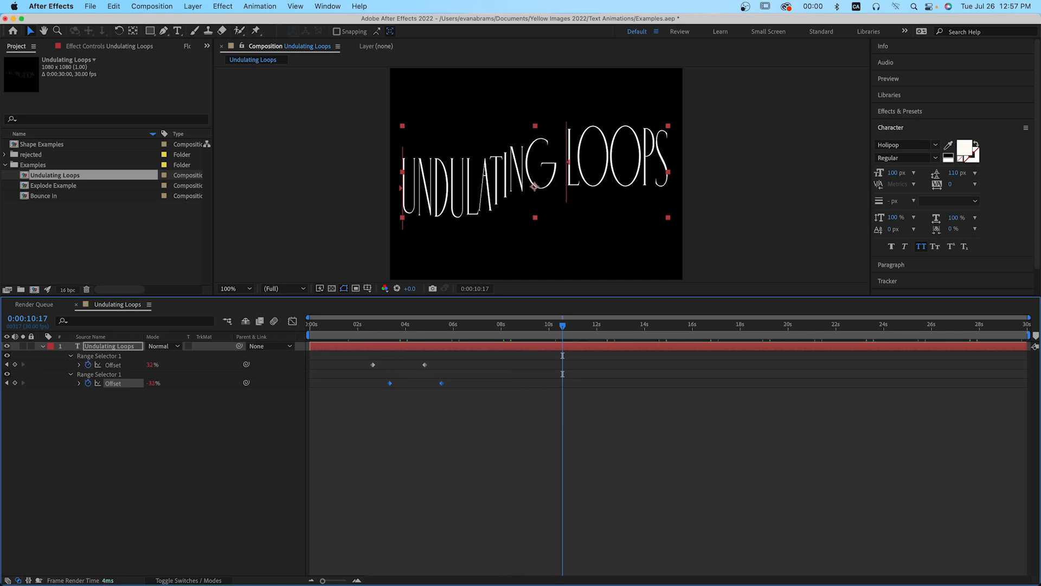
pyautogui.click(367, 327)
pyautogui.press('space')
pyautogui.press('space')
pyautogui.moveTo(390, 384); pyautogui.dragTo(387, 384)
pyautogui.click(377, 326)
pyautogui.press('space')
pyautogui.press('space')
# - Shorten both animators' Offset keyframe spacing to about 1.5 seconds, fine-tune Push Down's timing, and preview the loop
pyautogui.moveTo(388, 383)
pyautogui.mouseDown()
pyautogui.moveTo(403, 383)
pyautogui.moveTo(377, 382)
pyautogui.mouseUp()
pyautogui.click(386, 326)
pyautogui.press('space')
pyautogui.press('space')
pyautogui.moveTo(398, 358); pyautogui.dragTo(389, 383)
pyautogui.click(375, 335)
pyautogui.press('space')
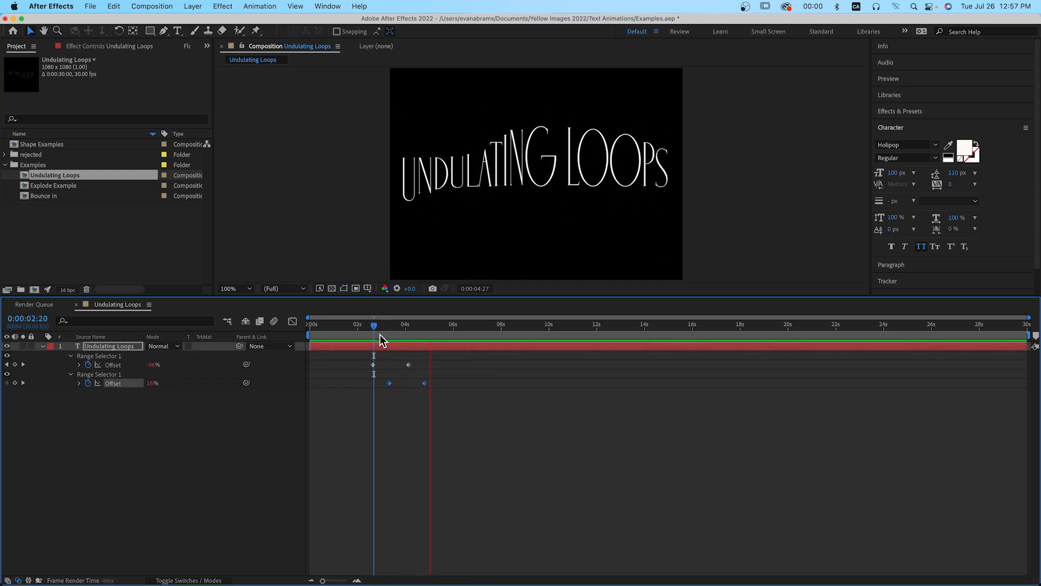
pyautogui.press('space')
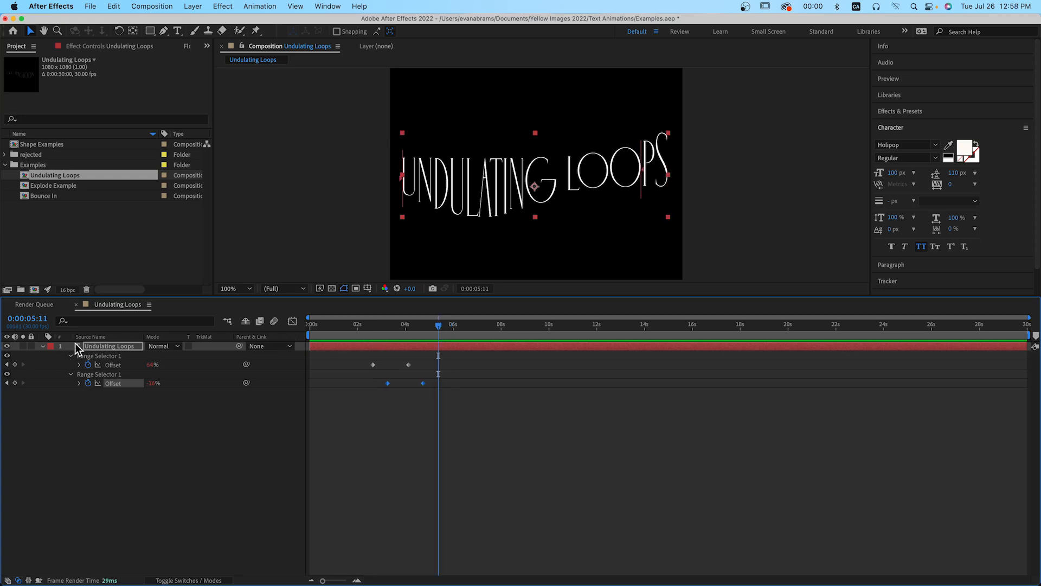
# - Filter the timeline properties for "ease" and raise Ease High on Push Up's range selector
pyautogui.click(85, 322)
pyautogui.write('ease')
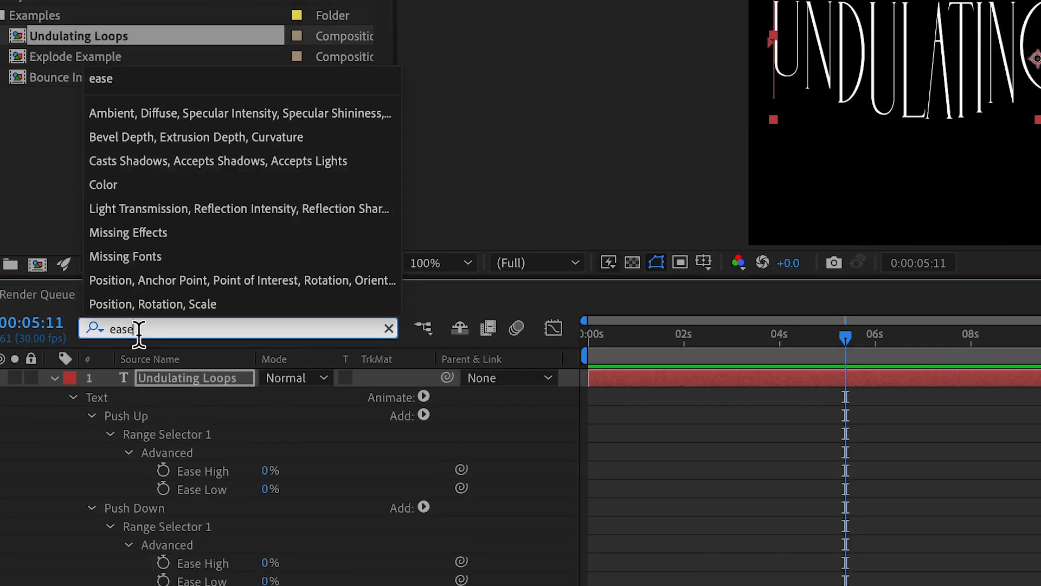
pyautogui.click(244, 581)
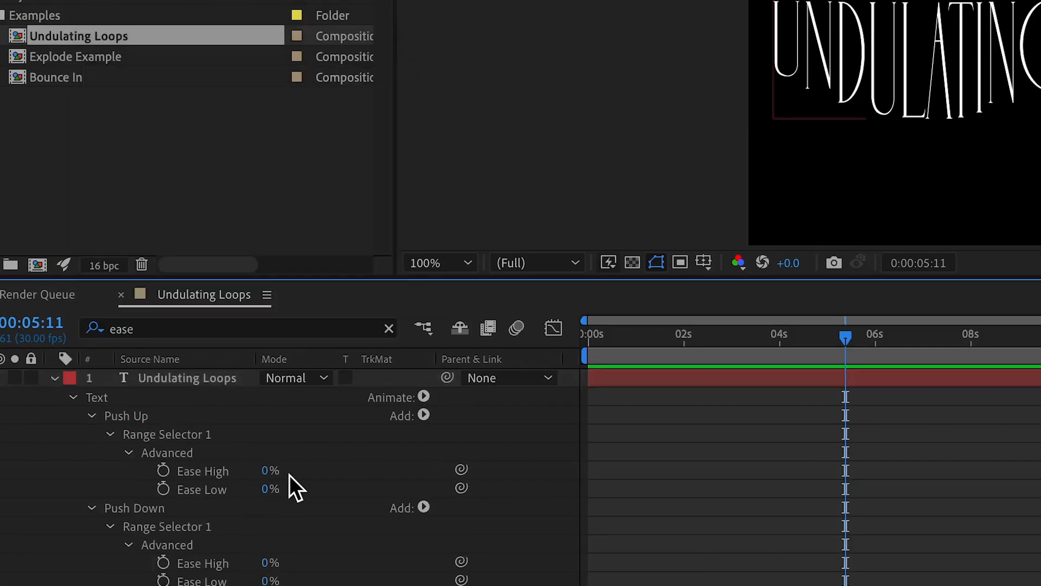
pyautogui.moveTo(266, 471); pyautogui.dragTo(374, 480)
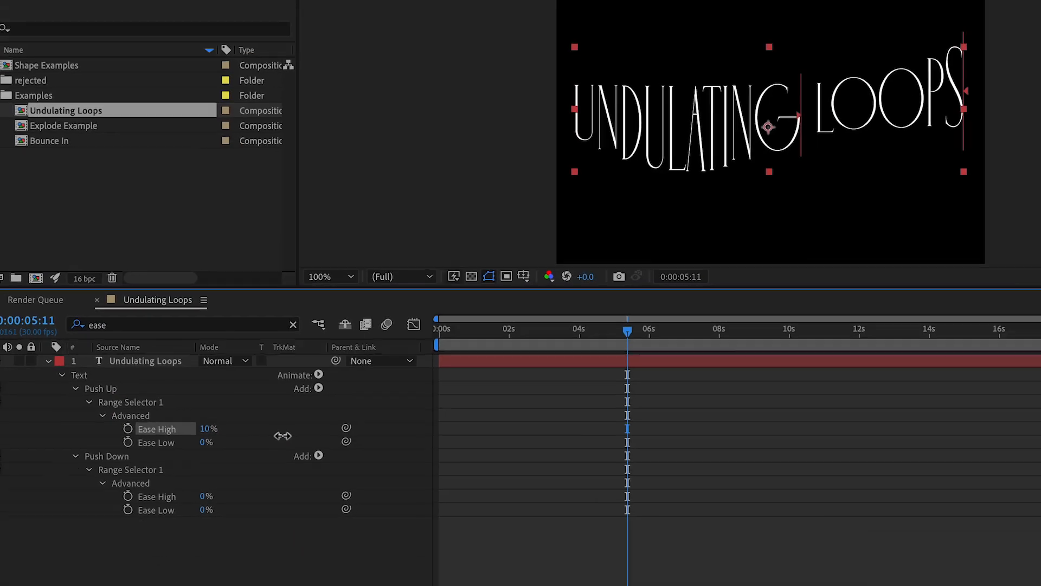
pyautogui.moveTo(283, 436); pyautogui.dragTo(304, 438)
# - Raise Push Up's Ease Low and Push Down's Ease High, set Push Up's Ease High to 12%, and preview
pyautogui.moveTo(149, 403); pyautogui.dragTo(163, 403)
pyautogui.moveTo(150, 438); pyautogui.dragTo(163, 448)
pyautogui.click(154, 393)
pyautogui.write('12')
pyautogui.press('Tab')
pyautogui.press('Tab')
pyautogui.press('Tab')
pyautogui.press('Return')
pyautogui.press('space')
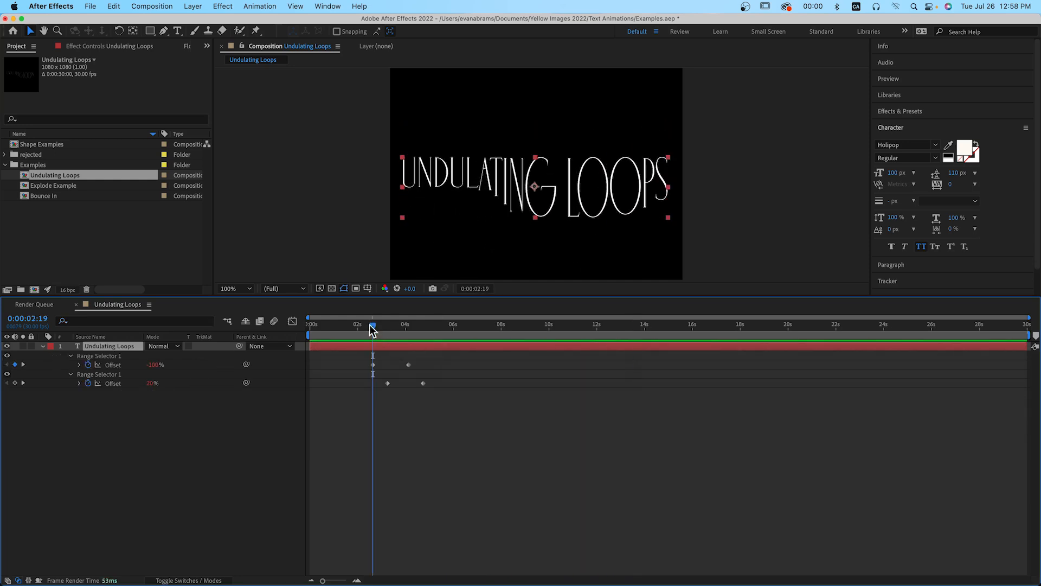
# - Lengthen both Offset keyframe spacings to about two seconds and shift Push Down's pair slightly later
pyautogui.press('k')
pyautogui.press('super+z')
pyautogui.moveTo(415, 358); pyautogui.dragTo(395, 390)
pyautogui.moveTo(405, 383)
pyautogui.mouseDown()
pyautogui.moveTo(421, 383)
pyautogui.moveTo(369, 379)
pyautogui.moveTo(392, 383)
pyautogui.mouseUp()
pyautogui.press('k')
# - Preview the retimed undulating loop several times, including a playback starting at about 0:00:04:00
pyautogui.press('space')
pyautogui.press('space')
pyautogui.press('space')
pyautogui.press('space')
pyautogui.press('space')
pyautogui.press('space')
pyautogui.press('space')
pyautogui.press('space')
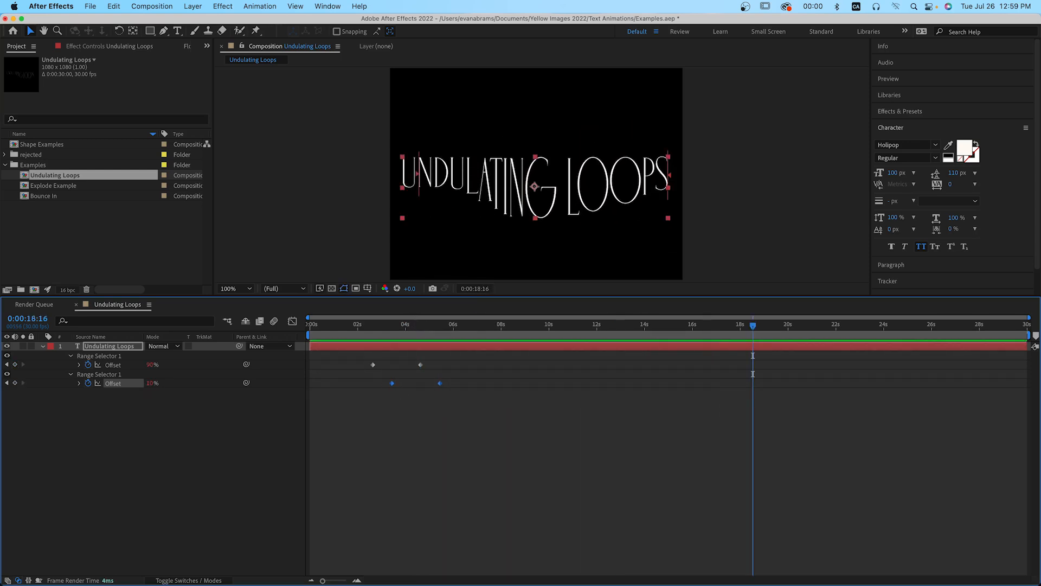
pyautogui.click(262, 558)
pyautogui.click(408, 326)
pyautogui.press('space')
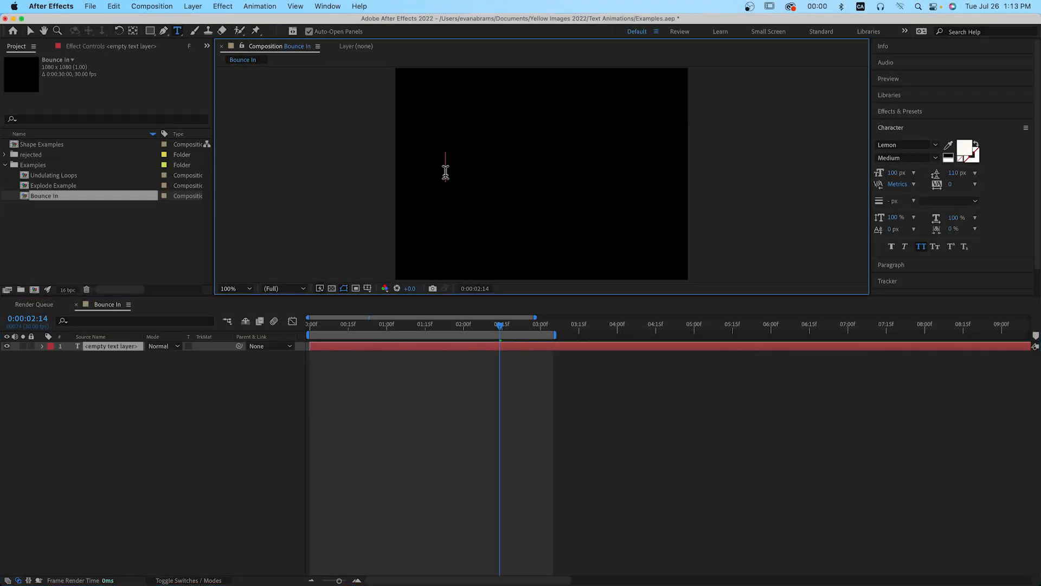
# - Enter "Bounce On..." as the text in the Bounce In composition and center it in the frame
pyautogui.write('Bounce On...')
pyautogui.press('KP_Enter')
pyautogui.press('v')
pyautogui.moveTo(445, 175); pyautogui.dragTo(537, 161)
# - Add a Scale text animator to the Bounce On... layer and include Rotation in the same animator
pyautogui.click(42, 346)
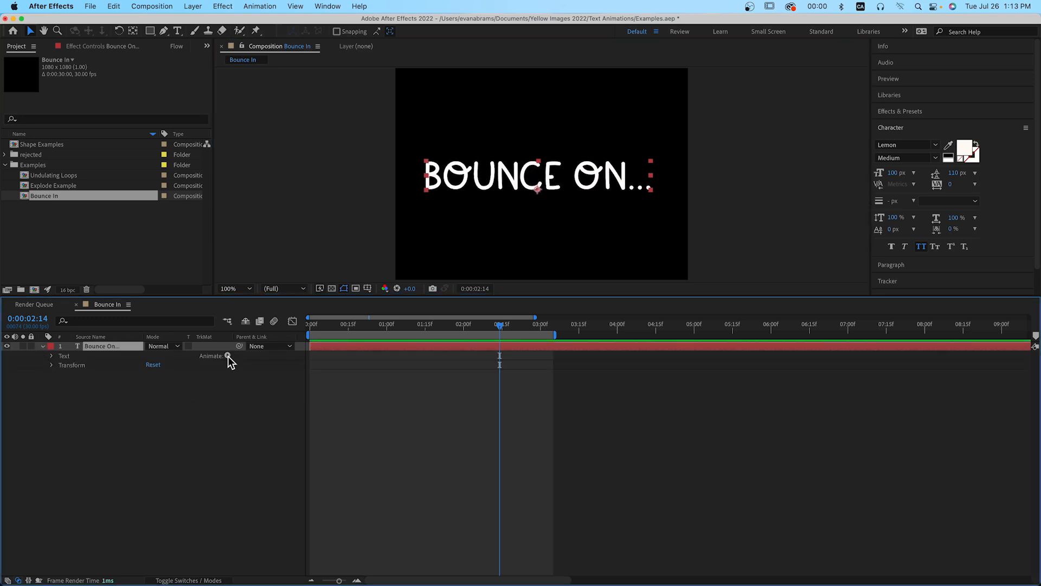
pyautogui.click(228, 356)
pyautogui.click(251, 395)
pyautogui.click(228, 395)
pyautogui.moveTo(230, 398)
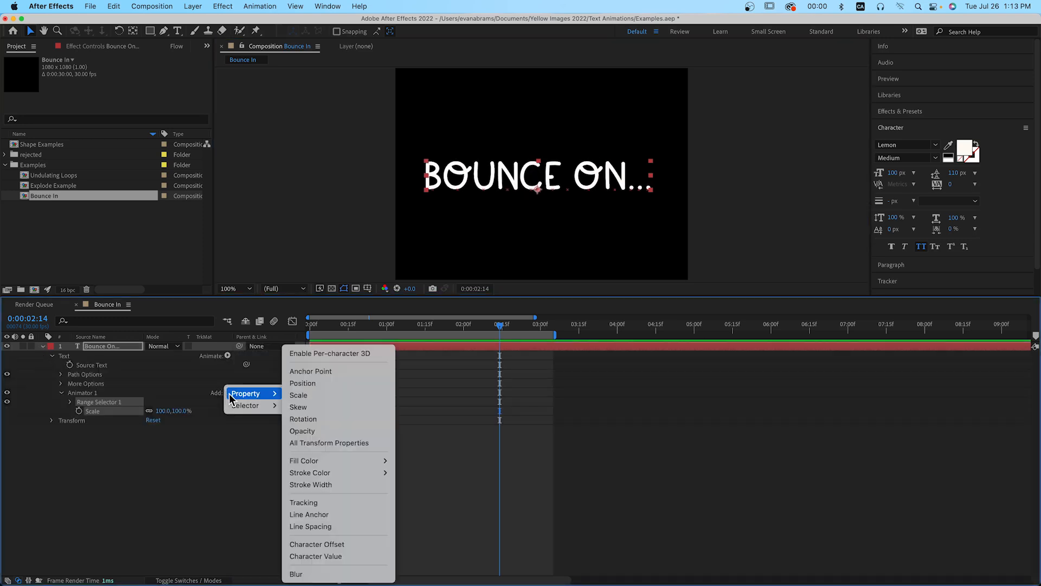
pyautogui.click(302, 419)
# - Set Animator 1's Rotation to 60° and its Scale to 0%
pyautogui.click(161, 421)
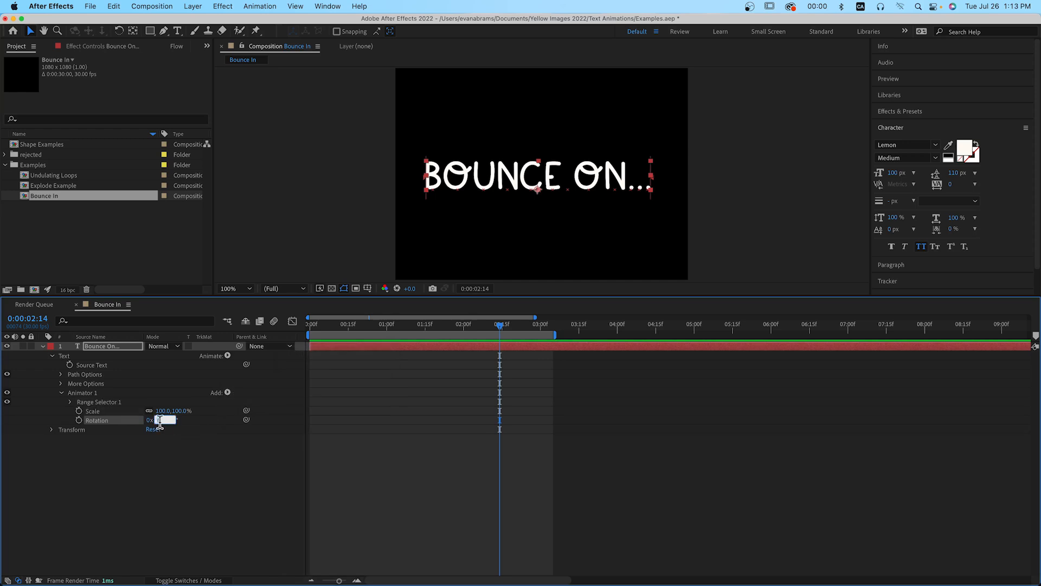
pyautogui.write('60')
pyautogui.press('Return')
pyautogui.click(162, 411)
pyautogui.write('0')
pyautogui.press('Return')
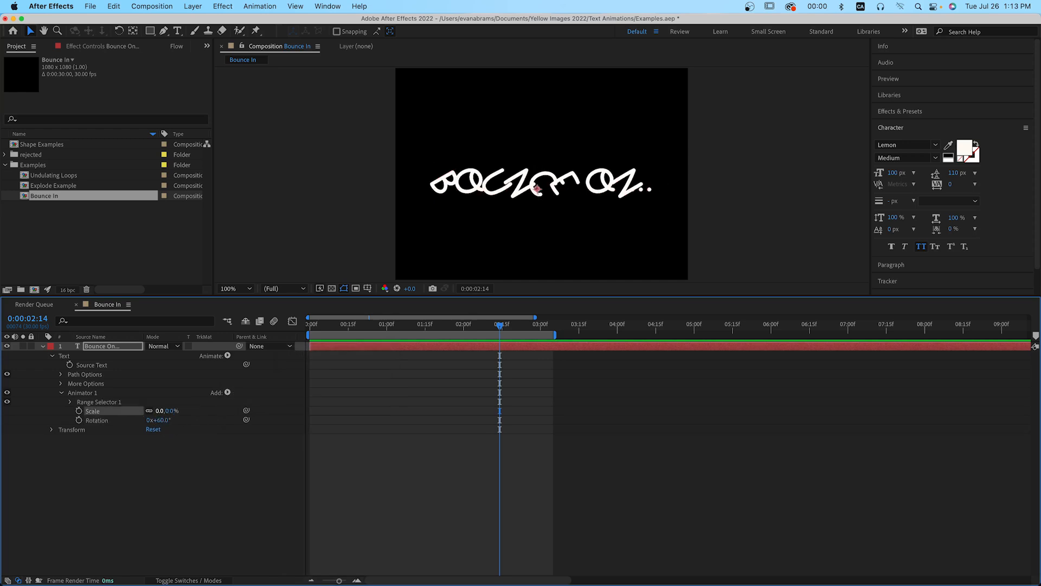
# - At 0:00:01:00, set Range Selector 1's Shape to Ramp Up and its End to 50%
pyautogui.click(71, 402)
pyautogui.click(80, 438)
pyautogui.click(170, 484)
pyautogui.click(182, 507)
pyautogui.moveTo(489, 344); pyautogui.dragTo(387, 340)
pyautogui.click(149, 420)
pyautogui.write('50')
pyautogui.press('Return')
# - Lower the Offset and keyframe it at 0:00:01:00, with a second keyframe of 100% at 0:00:02:00
pyautogui.moveTo(151, 430)
pyautogui.mouseDown()
pyautogui.moveTo(163, 429)
pyautogui.moveTo(138, 431)
pyautogui.mouseUp()
pyautogui.click(153, 428)
pyautogui.press('Return')
pyautogui.click(88, 429)
pyautogui.hotkey('shift', 'pagedown')
pyautogui.hotkey('shift', 'pagedown')
pyautogui.hotkey('shift', 'pagedown')
pyautogui.moveTo(152, 429); pyautogui.dragTo(233, 429)
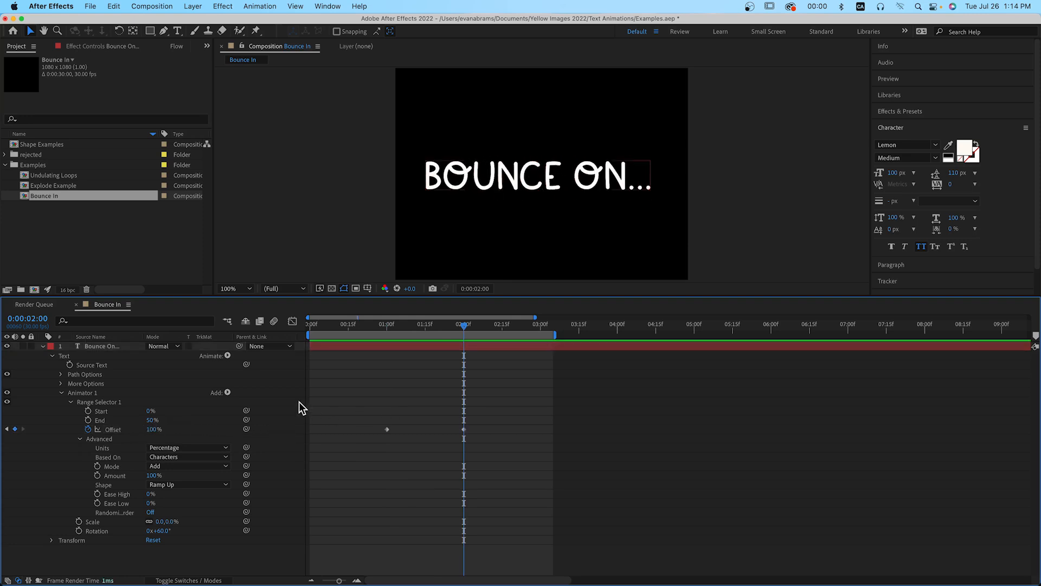
# - Set the range selector's Ease Low to 80% and preview the bounce-in animation
pyautogui.click(148, 503)
pyautogui.write('80')
pyautogui.press('Return')
pyautogui.click(356, 393)
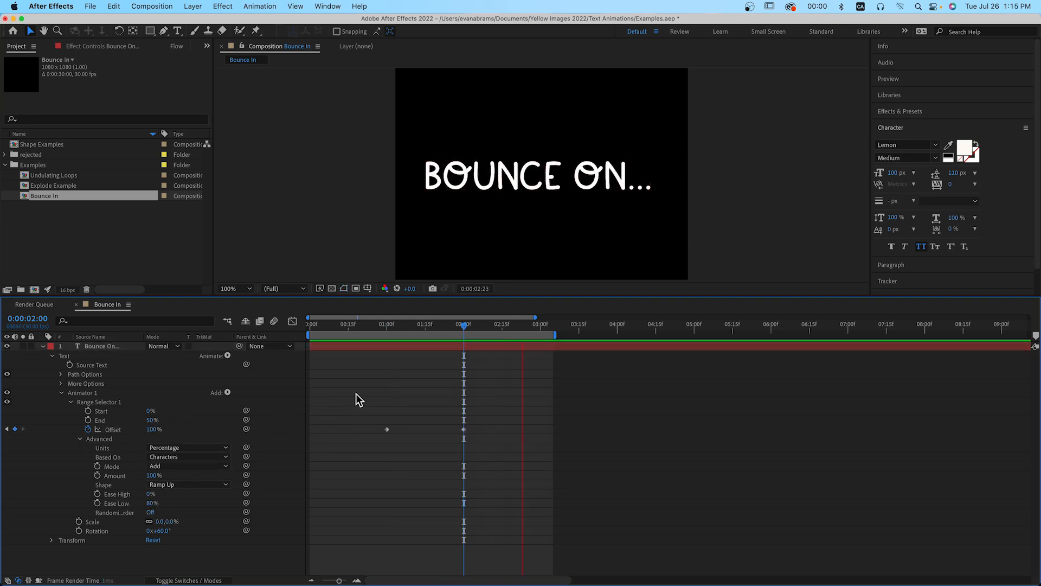
pyautogui.press('space')
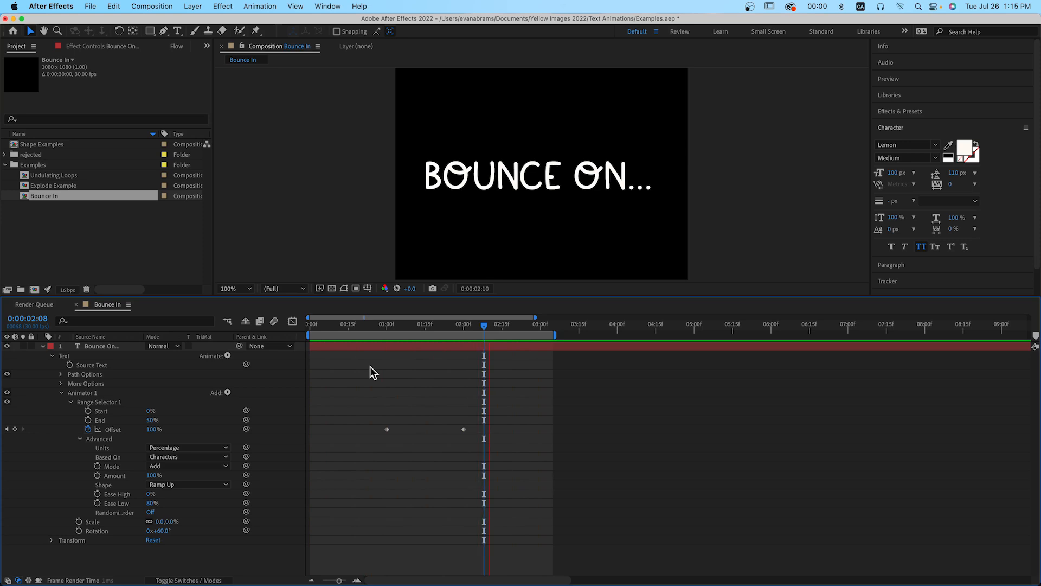
# - Show Range Selector 1's markers on the text and examine the animation at 0:00:01:21
pyautogui.click(102, 402)
pyautogui.moveTo(438, 328)
pyautogui.mouseDown()
pyautogui.moveTo(408, 331)
pyautogui.moveTo(454, 328)
pyautogui.moveTo(441, 333)
pyautogui.mouseUp()
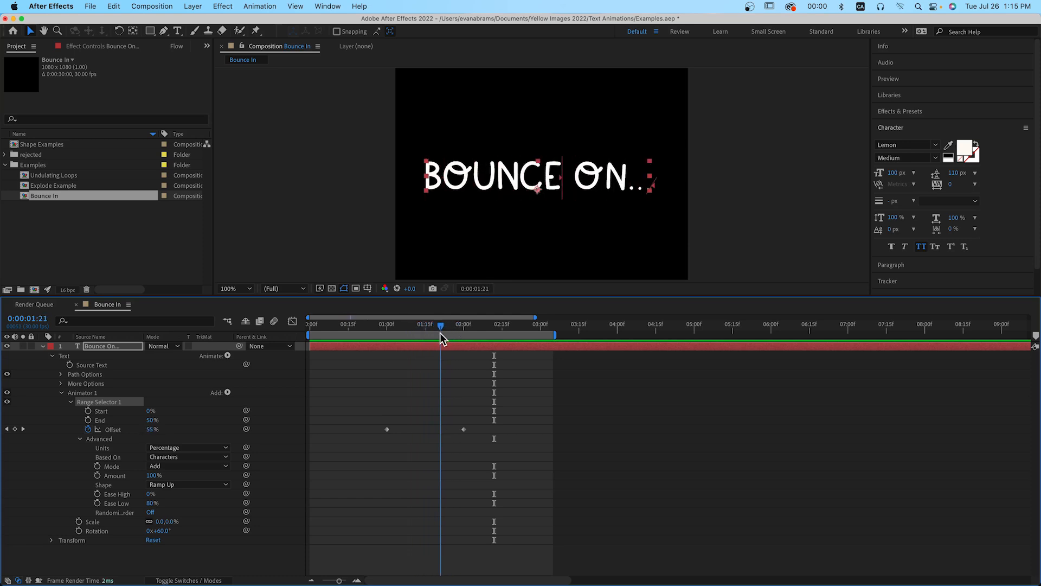
pyautogui.click(331, 402)
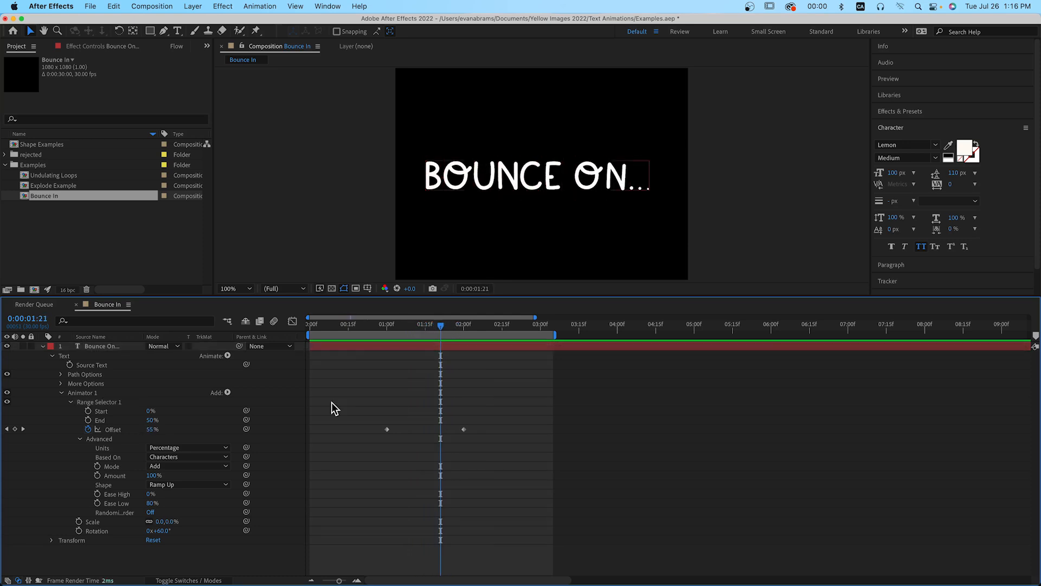
# - Duplicate Animator 1 and rename the original animator as Bring On
pyautogui.click(73, 394)
pyautogui.press('super+d')
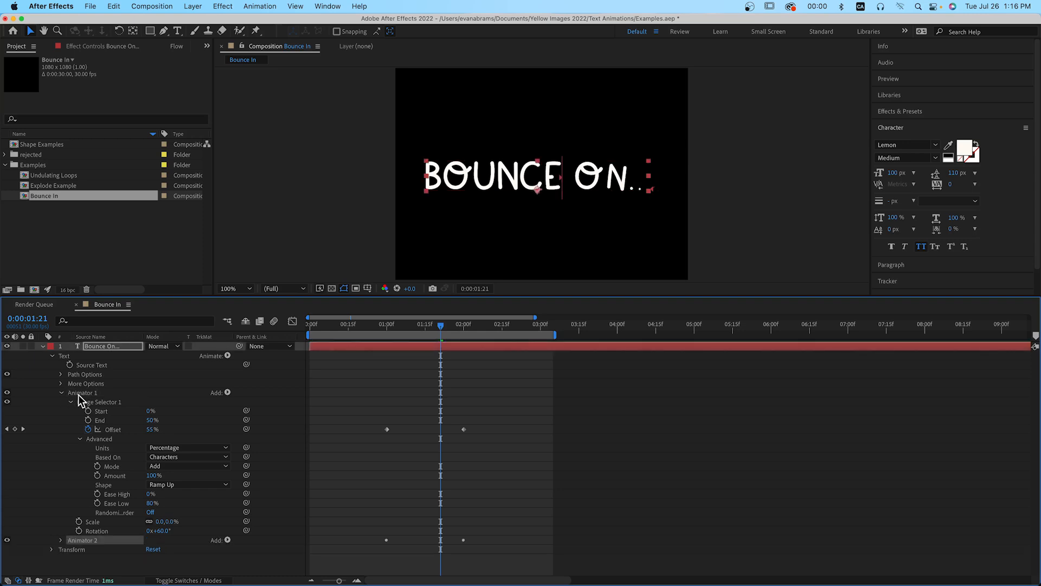
pyautogui.click(78, 395)
pyautogui.press('Return')
pyautogui.write('Bring')
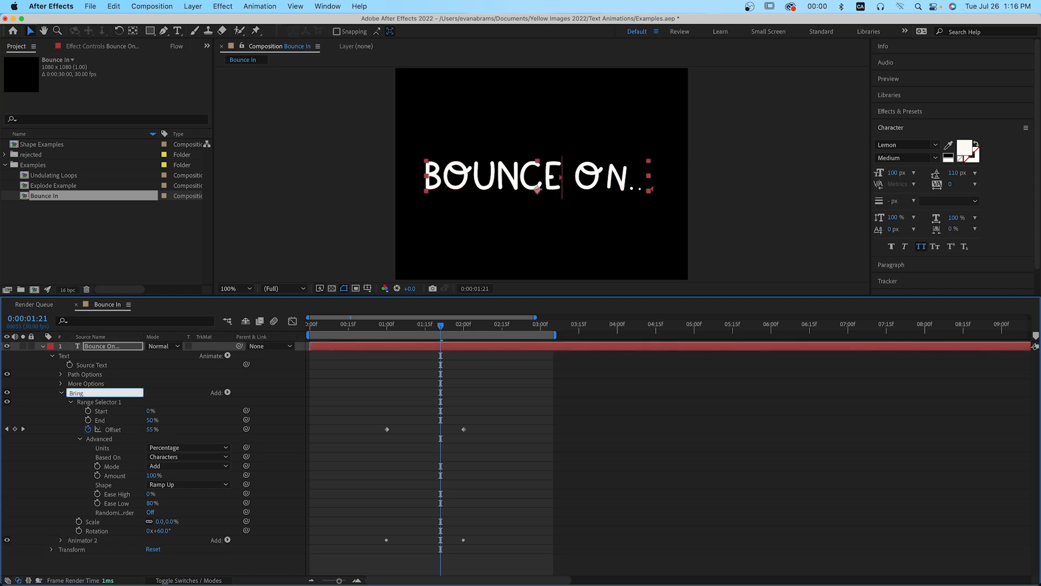
pyautogui.write(' On')
pyautogui.press('Return')
# - Collapse Bring On and rename the duplicated animator as Too Big
pyautogui.click(62, 393)
pyautogui.click(67, 401)
pyautogui.press('Return')
pyautogui.write('Too Baig')
pyautogui.press('Return')
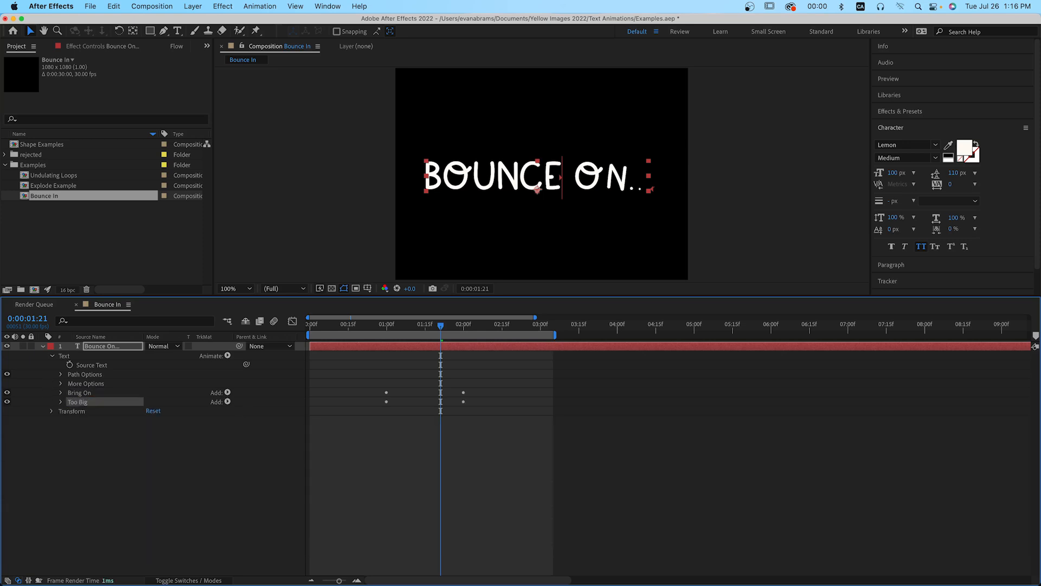
# - Set the Too Big animator's Scale to 140% and its Rotation to -20°
pyautogui.click(60, 402)
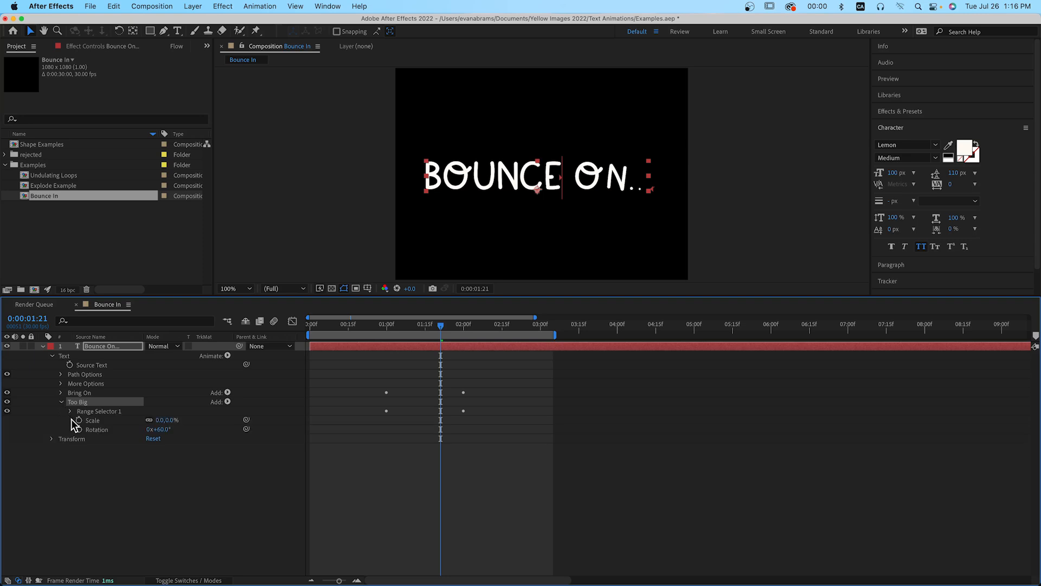
pyautogui.click(161, 420)
pyautogui.write('140')
pyautogui.press('Tab')
pyautogui.press('Tab')
pyautogui.press('Tab')
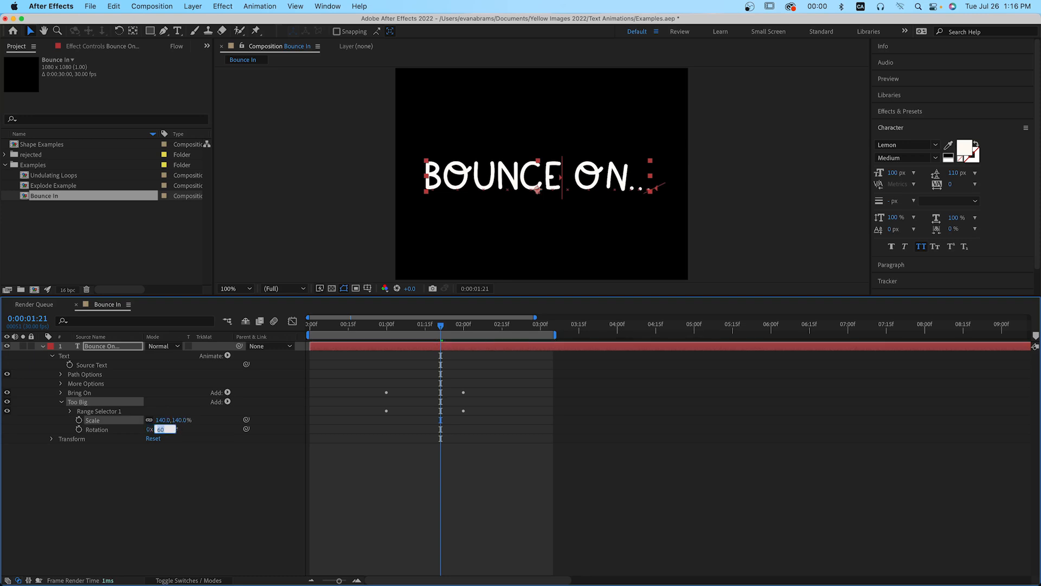
pyautogui.press('Return')
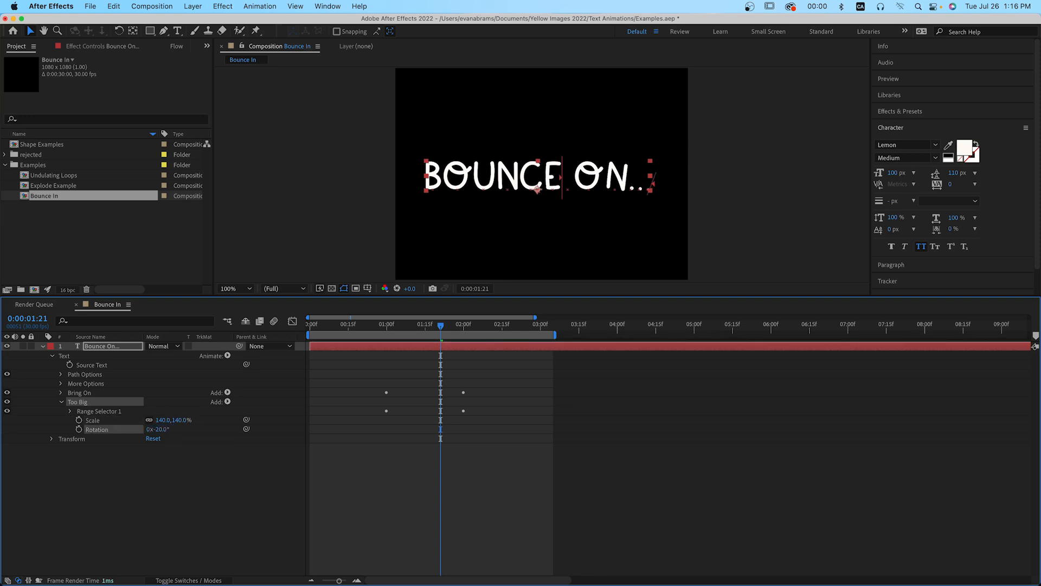
# - Reveal the keyframed Offsets, shift Too Big's pair about two frames later, and delay its last keyframe by about two more
pyautogui.click(422, 356)
pyautogui.click(423, 346)
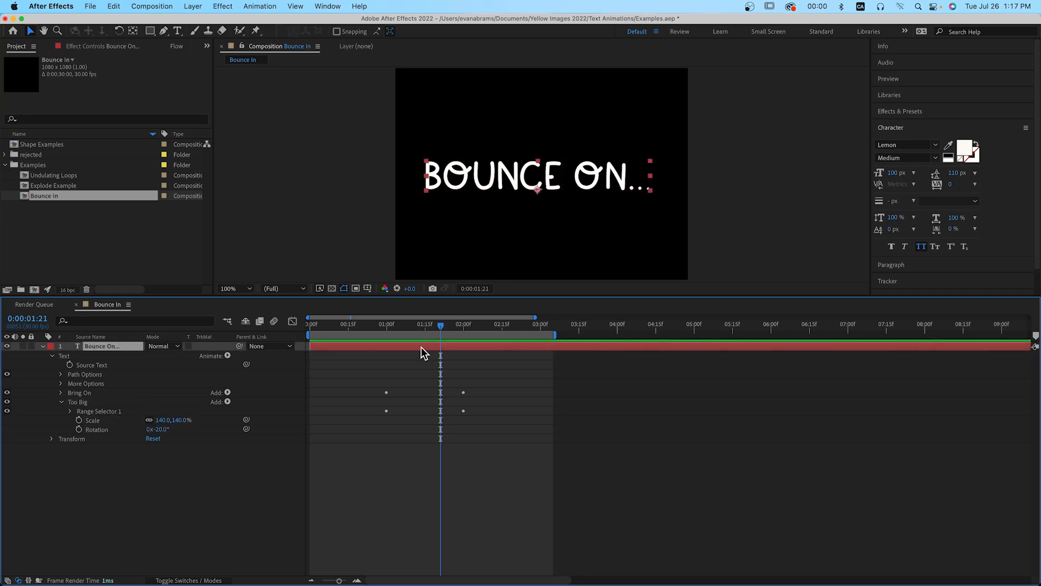
pyautogui.press('u')
pyautogui.moveTo(468, 374); pyautogui.dragTo(394, 392)
pyautogui.click(442, 394)
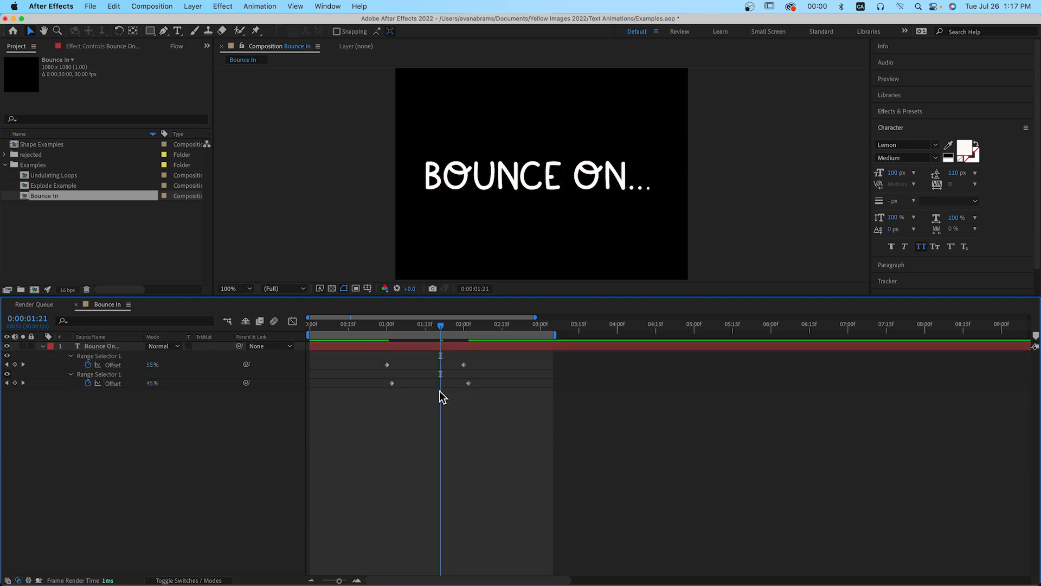
pyautogui.moveTo(468, 384); pyautogui.dragTo(474, 384)
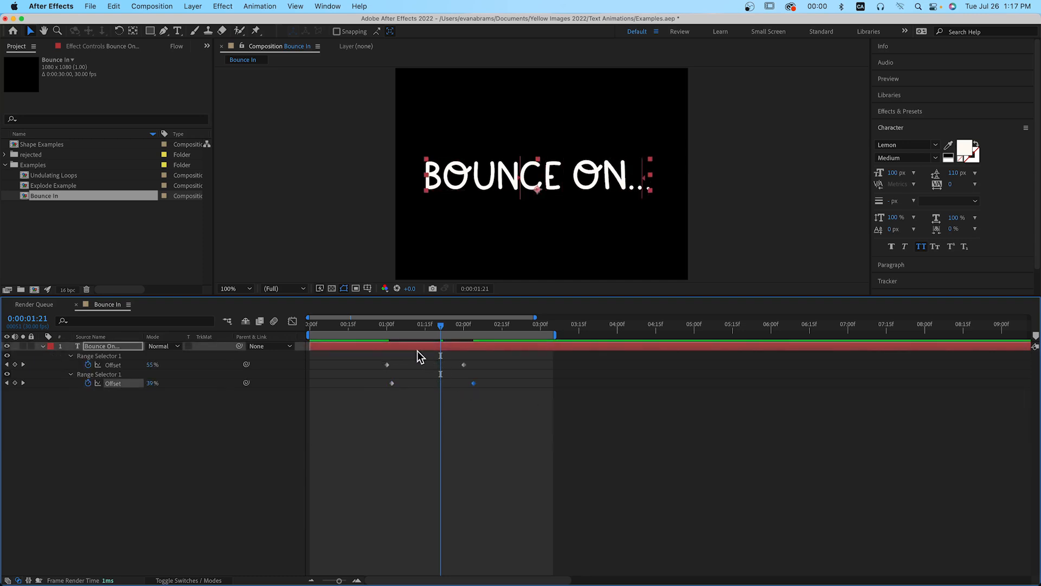
pyautogui.click(285, 429)
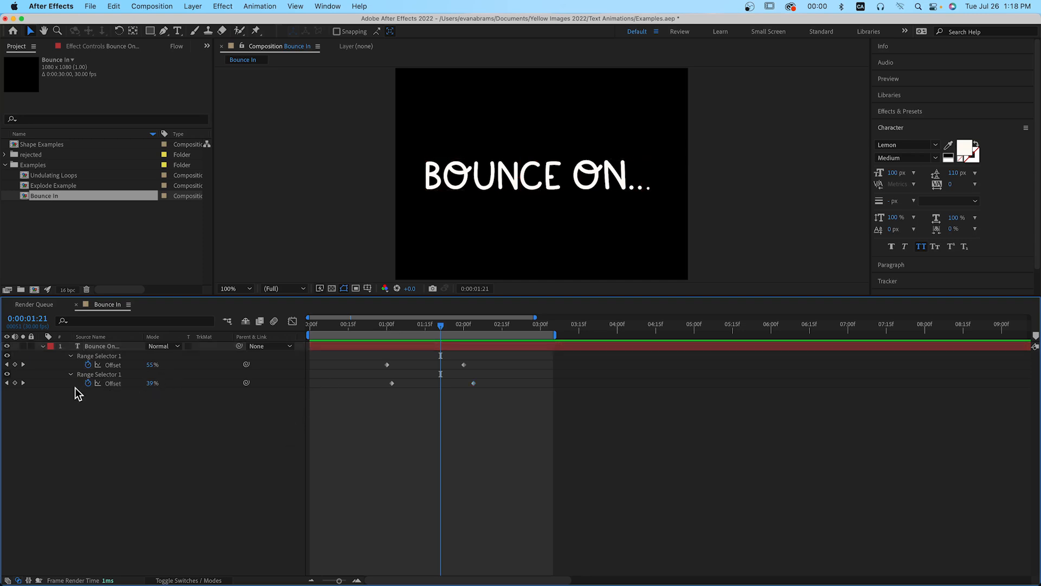
# - Set Ease High and Ease Low to 60% on Too Big's range selector and preview the animation
pyautogui.click(71, 373)
pyautogui.click(81, 411)
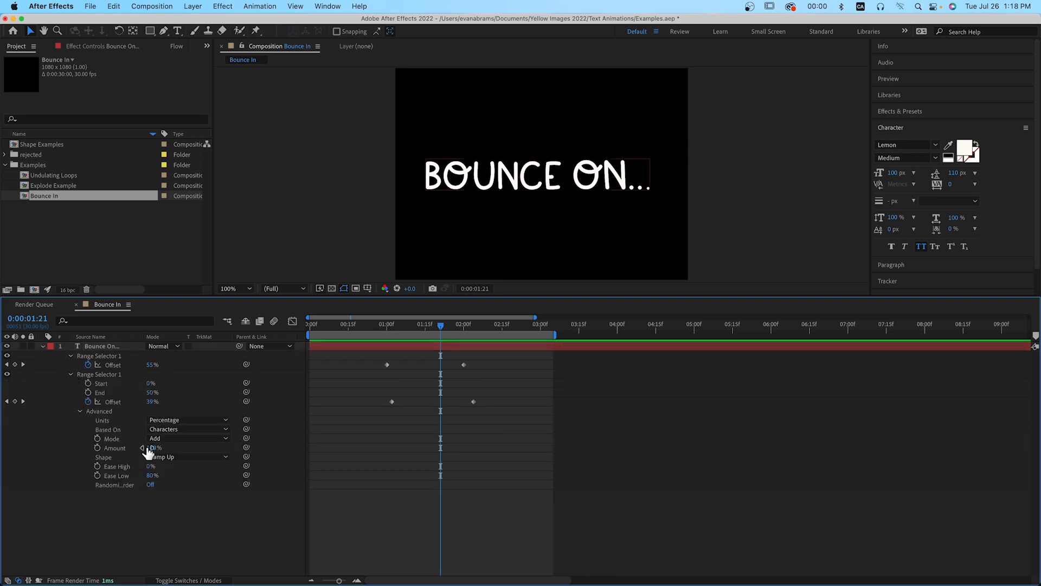
pyautogui.click(150, 468)
pyautogui.write('60')
pyautogui.press('Tab')
pyautogui.write('60')
pyautogui.press('Return')
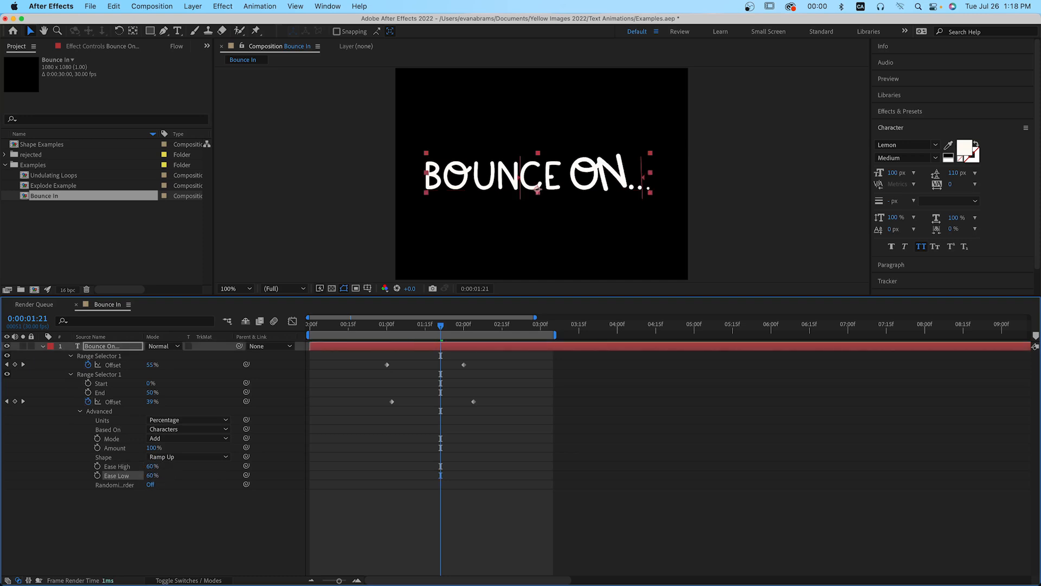
pyautogui.click(338, 483)
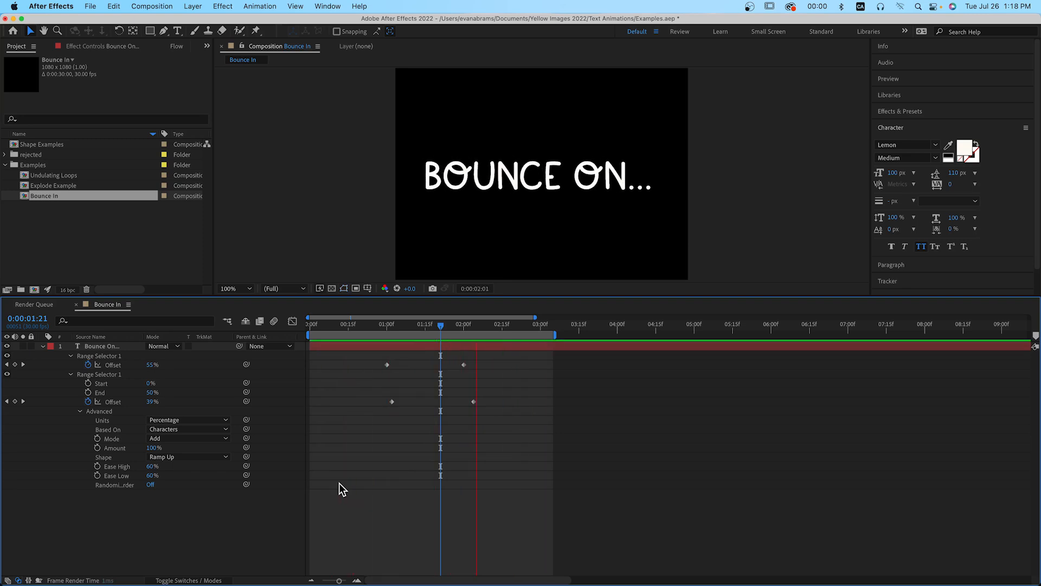
pyautogui.press('space')
# - Show the Bounce On... layer's full text properties with the Bring On and Too Big animators collapsed
pyautogui.click(100, 346)
pyautogui.click(43, 346)
pyautogui.click(44, 346)
pyautogui.click(61, 400)
pyautogui.click(60, 402)
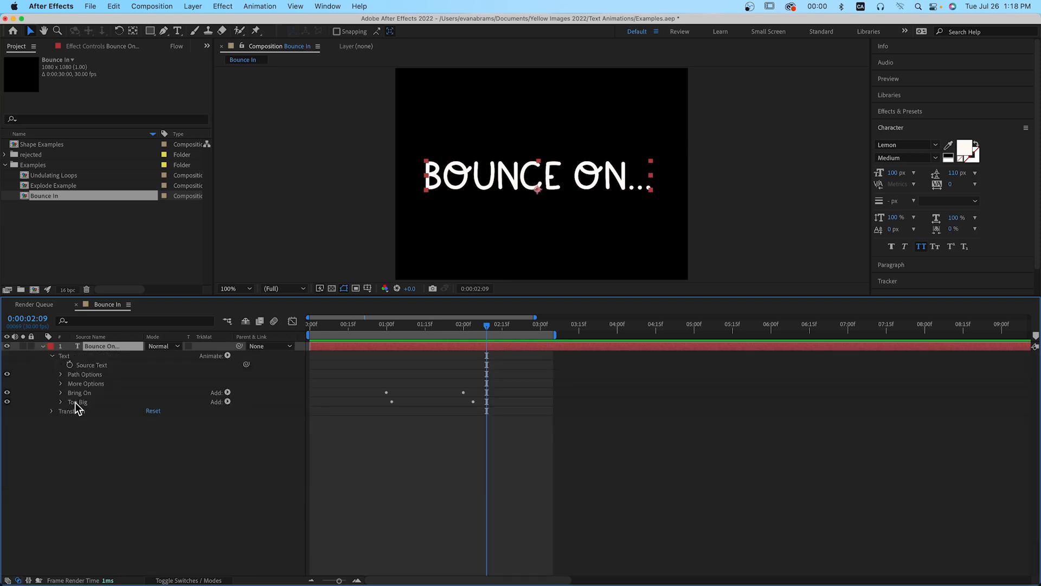
# - Duplicate the Too Big animator and set the copy's Scale to 80% and Rotation to 10°
pyautogui.click(76, 410)
pyautogui.click(62, 410)
pyautogui.click(163, 429)
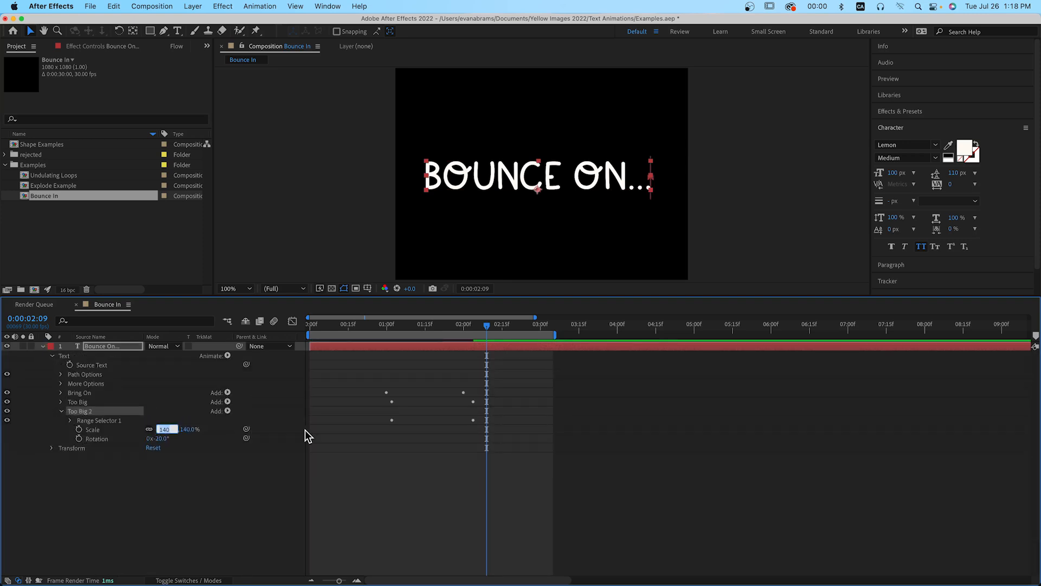
pyautogui.write('80')
pyautogui.press('Tab')
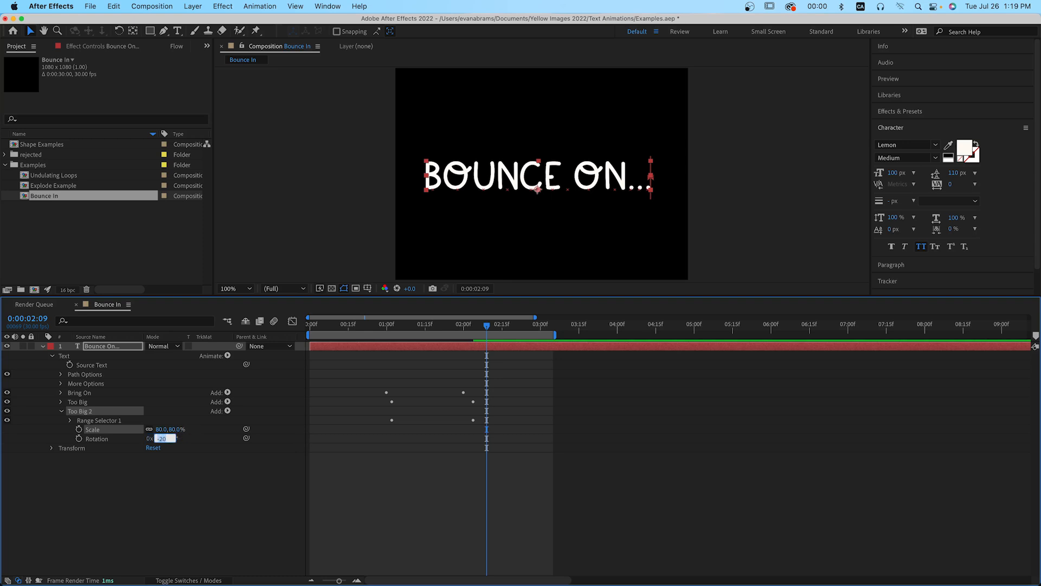
pyautogui.write('10')
pyautogui.press('Return')
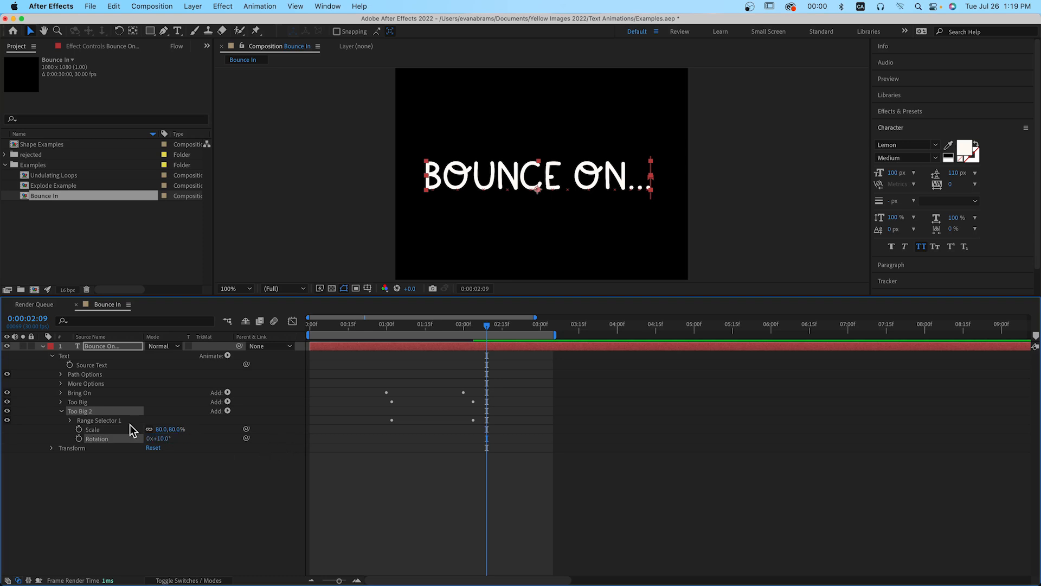
# - Rename the duplicated animator as Too small
pyautogui.click(87, 411)
pyautogui.press('Return')
pyautogui.write('Too small')
pyautogui.press('Return')
# - Shift Too small's Offset keyframes about two frames later and delay its last keyframe by about two more
pyautogui.click(70, 420)
pyautogui.click(118, 448)
pyautogui.press('super+Right')
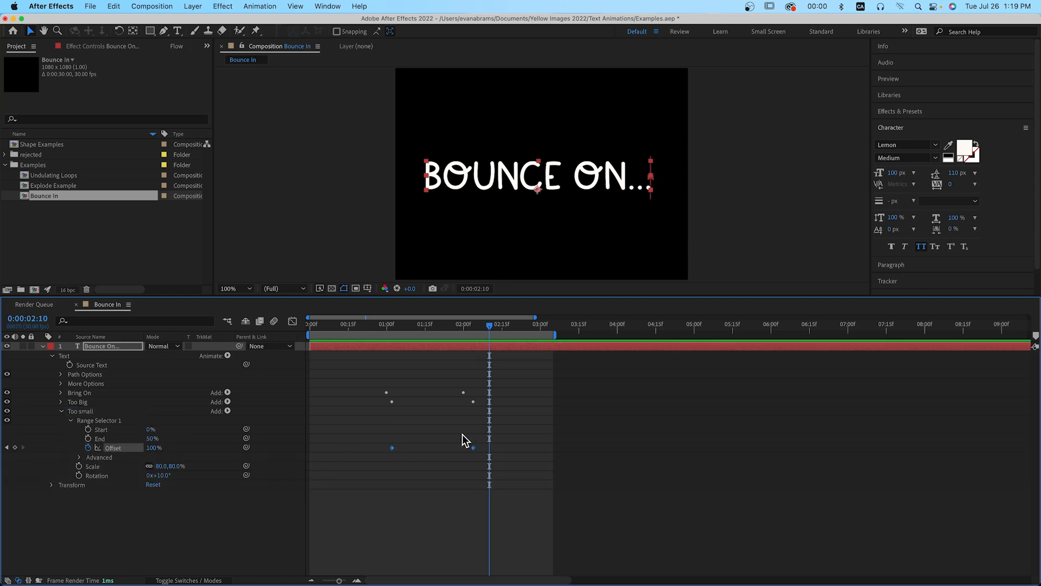
pyautogui.hotkey('alt', 'Right')
pyautogui.hotkey('alt', 'Right')
pyautogui.moveTo(462, 434); pyautogui.dragTo(511, 467)
pyautogui.hotkey('alt', 'Right')
# - Set Ease High and Ease Low to 50% on Too small's range selector and preview the animation
pyautogui.click(79, 458)
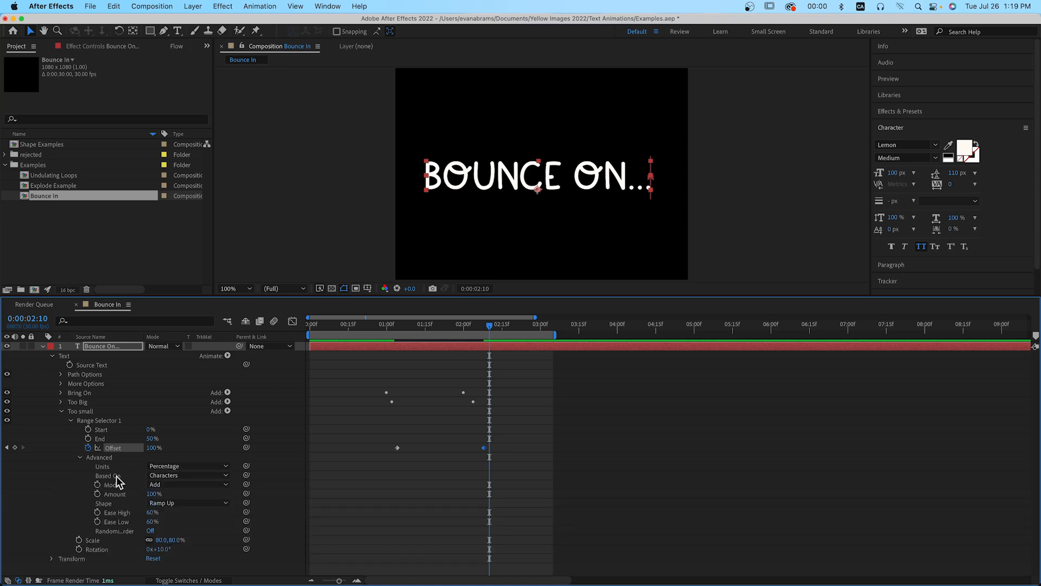
pyautogui.click(151, 513)
pyautogui.write('50')
pyautogui.press('Tab')
pyautogui.write('50')
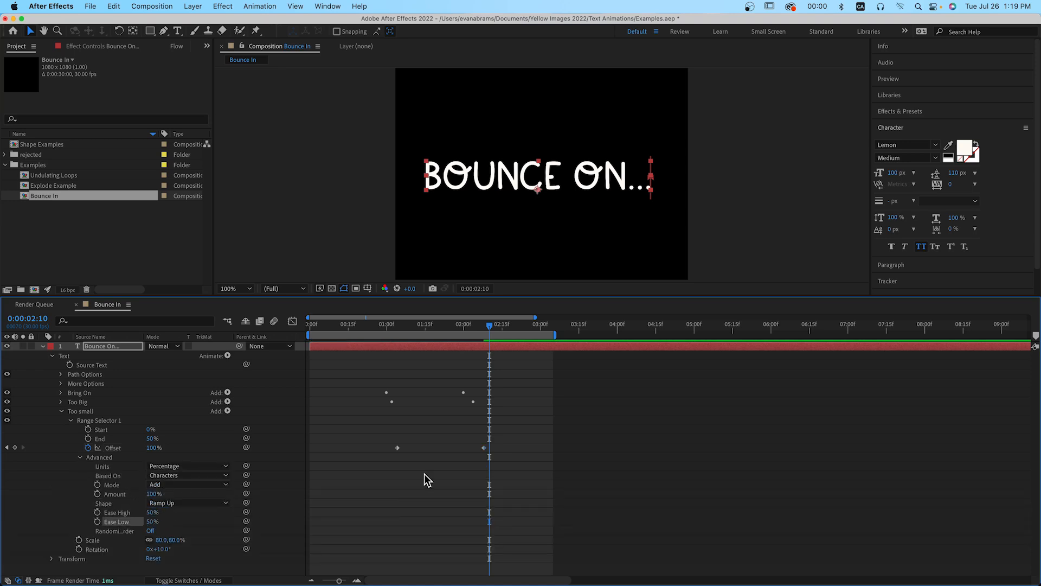
pyautogui.click(424, 473)
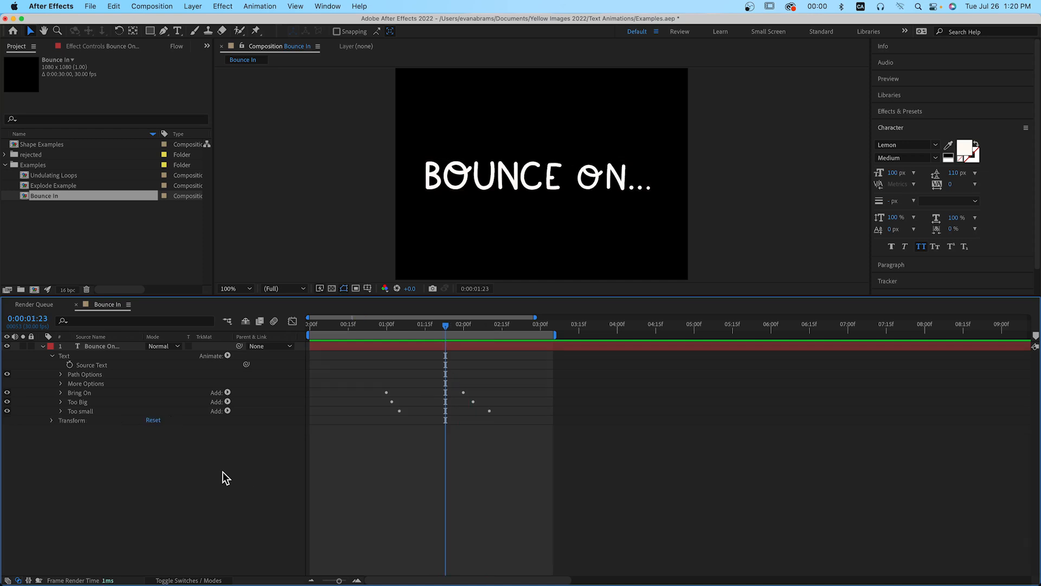
# - Duplicate the Too small animator and name the copy "too big again"
pyautogui.click(87, 411)
pyautogui.hotkey('ctrl', 'd')
pyautogui.press('Return')
pyautogui.write('too big again')
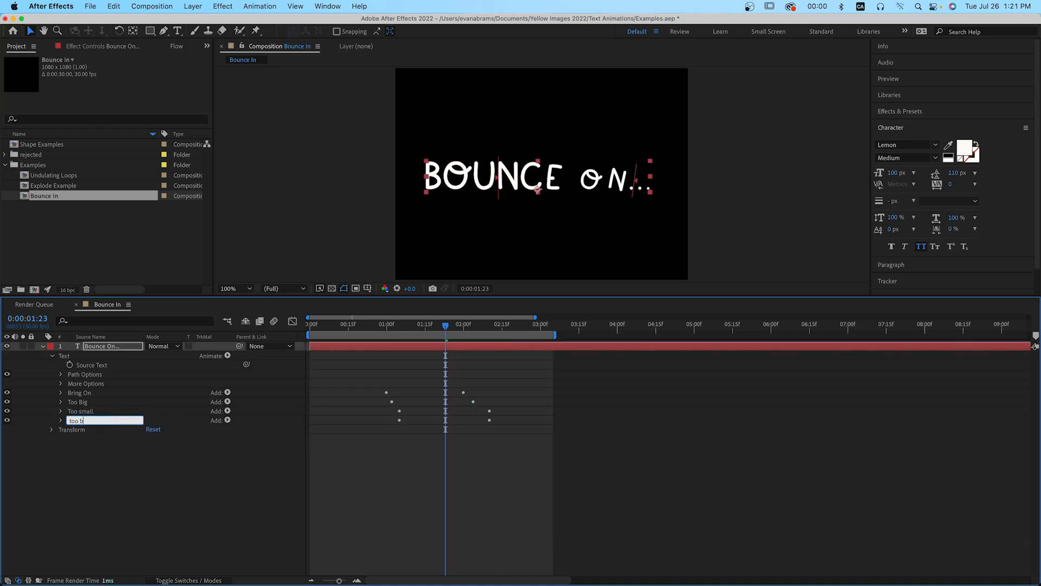
# - Set the too big again animator's Scale to 110% and its Rotation to -5°
pyautogui.click(60, 421)
pyautogui.click(162, 439)
pyautogui.write('110')
pyautogui.press('Tab')
pyautogui.press('Tab')
pyautogui.press('Tab')
pyautogui.write('-5')
pyautogui.press('Return')
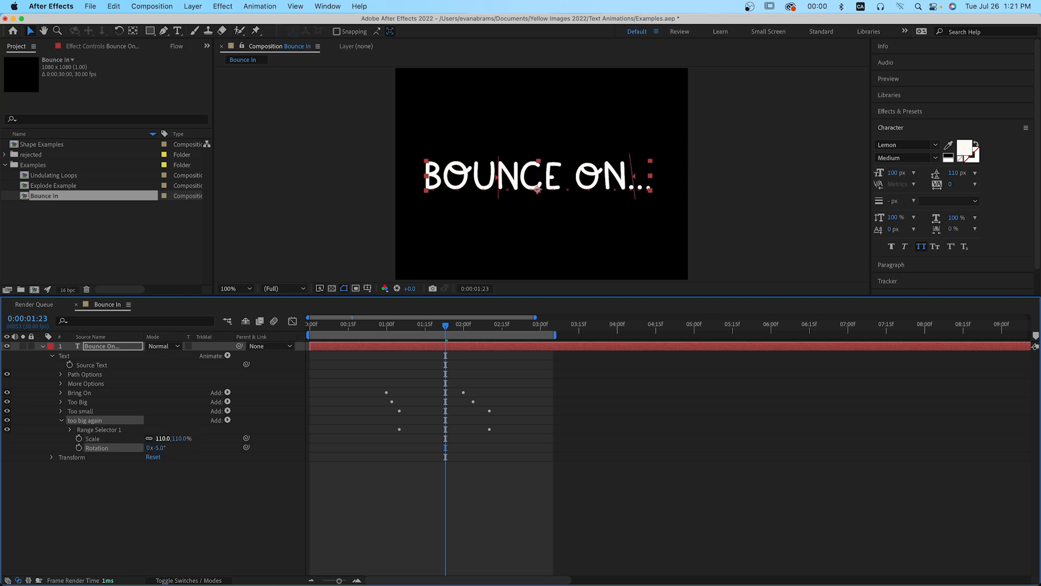
# - Set Ease High and Ease Low to 40% on too big again's range selector
pyautogui.click(69, 429)
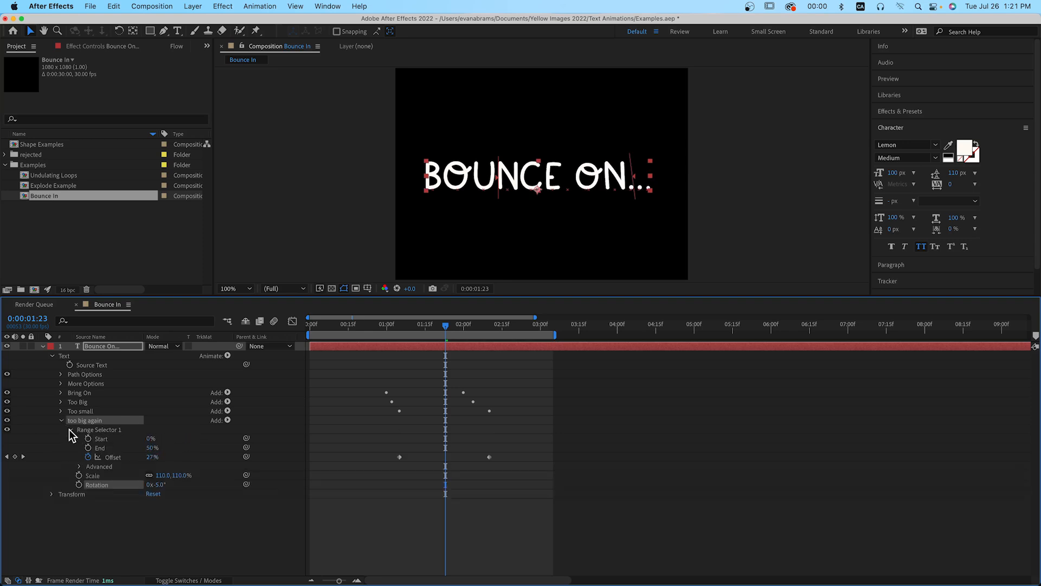
pyautogui.click(80, 466)
pyautogui.click(153, 521)
pyautogui.write('40')
pyautogui.press('Return')
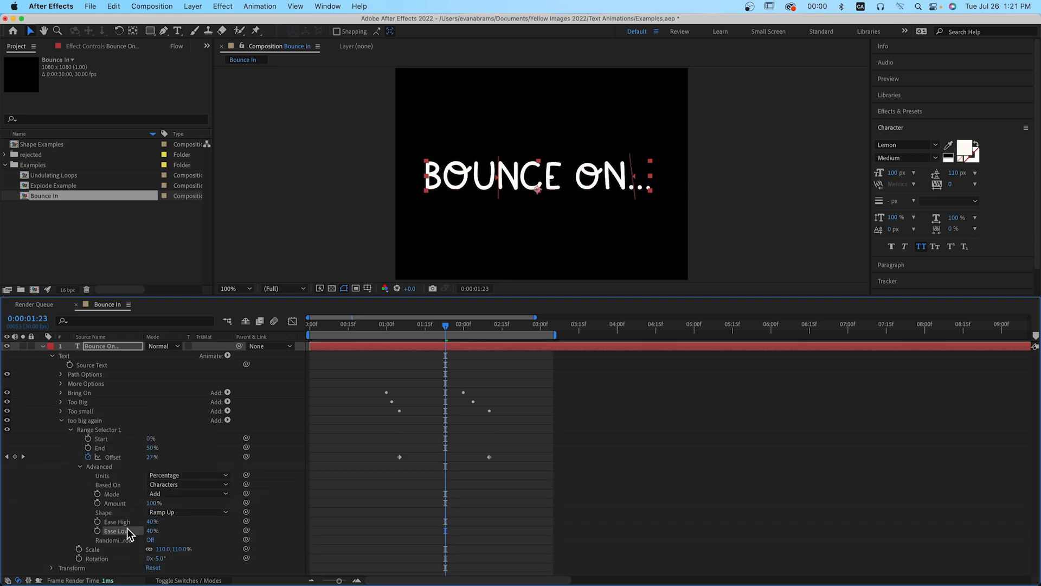
# - Reveal the keyframed Offsets, move too big again's last keyframe about four frames later, and preview the animation
pyautogui.click(396, 429)
pyautogui.press('u')
pyautogui.moveTo(498, 396); pyautogui.dragTo(493, 428)
pyautogui.moveTo(489, 420); pyautogui.dragTo(500, 420)
pyautogui.press('space')
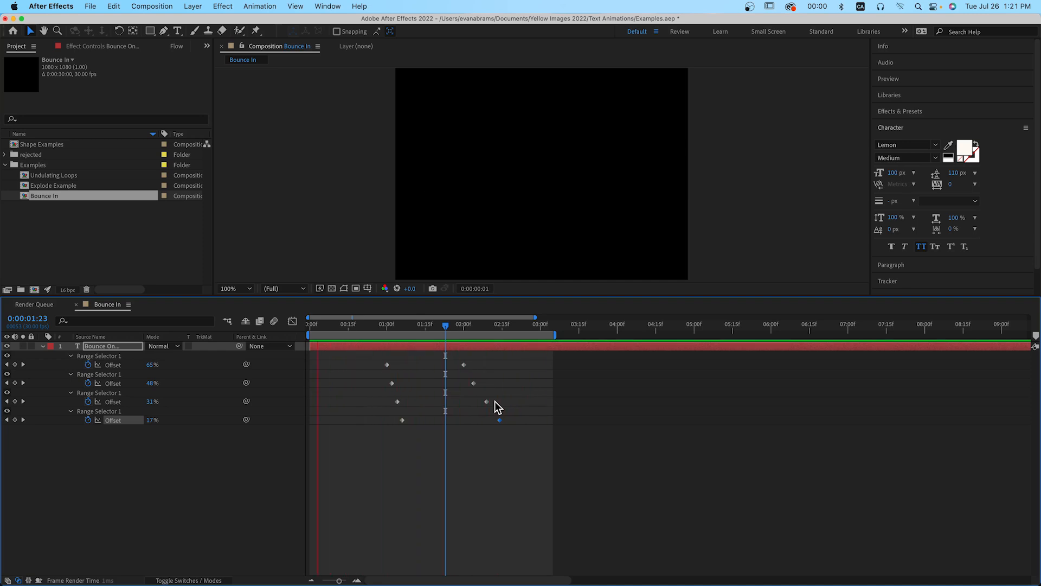
pyautogui.press('space')
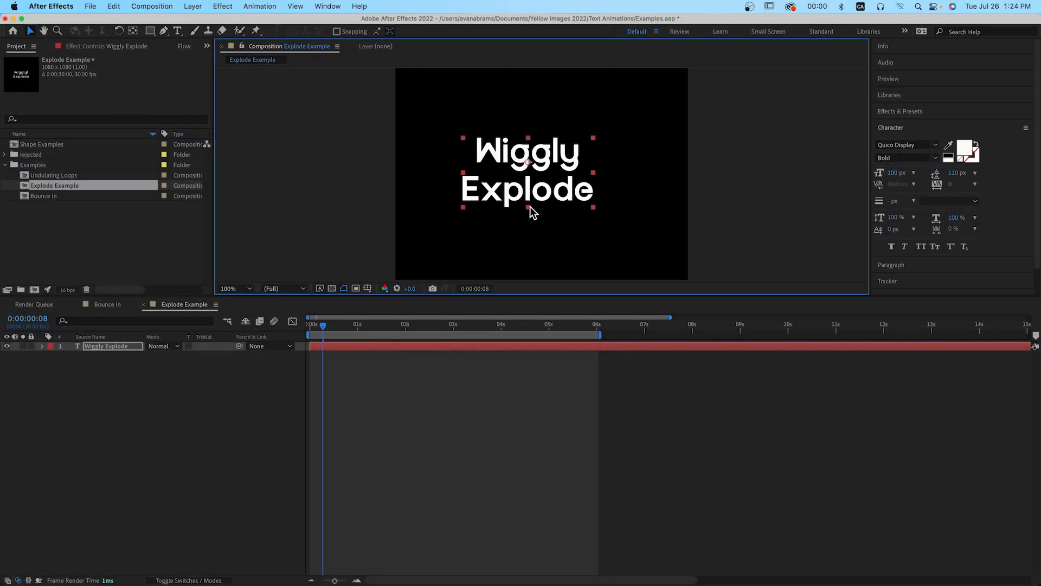
# - Add a Position animator to the Wiggly Explode text layer and set its Position to about 130, 104
pyautogui.click(42, 346)
pyautogui.click(228, 356)
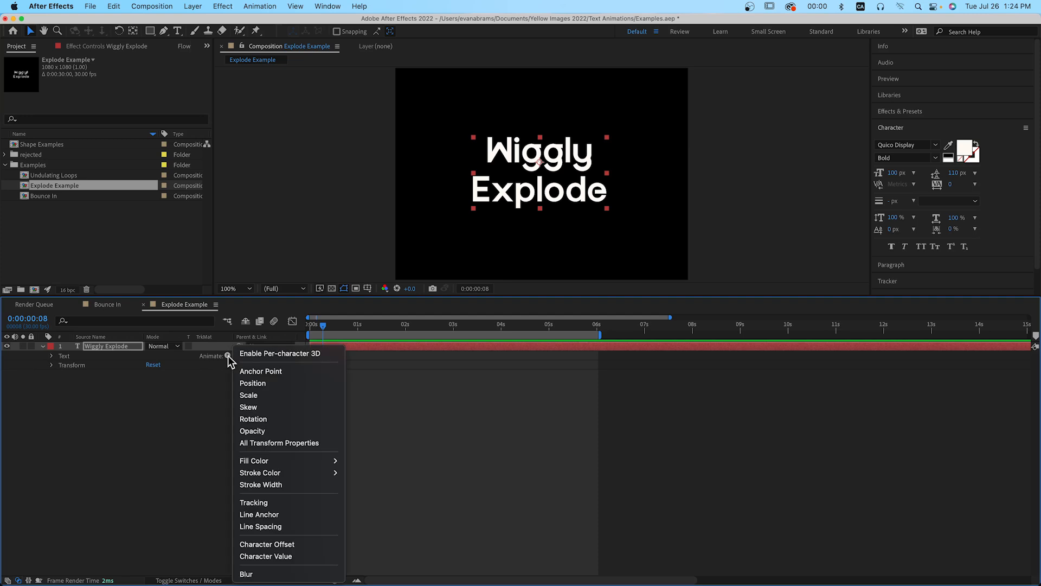
pyautogui.click(249, 383)
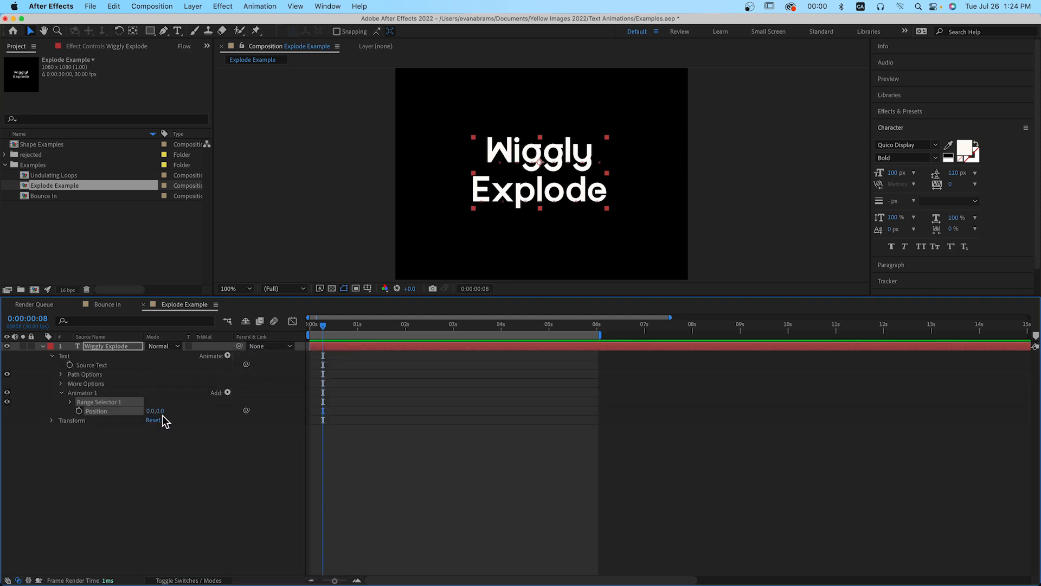
pyautogui.moveTo(150, 410); pyautogui.dragTo(193, 409)
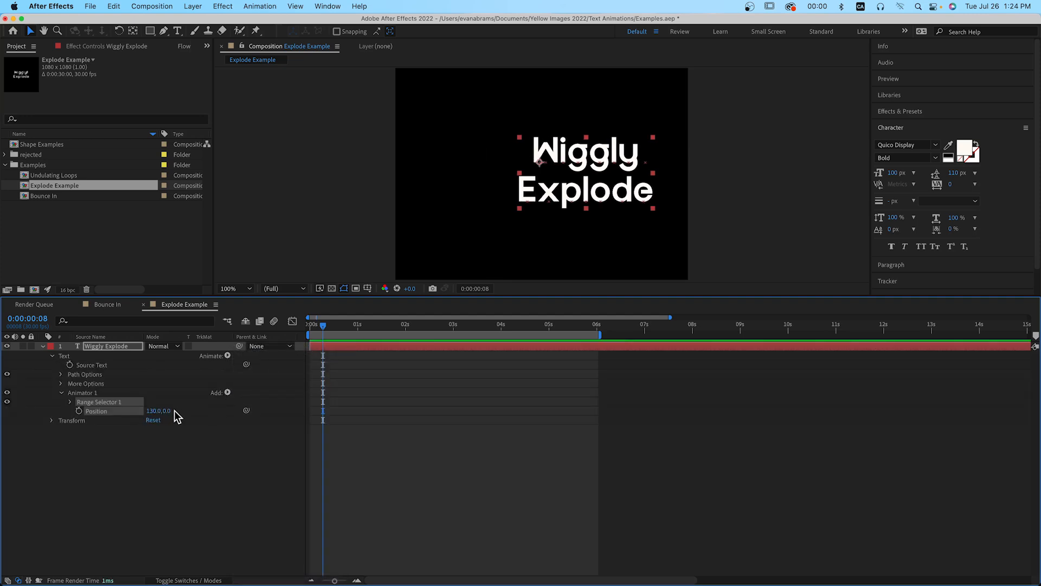
pyautogui.moveTo(166, 411); pyautogui.dragTo(221, 413)
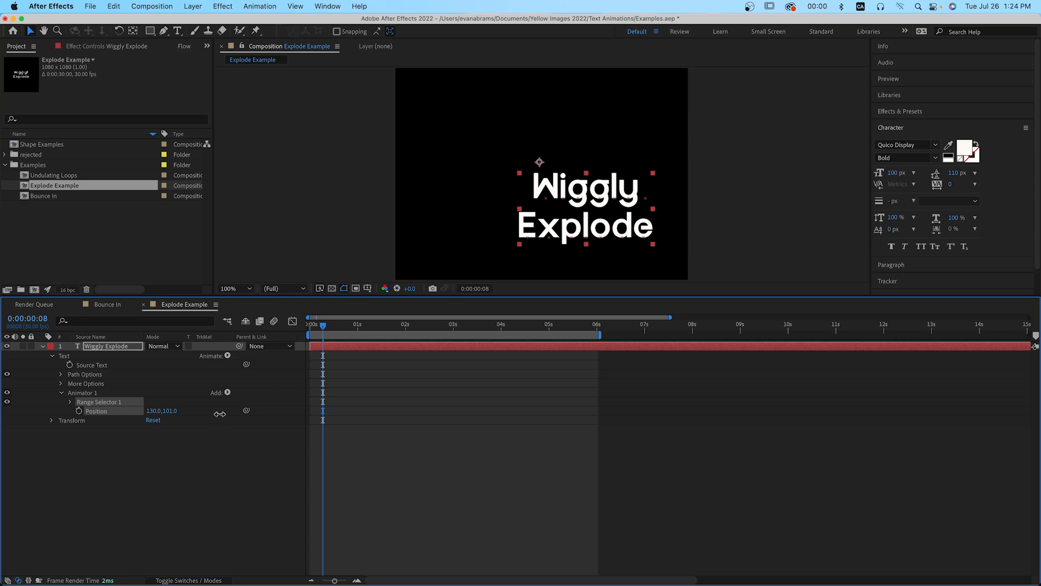
# - Add a Rotation property to Animator 1 and set it to 180°
pyautogui.click(228, 392)
pyautogui.moveTo(249, 393)
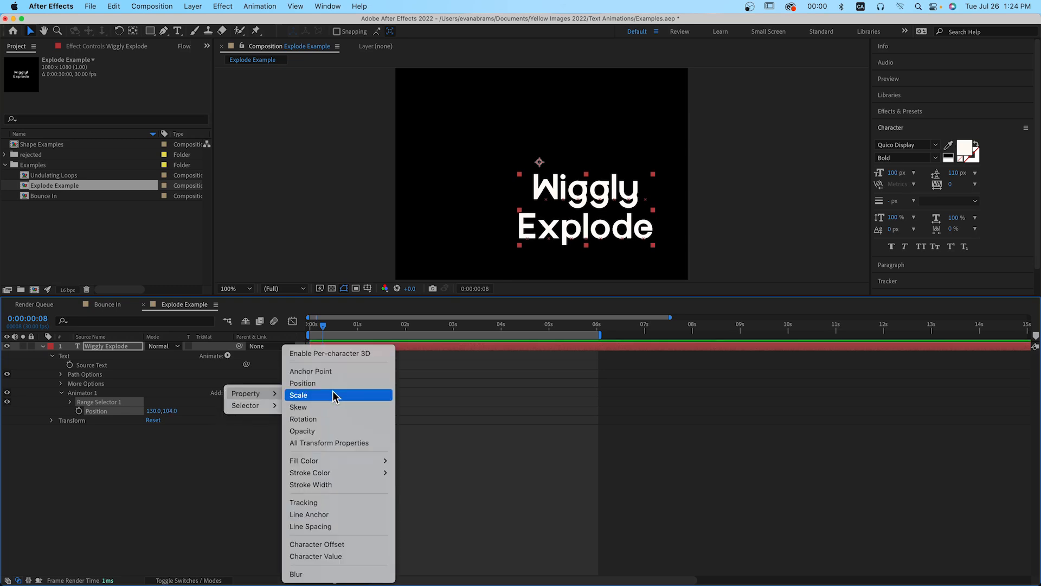
pyautogui.click(317, 419)
pyautogui.click(163, 421)
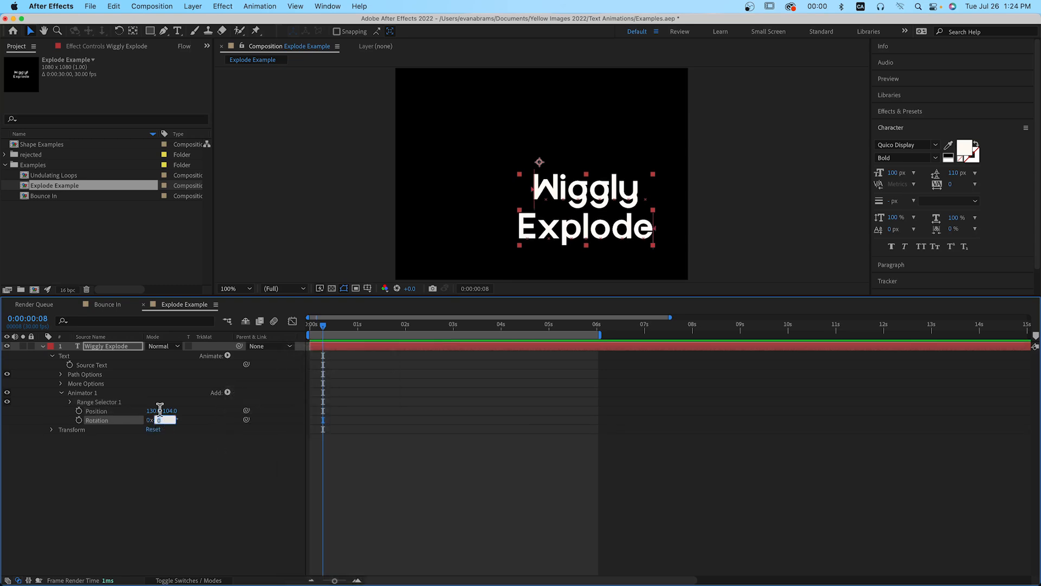
pyautogui.write('180')
pyautogui.press('Return')
pyautogui.click(217, 460)
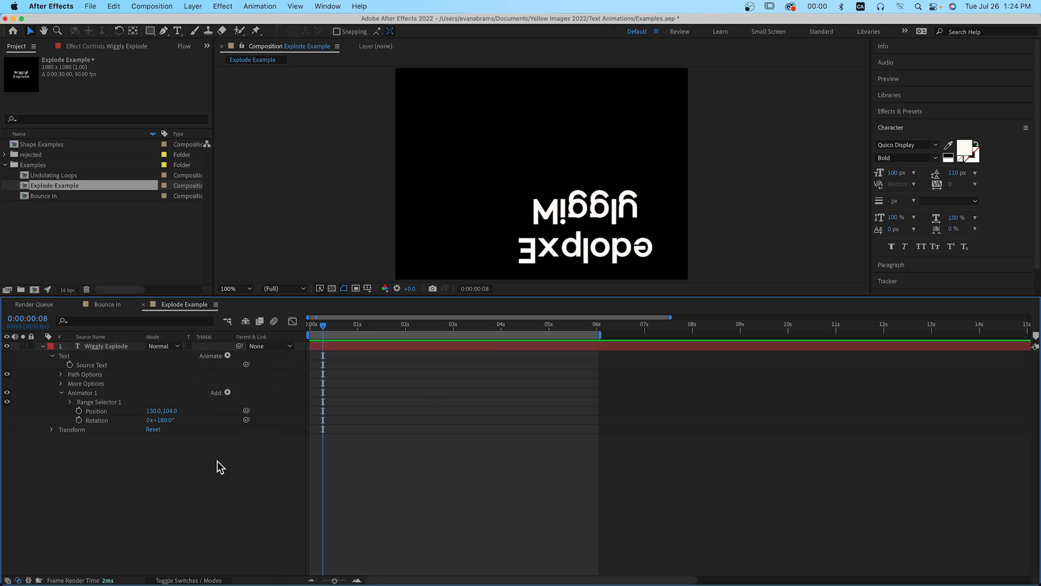
# - Add a Wiggly selector to Animator 1 and show its settings
pyautogui.click(229, 390)
pyautogui.moveTo(231, 410)
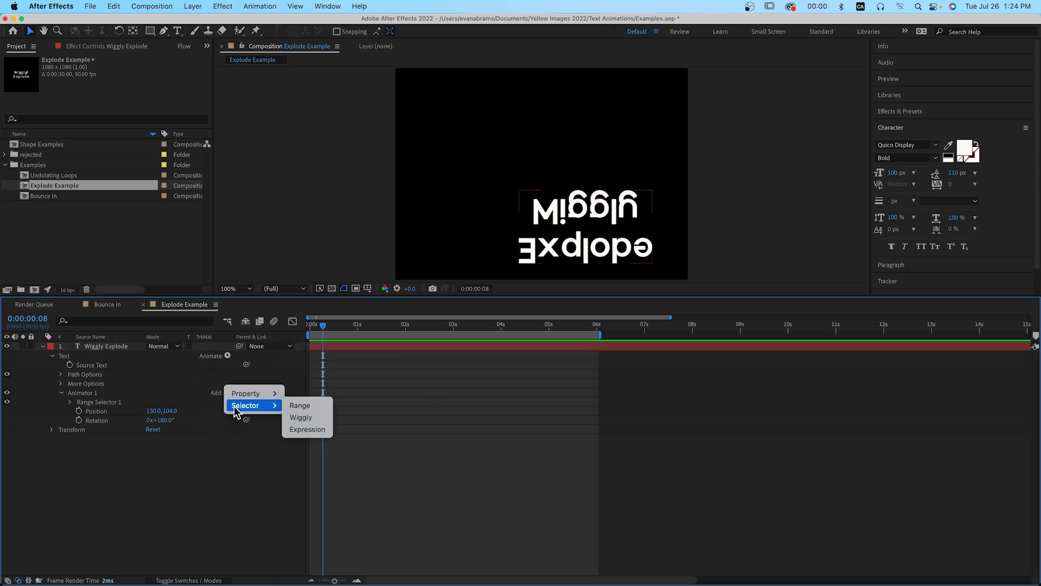
pyautogui.click(328, 419)
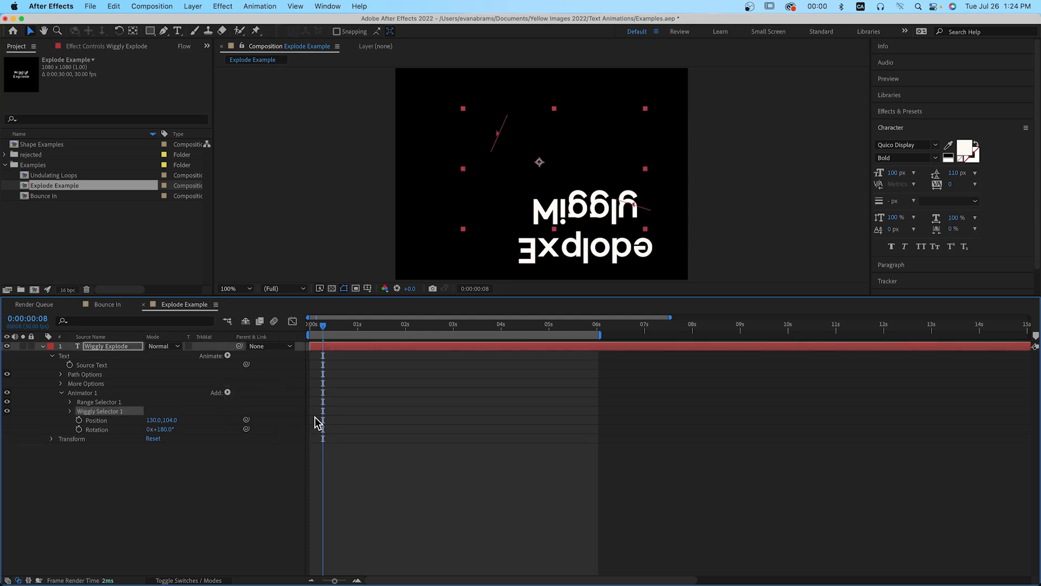
pyautogui.click(118, 418)
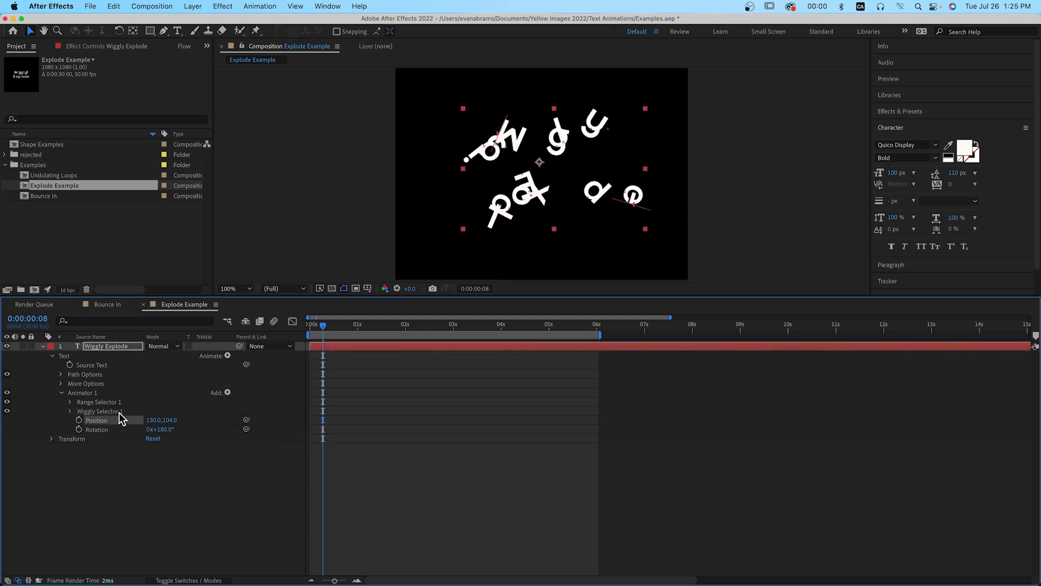
pyautogui.click(119, 411)
pyautogui.click(69, 411)
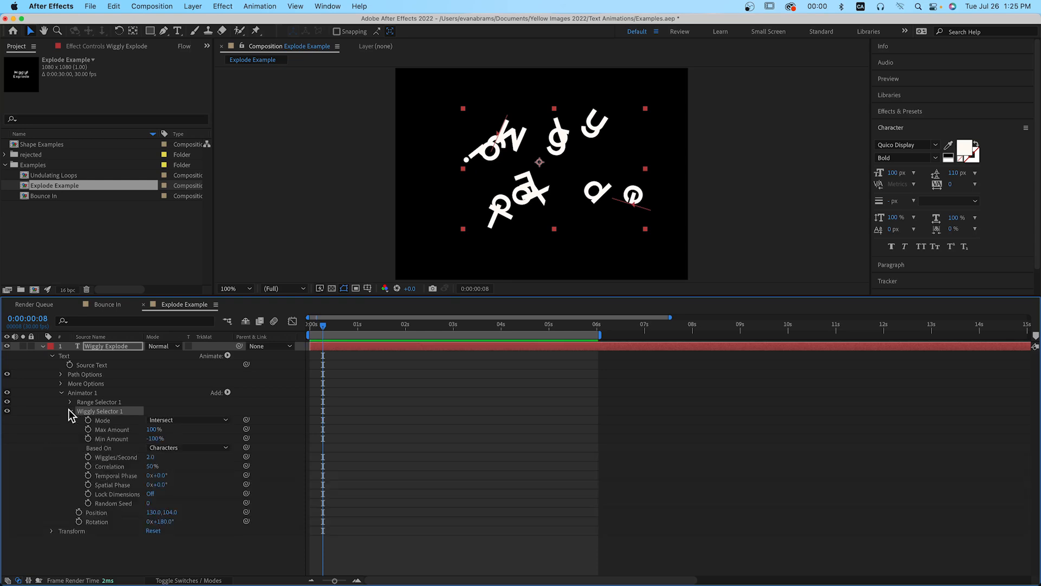
# - Examine the Wiggly Selector's Max Amount and Min Amount and preview the wiggling text
pyautogui.click(118, 429)
pyautogui.keyDown('shift'); pyautogui.click(116, 437); pyautogui.keyUp('shift')
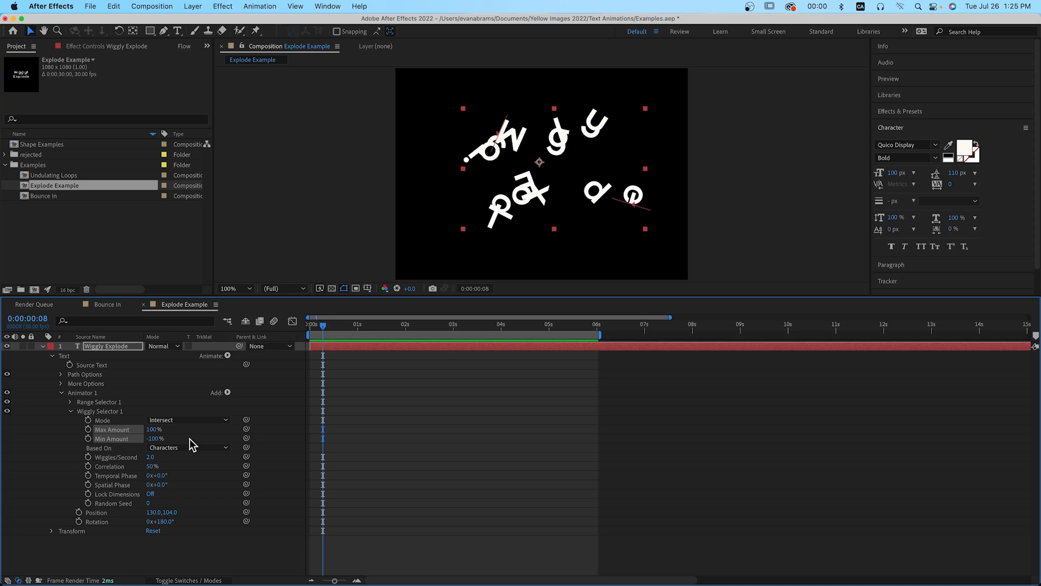
pyautogui.click(512, 386)
pyautogui.press('space')
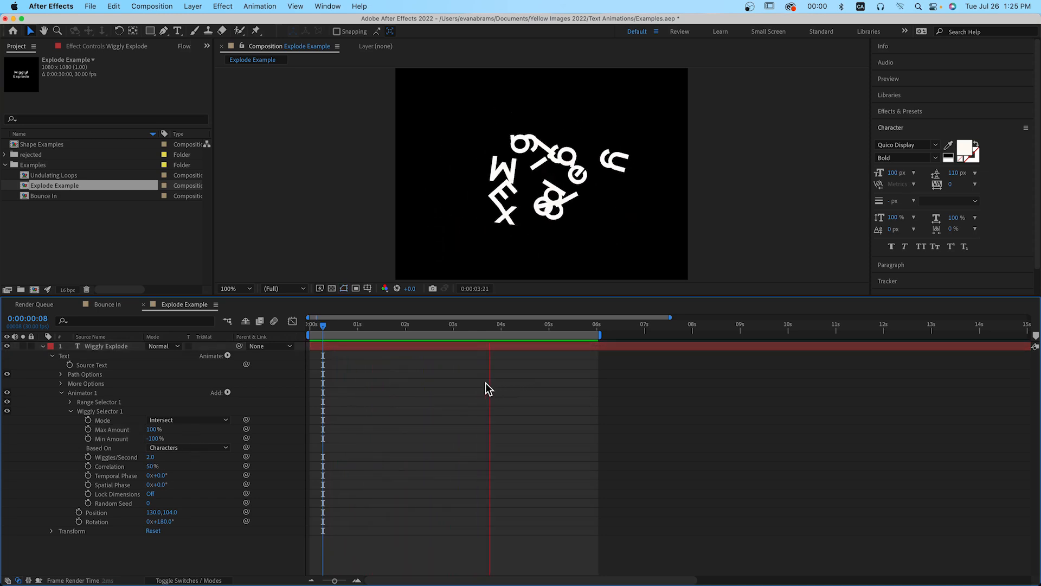
pyautogui.press('space')
# - Set the Wiggly Selector's Wiggles/Second to 0 and preview the result
pyautogui.click(150, 457)
pyautogui.write('0')
pyautogui.press('Return')
pyautogui.press('space')
# - Keyframe the Wiggly Selector's Spatial Phase from 0° at one second to about 39° at about four seconds
pyautogui.click(357, 326)
pyautogui.click(88, 484)
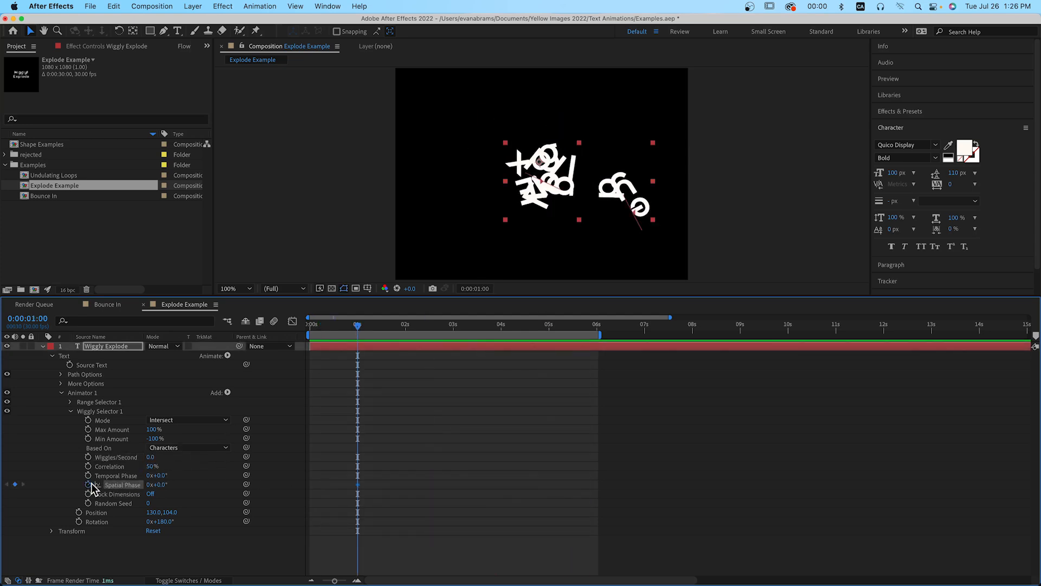
pyautogui.moveTo(431, 321); pyautogui.dragTo(503, 334)
pyautogui.moveTo(163, 484); pyautogui.dragTo(292, 476)
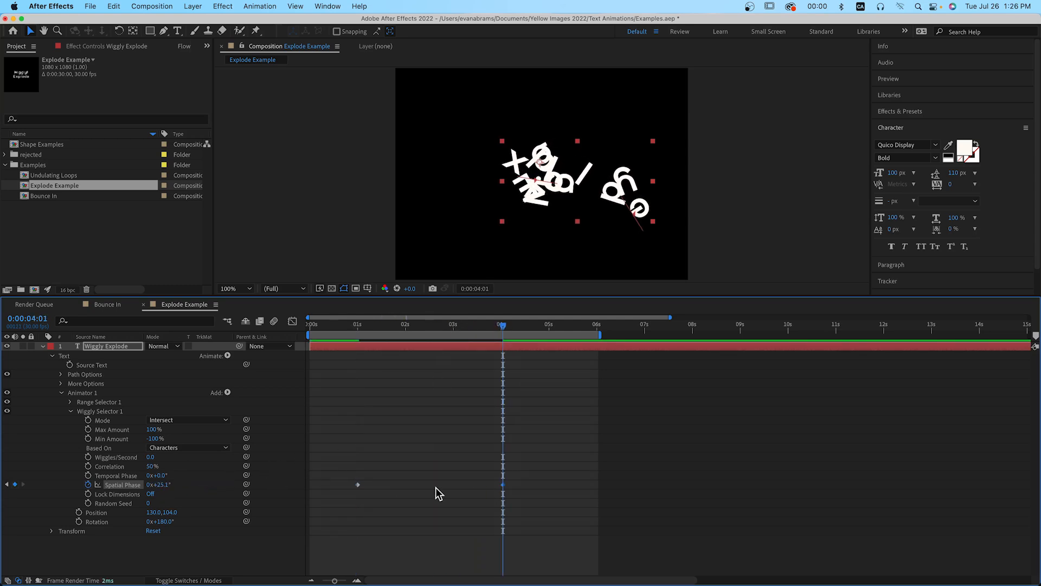
pyautogui.moveTo(174, 493); pyautogui.dragTo(244, 494)
pyautogui.click(208, 481)
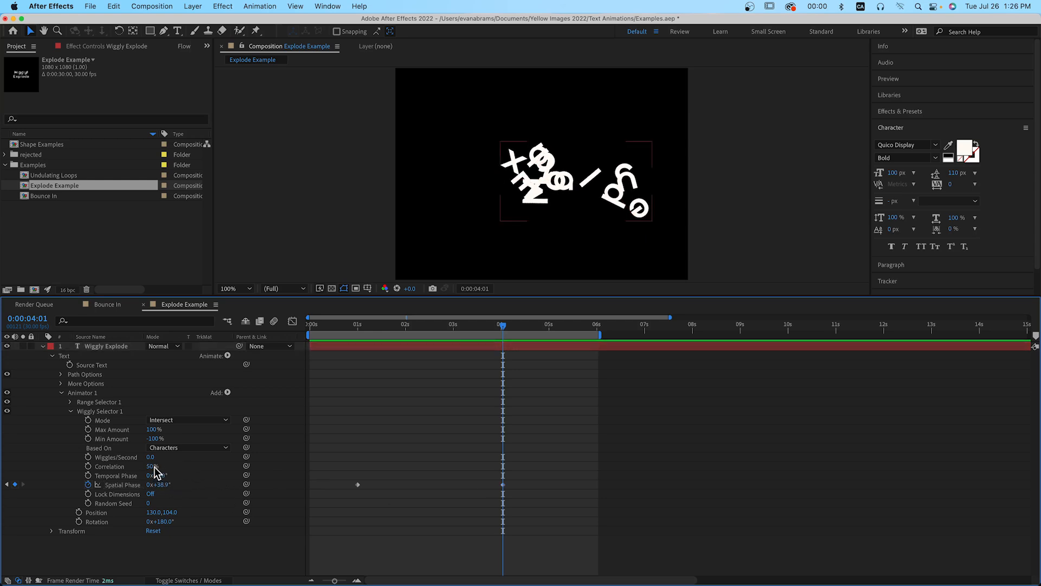
# - Set the Wiggly Selector's Correlation to 0% and scrub through the animation to about 2:20
pyautogui.moveTo(149, 466); pyautogui.dragTo(120, 474)
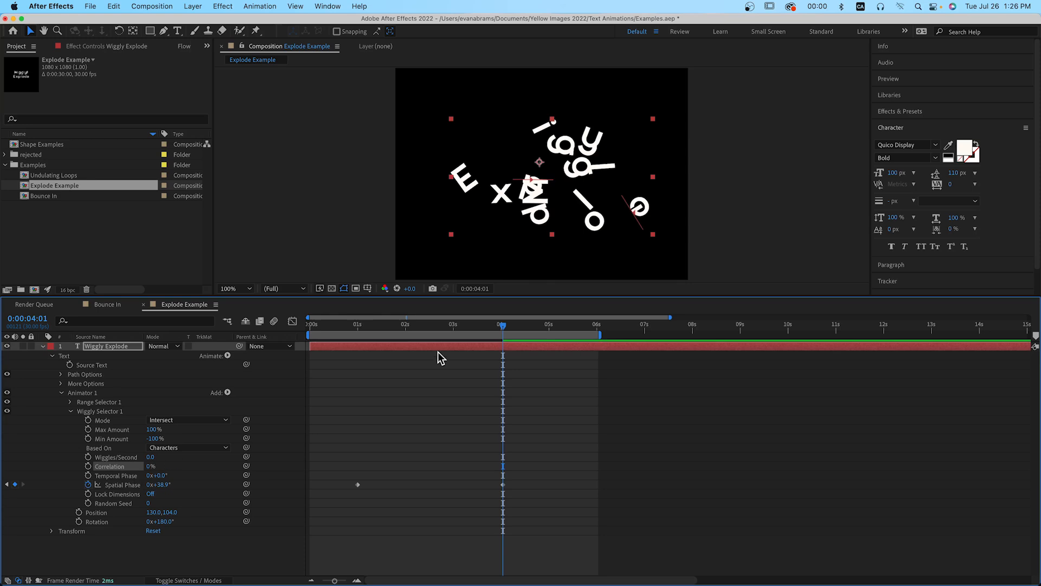
pyautogui.moveTo(451, 328); pyautogui.dragTo(437, 350)
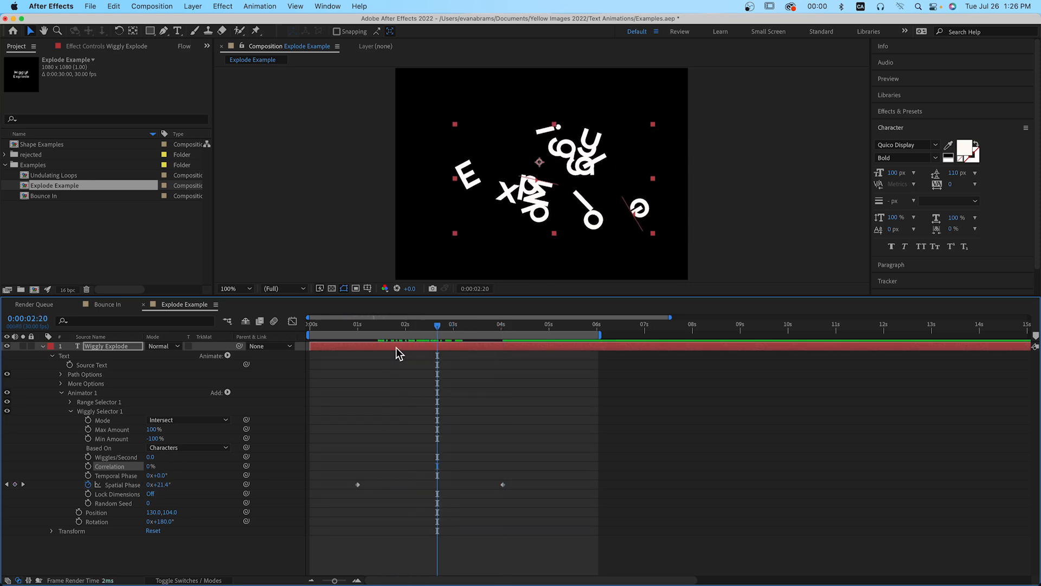
# - Review the Wiggly Selector's Mode options and try out Range Selector 1's Start and Offset values
pyautogui.click(194, 420)
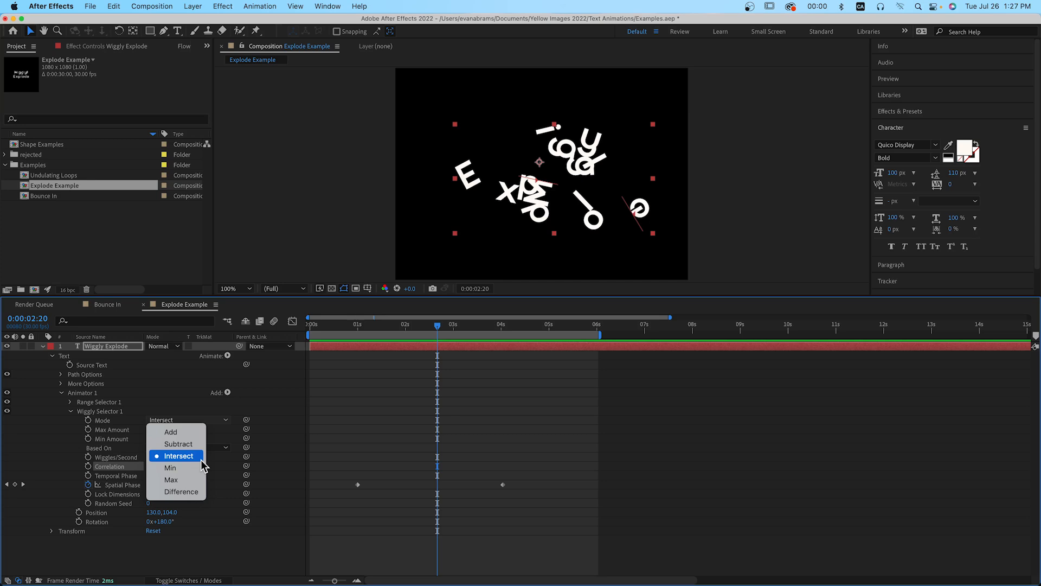
pyautogui.click(553, 414)
pyautogui.click(71, 402)
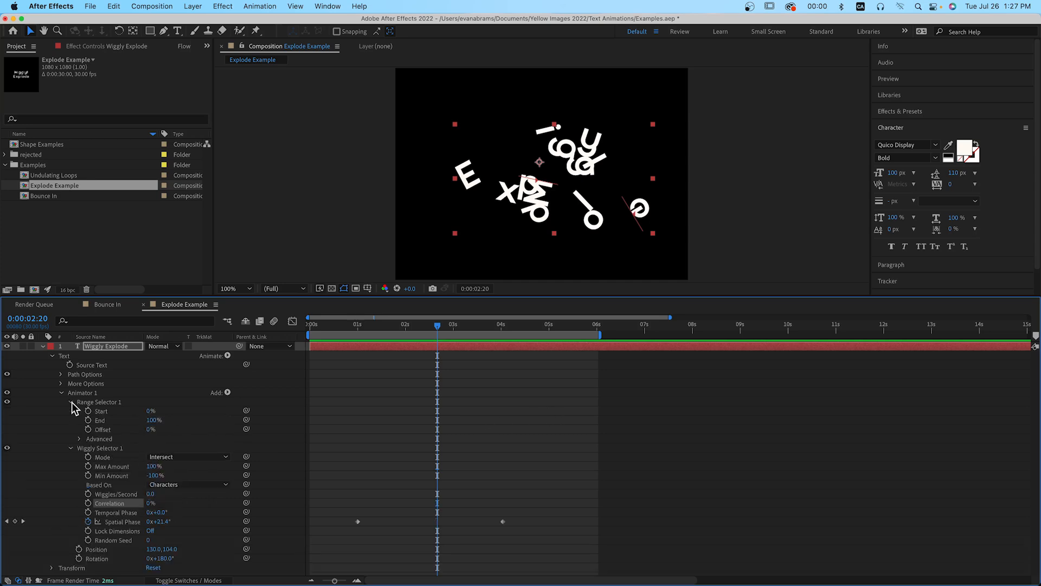
pyautogui.moveTo(154, 411); pyautogui.dragTo(193, 441)
pyautogui.click(152, 429)
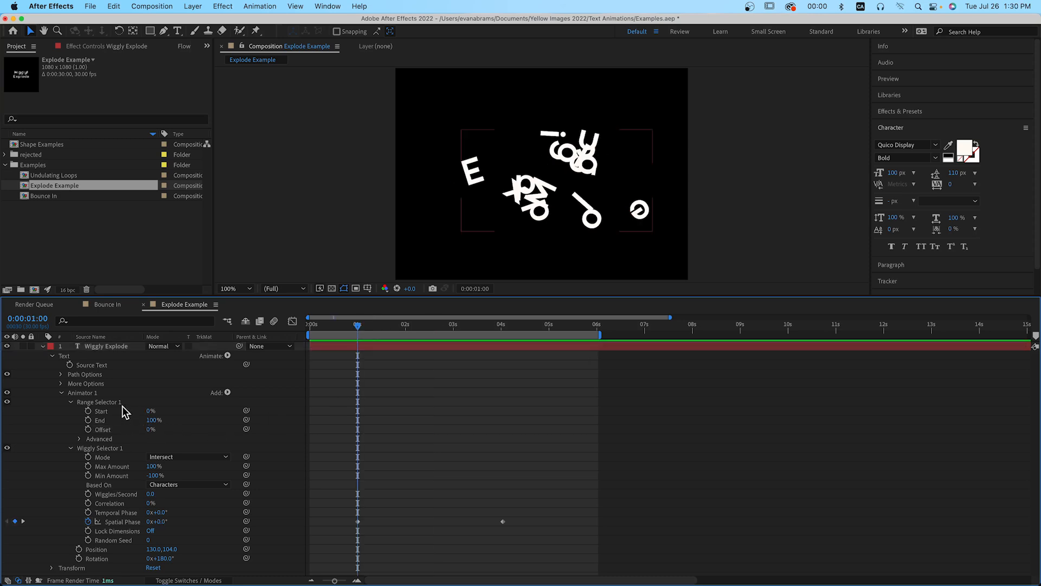
# - Rename Animator 1's Range Selector 1 as "adding"
pyautogui.click(116, 404)
pyautogui.press('Return')
pyautogui.write('adding')
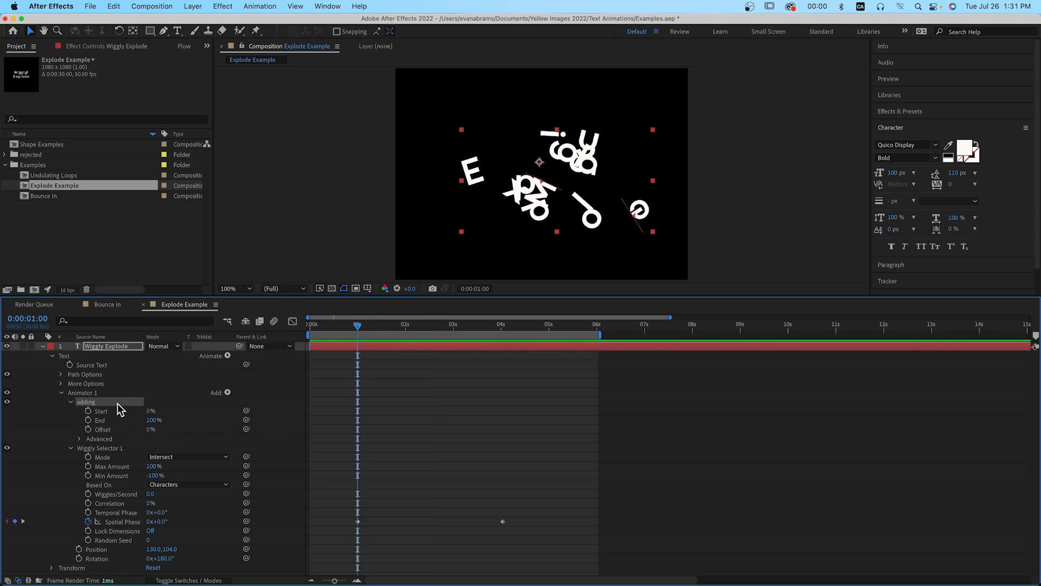
# - Set the "adding" range selector's Shape to Ramp Down in its advanced properties
pyautogui.click(79, 439)
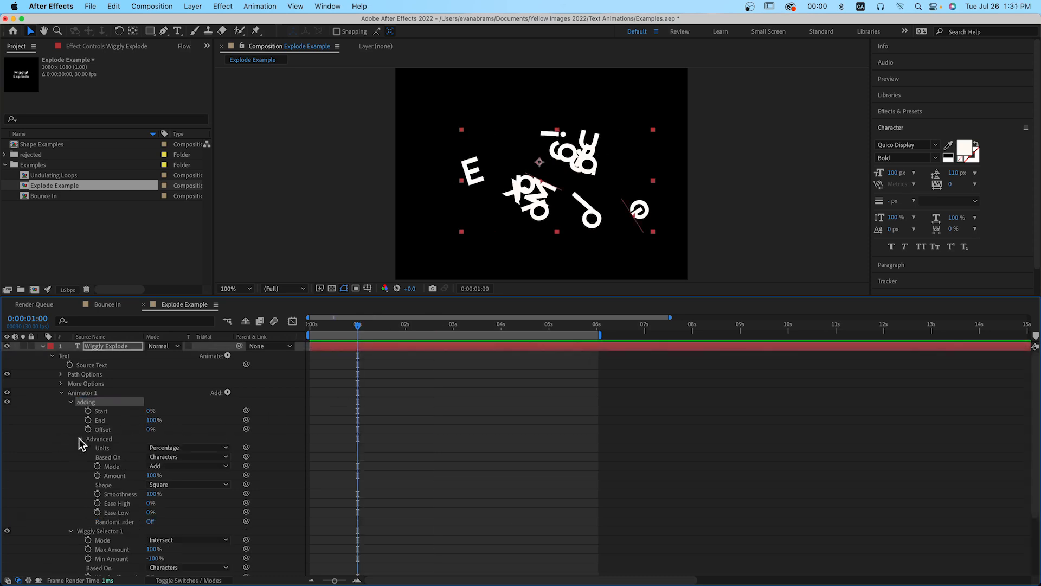
pyautogui.click(214, 486)
pyautogui.click(182, 520)
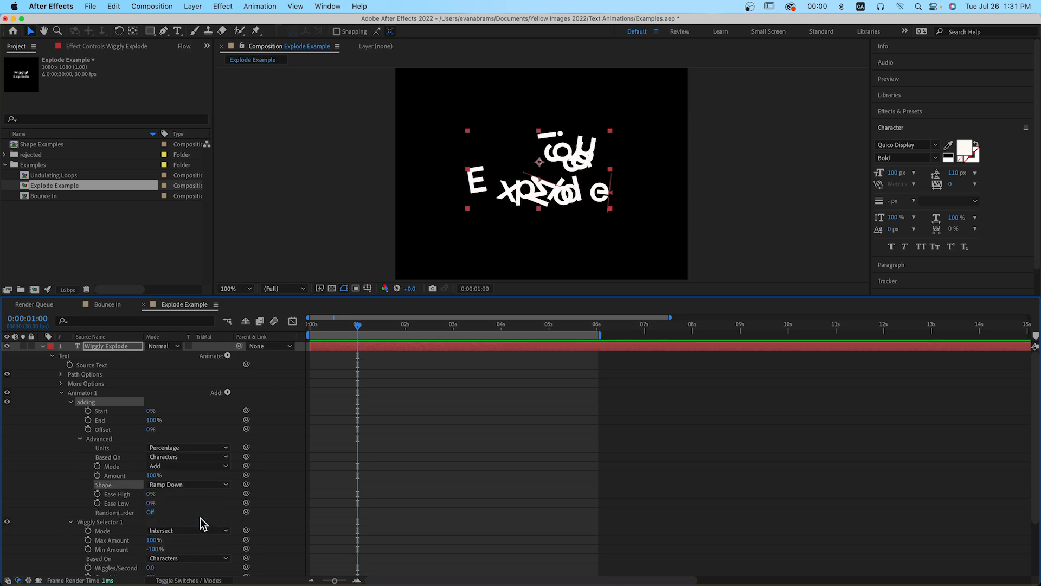
# - Keyframe the "adding" selector's Offset from -100% at one second to 100% at about 2:10, and preview the animation
pyautogui.click(103, 431)
pyautogui.click(88, 430)
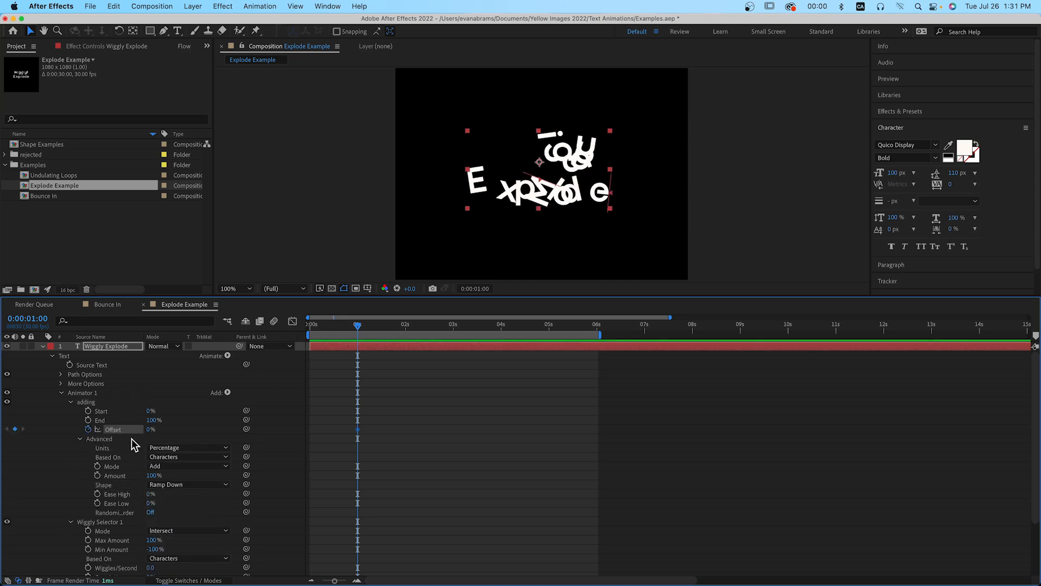
pyautogui.moveTo(149, 434); pyautogui.dragTo(96, 436)
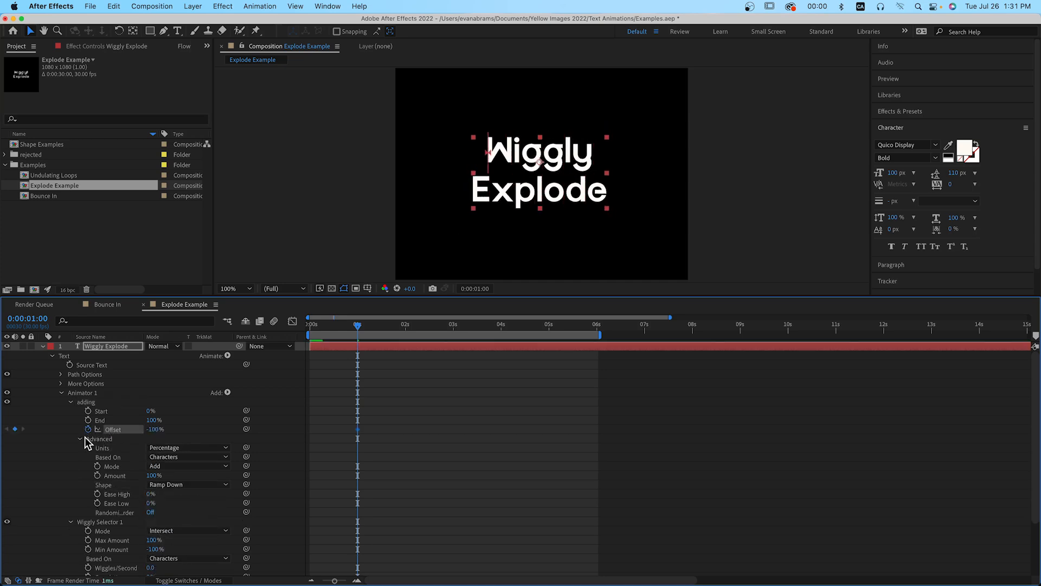
pyautogui.press('space')
pyautogui.moveTo(159, 429); pyautogui.dragTo(314, 444)
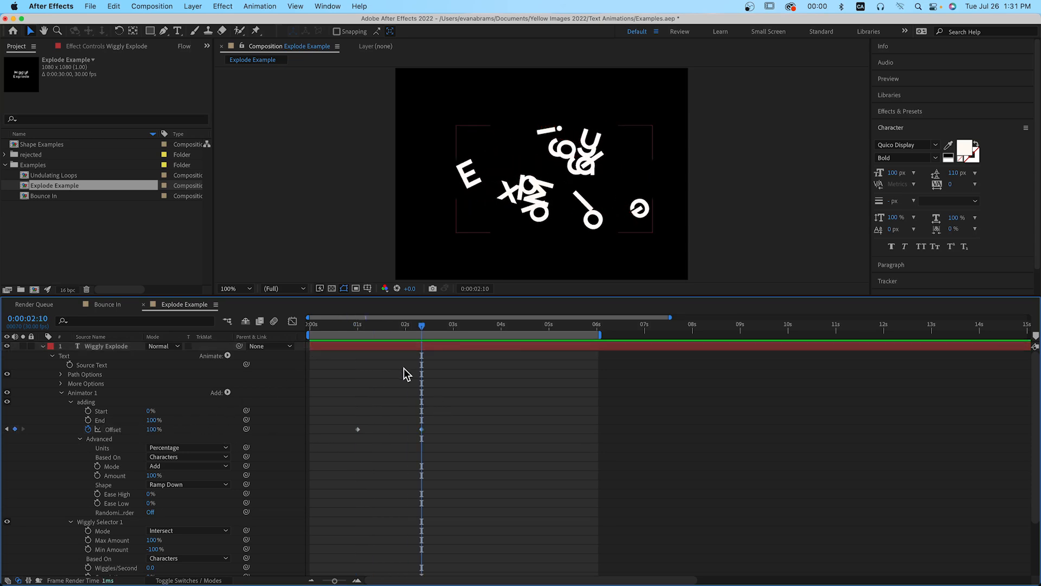
pyautogui.click(355, 329)
pyautogui.press('space')
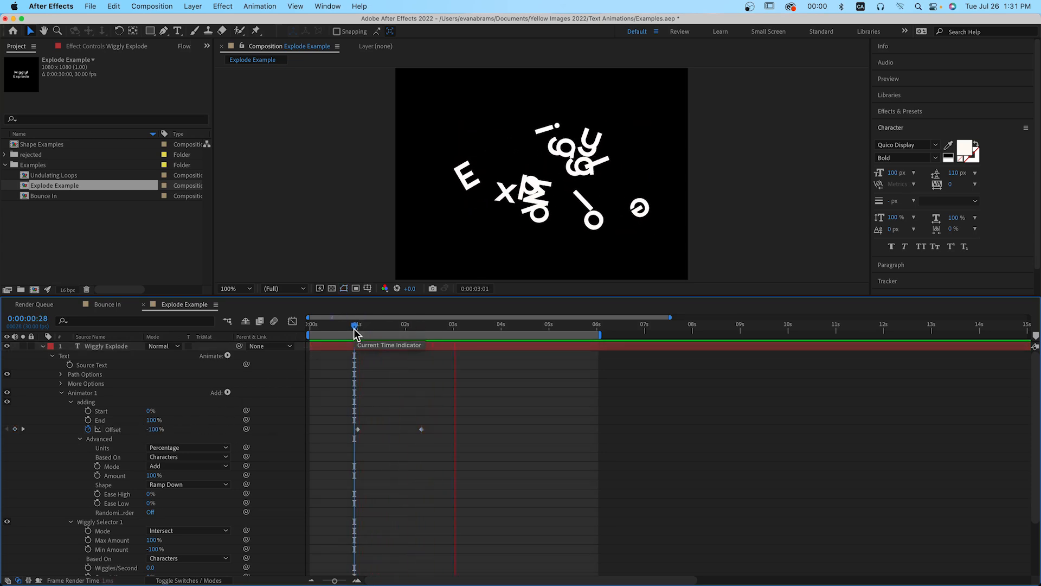
pyautogui.press('space')
# - Duplicate the "adding" selector and rename the copy as "subtracting"
pyautogui.click(93, 406)
pyautogui.hotkey('ctrl', 'd')
pyautogui.press('Return')
pyautogui.write('subtracting')
pyautogui.press('Return')
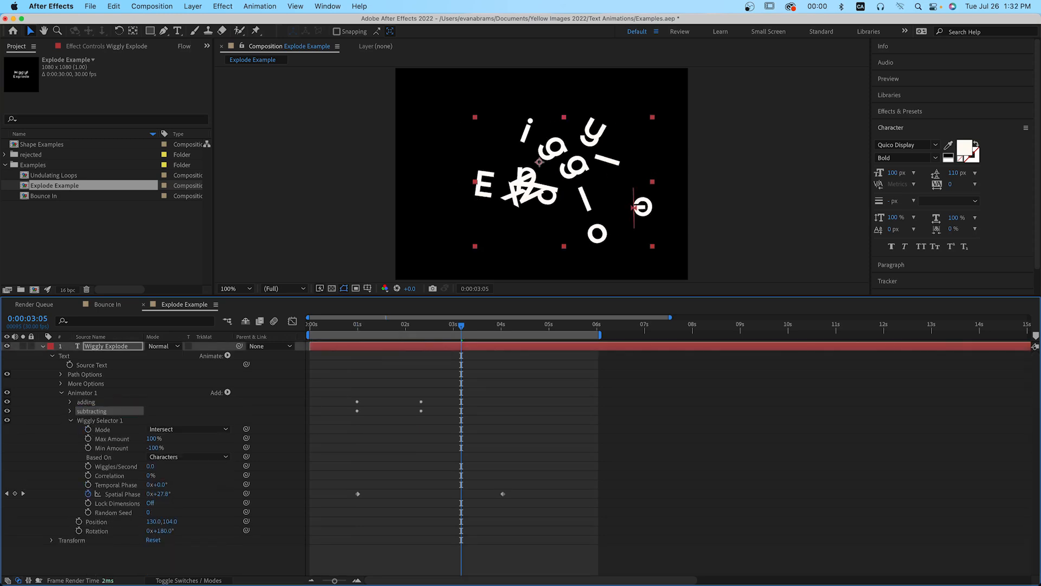
# - Set the "subtracting" selector's Mode to Subtract in its advanced properties
pyautogui.click(71, 411)
pyautogui.click(79, 448)
pyautogui.click(187, 475)
pyautogui.click(163, 484)
# - Shift both Offset keyframes of the "subtracting" selector so the first one sits just after 3:05
pyautogui.click(417, 344)
pyautogui.moveTo(430, 426); pyautogui.dragTo(526, 447)
pyautogui.scroll(-5, 527, 445)
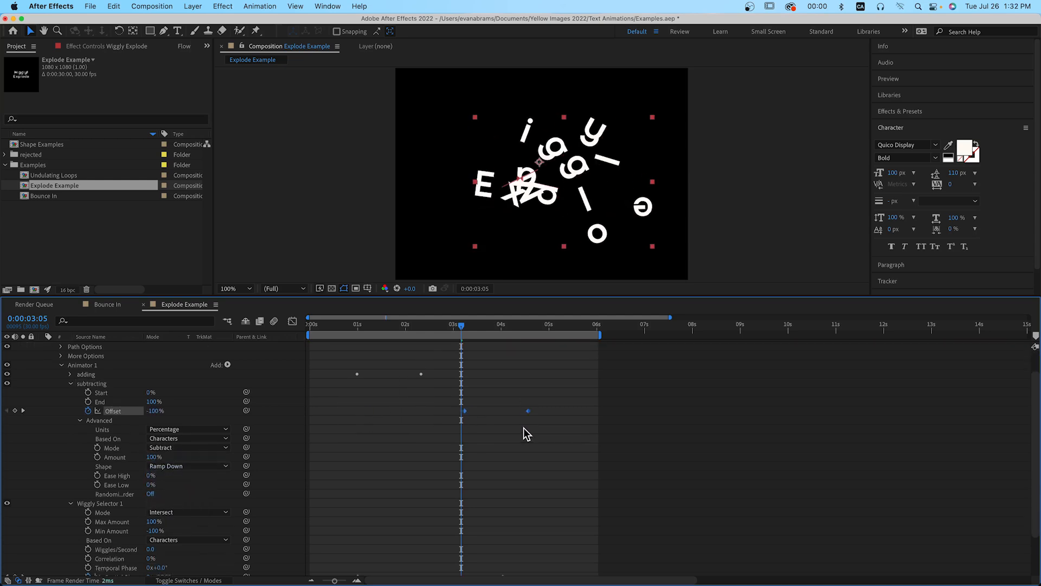
# - Move the "subtracting" selector's last Offset keyframe back to about four seconds and preview the animation
pyautogui.click(502, 327)
pyautogui.click(531, 385)
pyautogui.moveTo(528, 383); pyautogui.dragTo(502, 385)
pyautogui.click(461, 327)
pyautogui.press('space')
pyautogui.moveTo(460, 328); pyautogui.dragTo(328, 332)
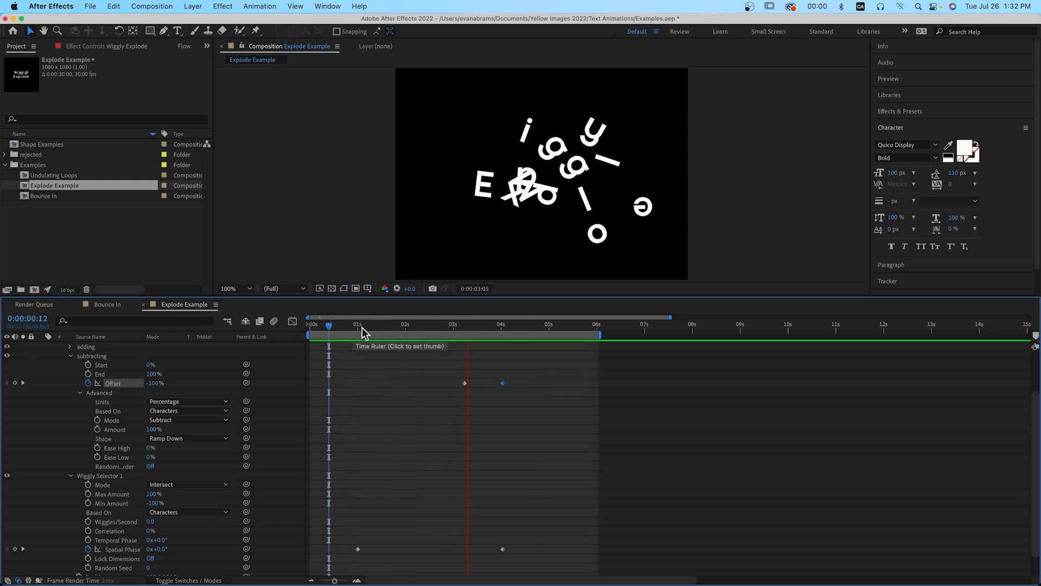
pyautogui.press('space')
pyautogui.click(318, 425)
# - Filter the layer's properties by "ease", set the "adding" selector's Ease High to 100%, and preview the animation
pyautogui.click(171, 324)
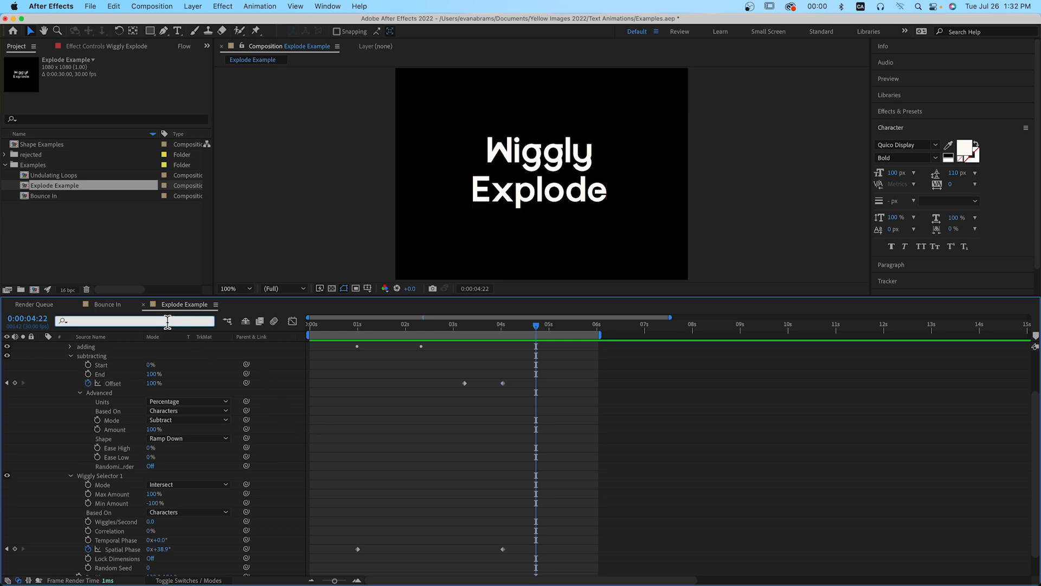
pyautogui.write('ease')
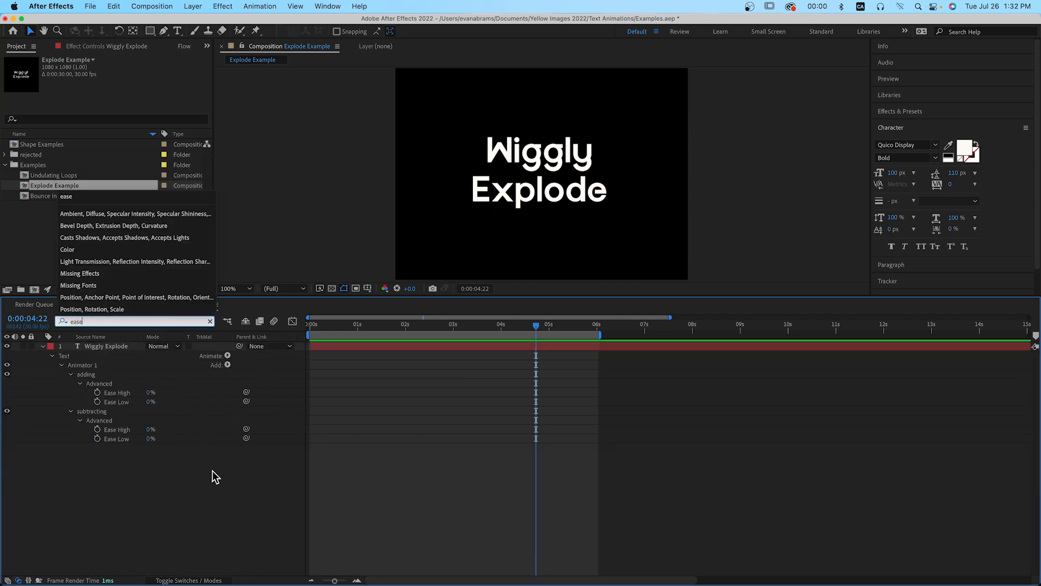
pyautogui.click(214, 466)
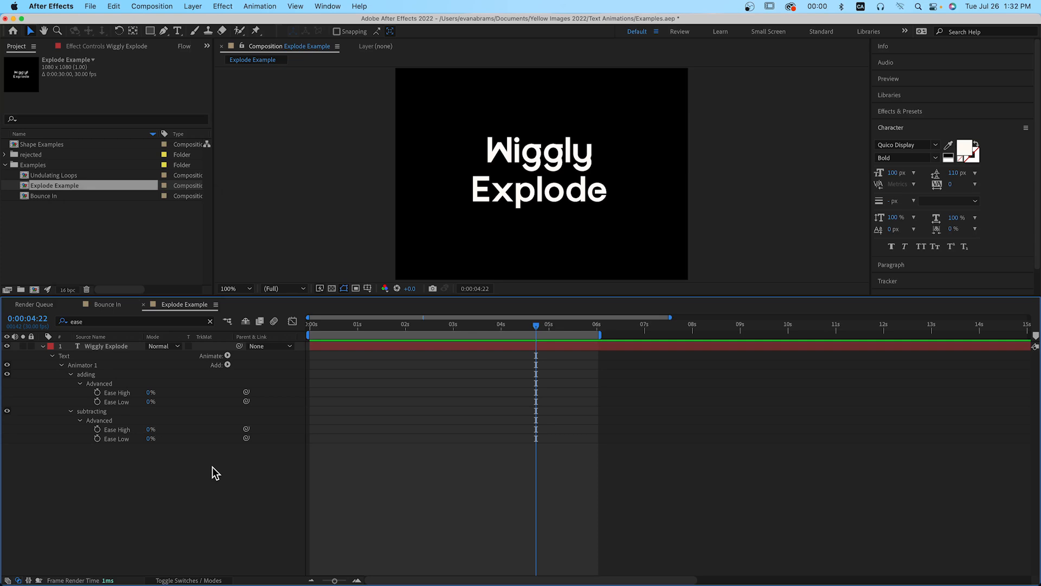
pyautogui.moveTo(149, 393); pyautogui.dragTo(199, 396)
pyautogui.click(330, 327)
pyautogui.press('space')
# - Set the "subtracting" selector's Ease Low to 100% and Ease High to 16%, and the "adding" selector's Ease Low to 4%, checking the playback
pyautogui.moveTo(150, 439); pyautogui.dragTo(216, 445)
pyautogui.moveTo(150, 429); pyautogui.dragTo(152, 402)
pyautogui.click(315, 328)
pyautogui.press('space')
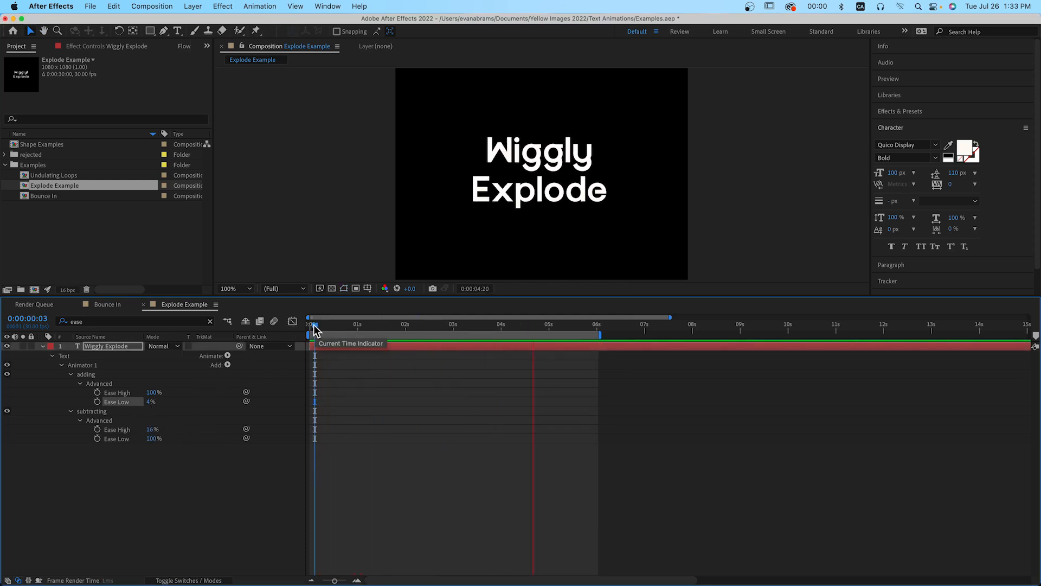
pyautogui.press('space')
pyautogui.press('space')
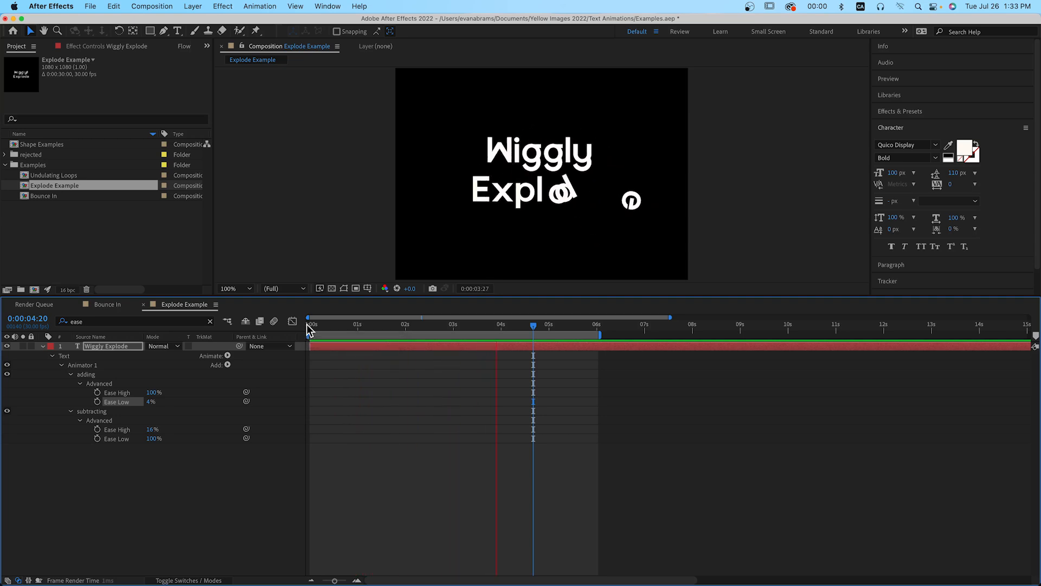
pyautogui.press('space')
# - Filter the properties by "random", turn on Randomize Order for the "adding" and "subtracting" selectors, and preview from near the start
pyautogui.click(85, 319)
pyautogui.write('random')
pyautogui.click(130, 394)
pyautogui.click(150, 392)
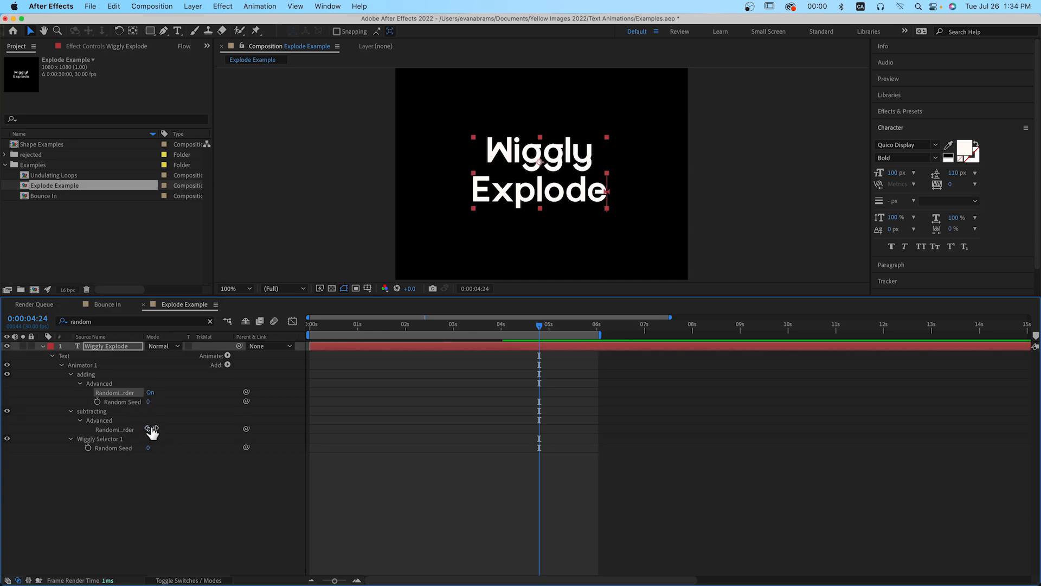
pyautogui.click(150, 429)
pyautogui.click(316, 327)
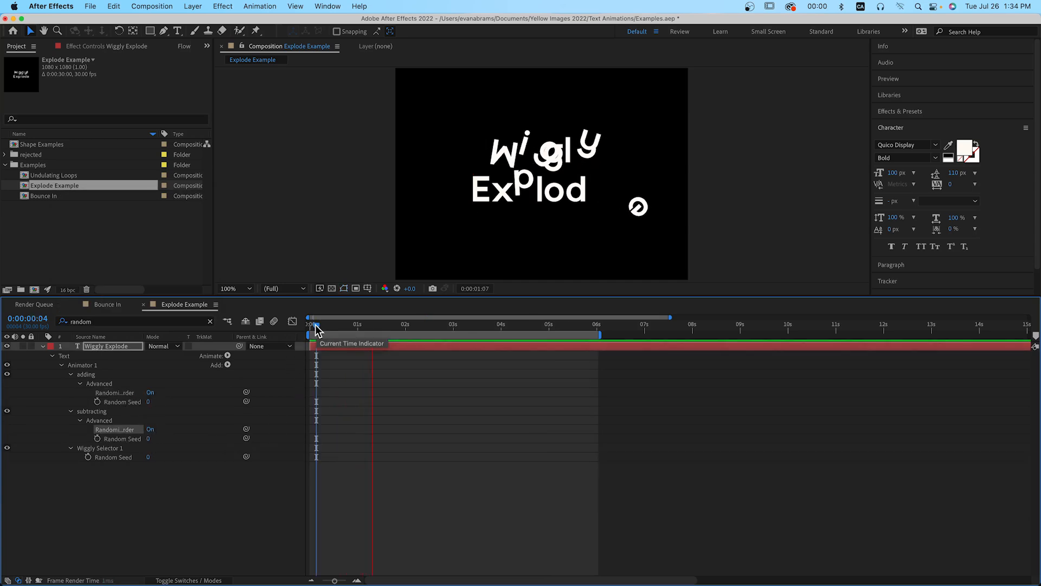